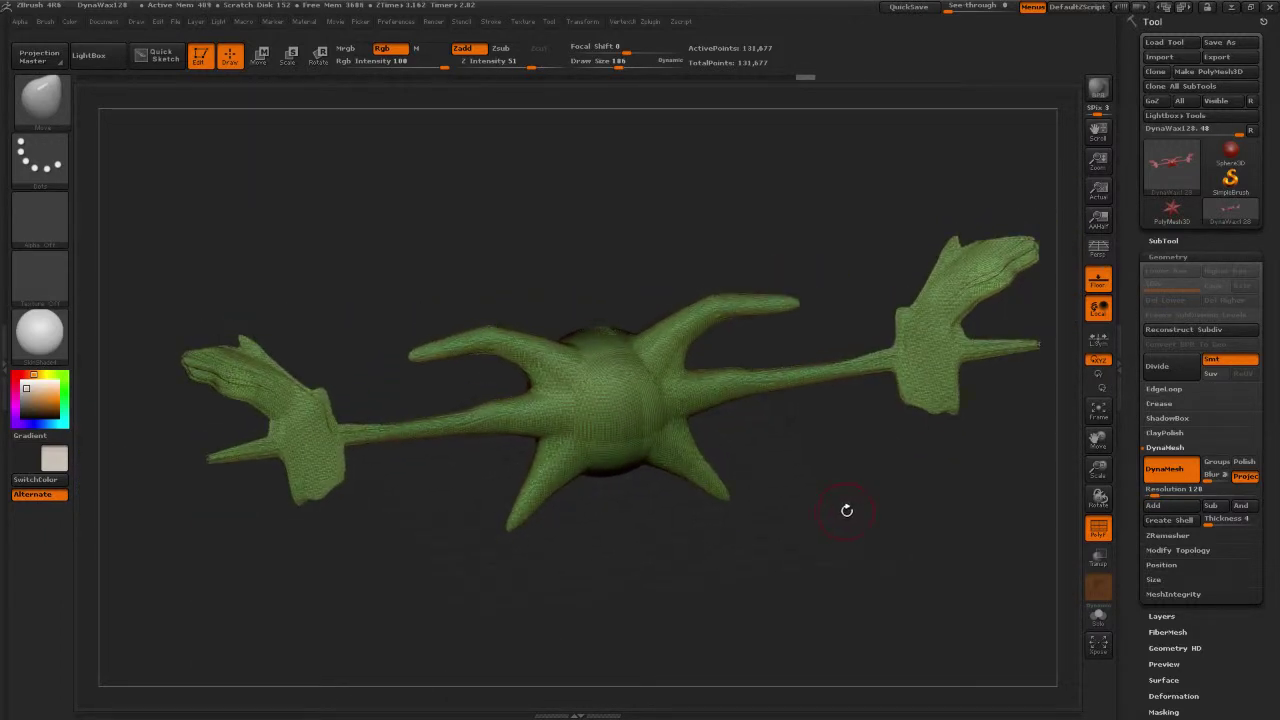
Step: Turn off the polyframe wireframe display on the DynaMesh model
{"action": "left_click", "coordinate": [1098, 530]}
{"action": "left_click_drag", "start_coordinate": [875, 527], "coordinate": [800, 466], "text": "alt"}
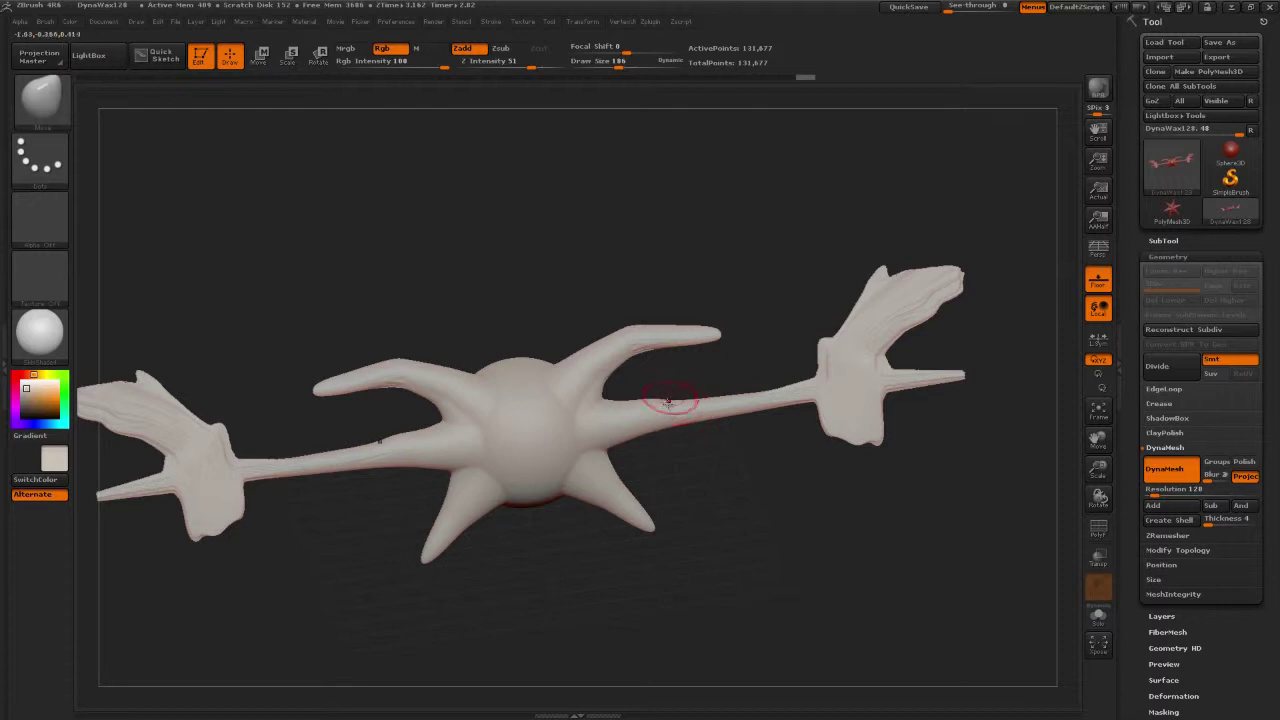
{"action": "left_click_drag", "start_coordinate": [714, 380], "coordinate": [719, 379]}
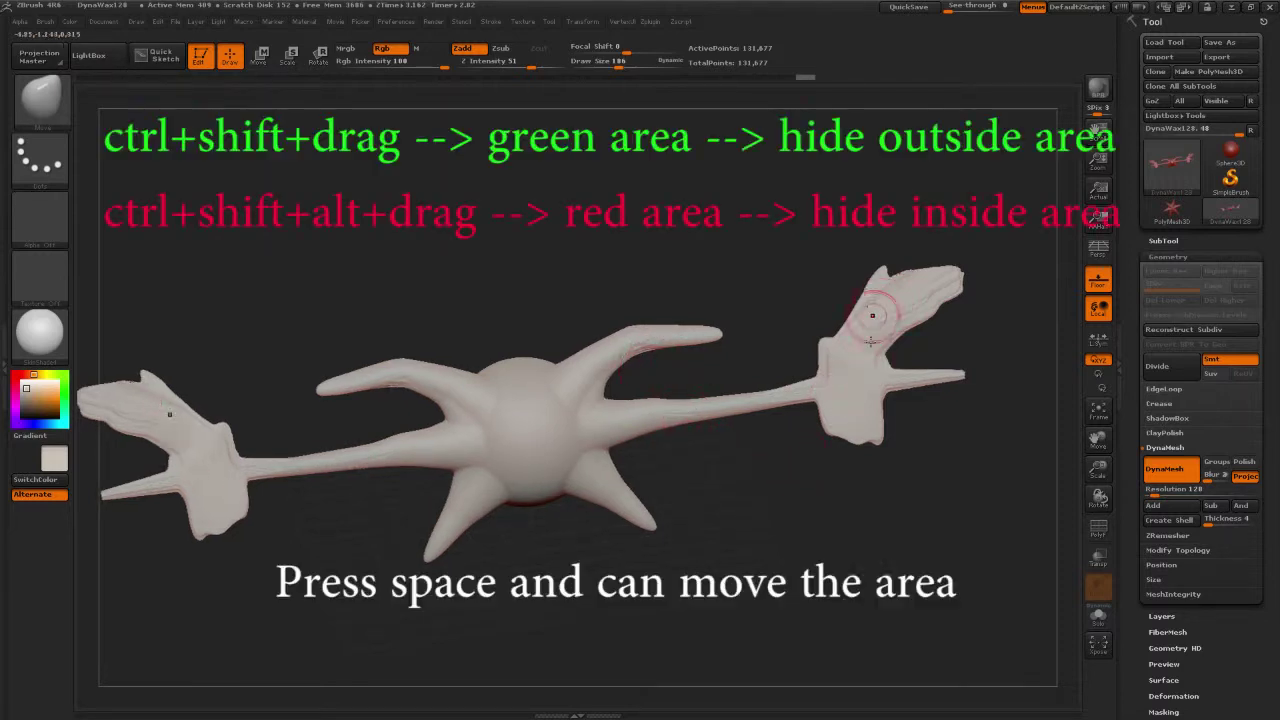
Step: Hide the outer hand-shaped ends of the two middle arms, keeping the sphere body and arm stubs visible
{"action": "key", "text": "ctrl+shift"}
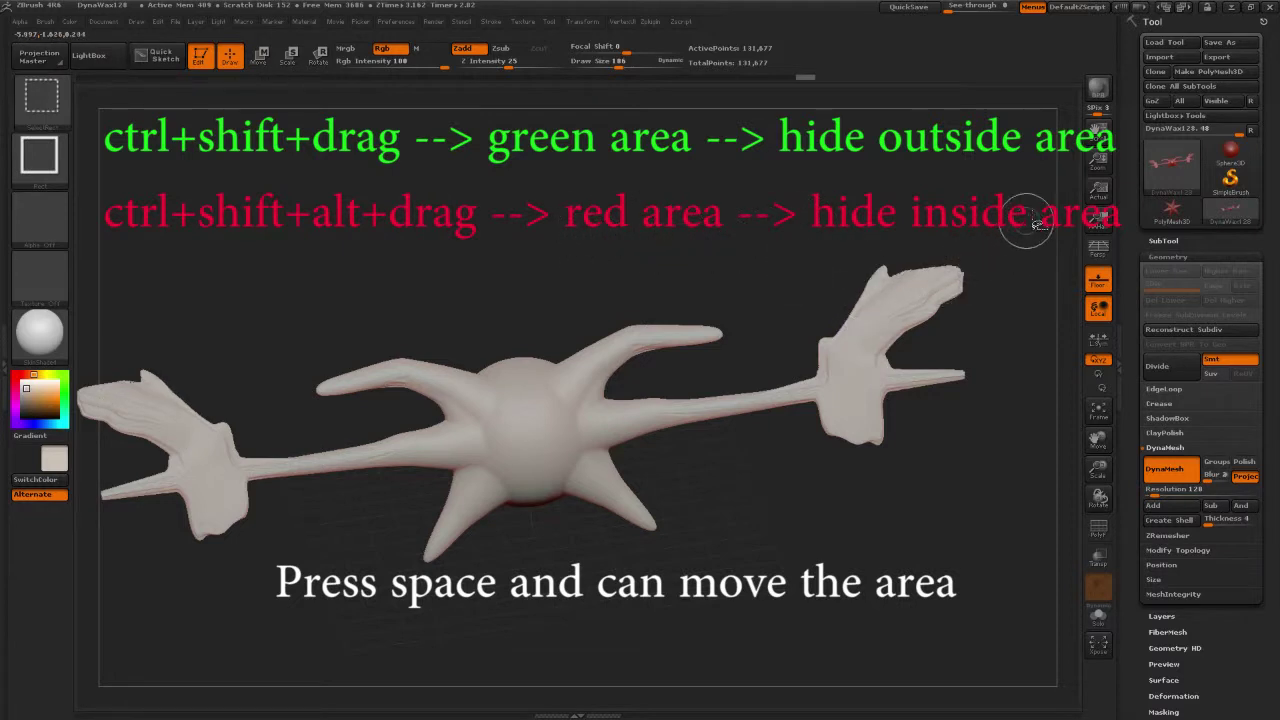
{"action": "left_click_drag", "start_coordinate": [1041, 209], "coordinate": [737, 505], "text": "ctrl+shift"}
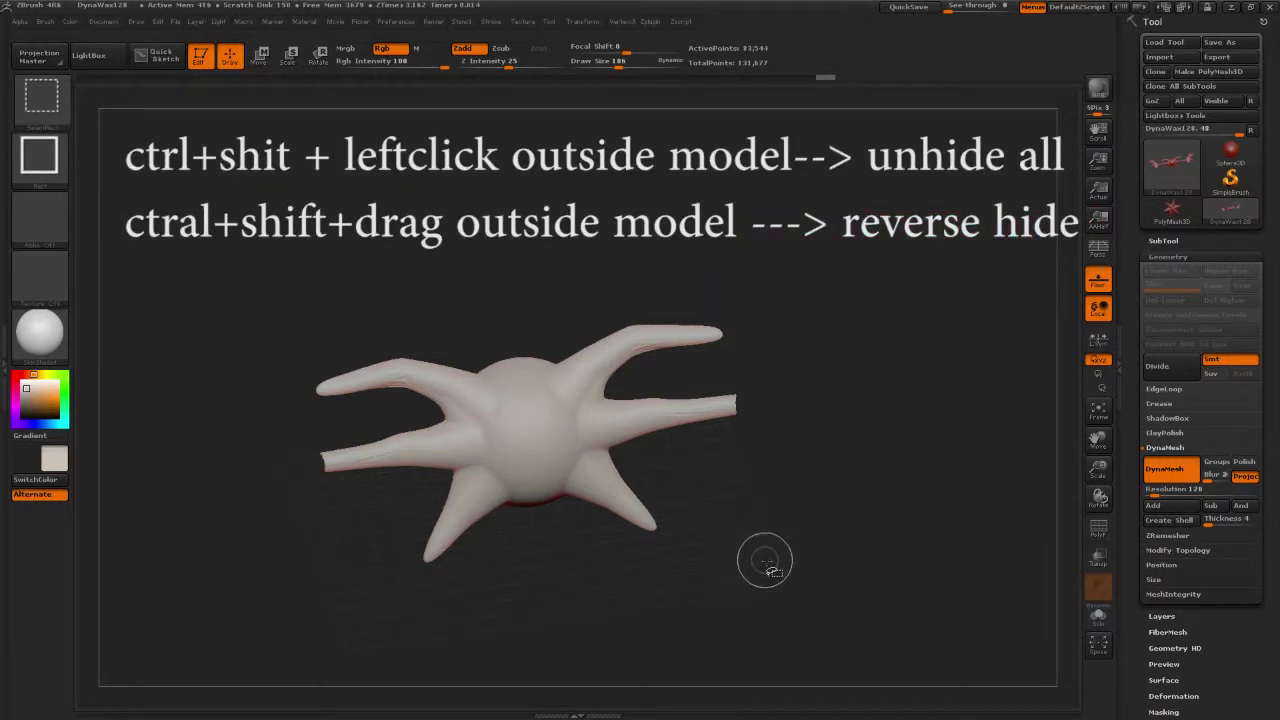
{"action": "left_click_drag", "start_coordinate": [844, 349], "coordinate": [928, 375], "text": "alt"}
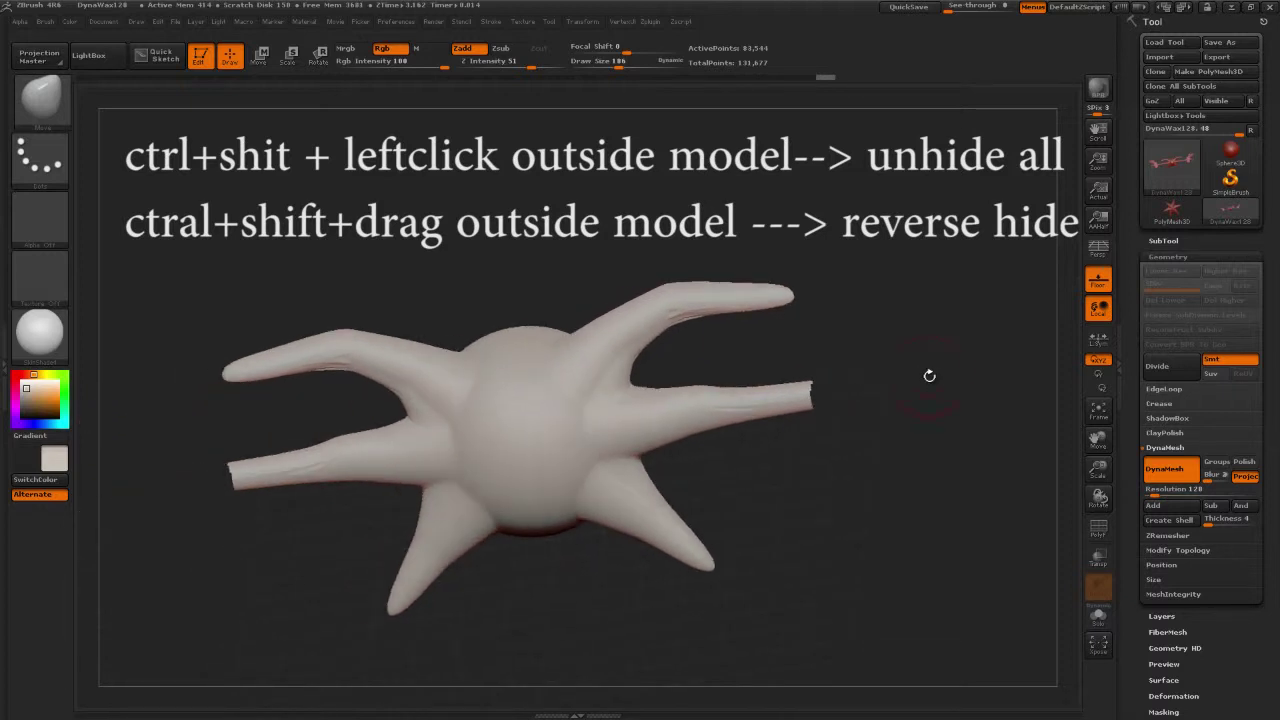
Step: Permanently remove the hidden arm-end geometry from the mesh with Del Hidden
{"action": "left_click", "coordinate": [1176, 258]}
{"action": "left_click", "coordinate": [1173, 257]}
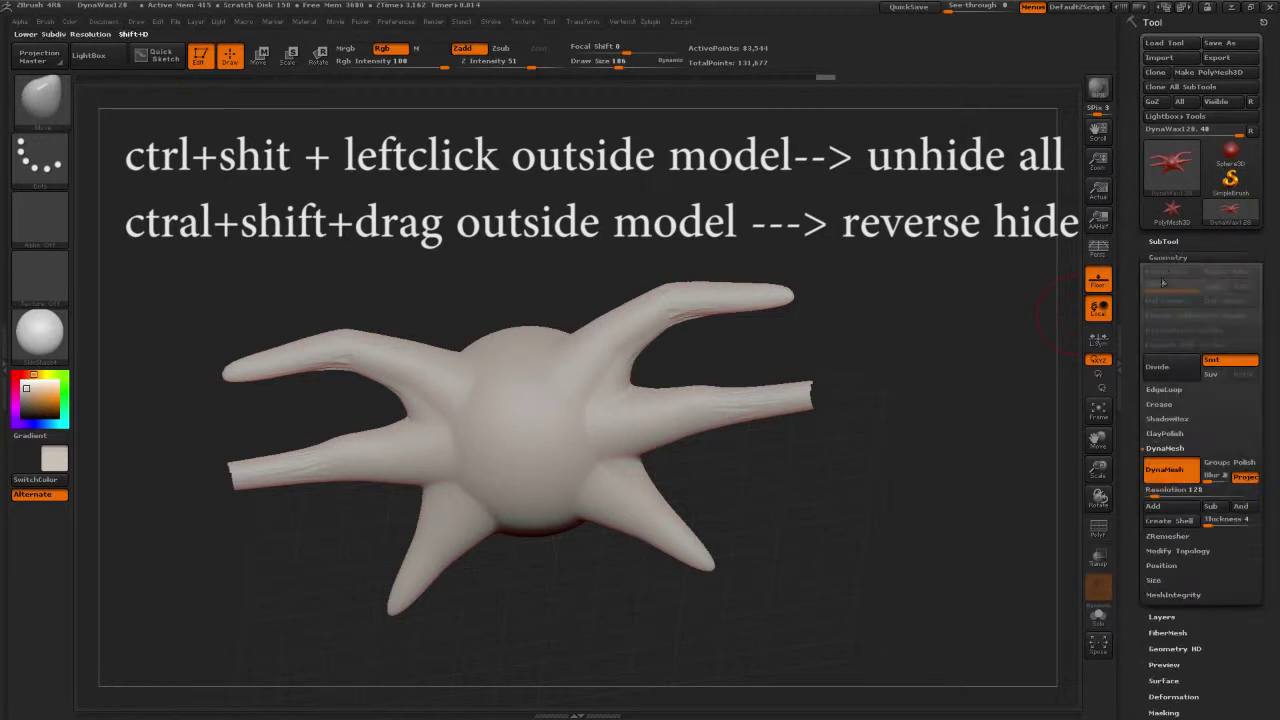
{"action": "left_click_drag", "start_coordinate": [925, 455], "coordinate": [868, 392], "text": "alt"}
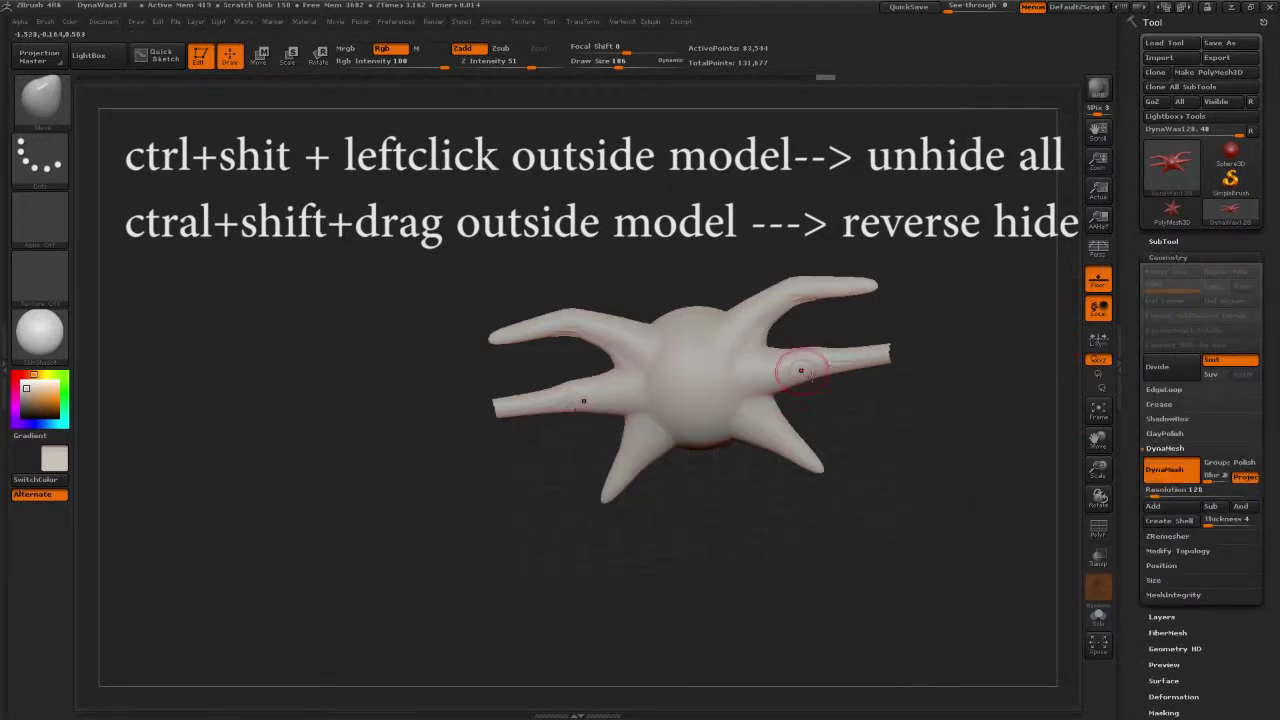
{"action": "left_click_drag", "start_coordinate": [929, 433], "coordinate": [944, 469], "text": "alt"}
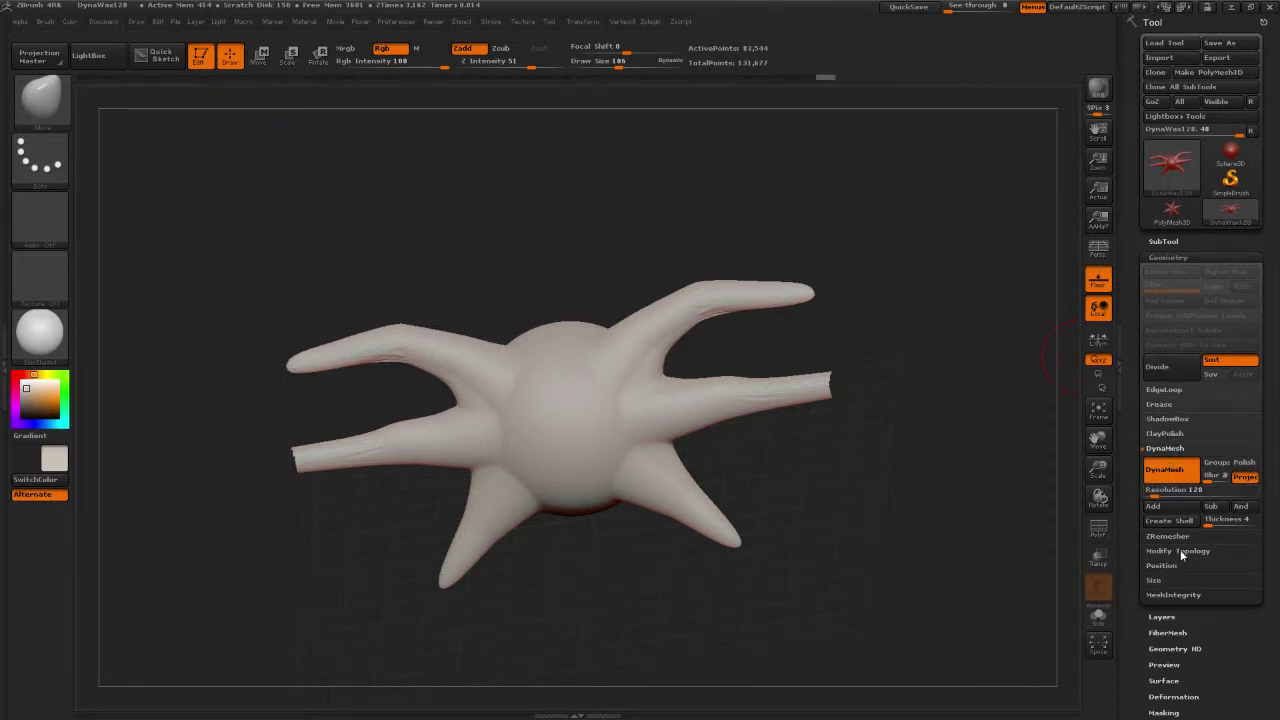
{"action": "left_click", "coordinate": [1180, 550]}
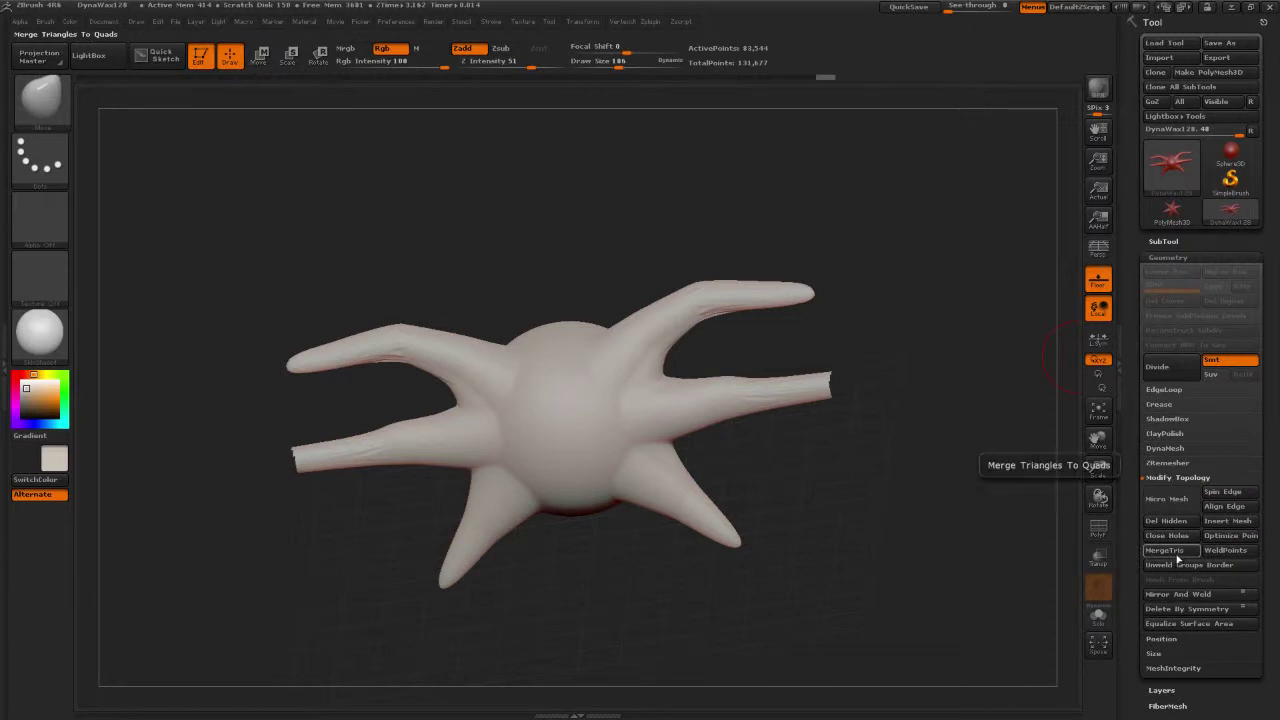
{"action": "left_click", "coordinate": [1180, 524]}
Step: Remesh the body with DynaMesh to close the open ends of the cut arms
{"action": "left_click_drag", "start_coordinate": [899, 434], "coordinate": [908, 351]}
{"action": "left_click_drag", "start_coordinate": [879, 440], "coordinate": [883, 371]}
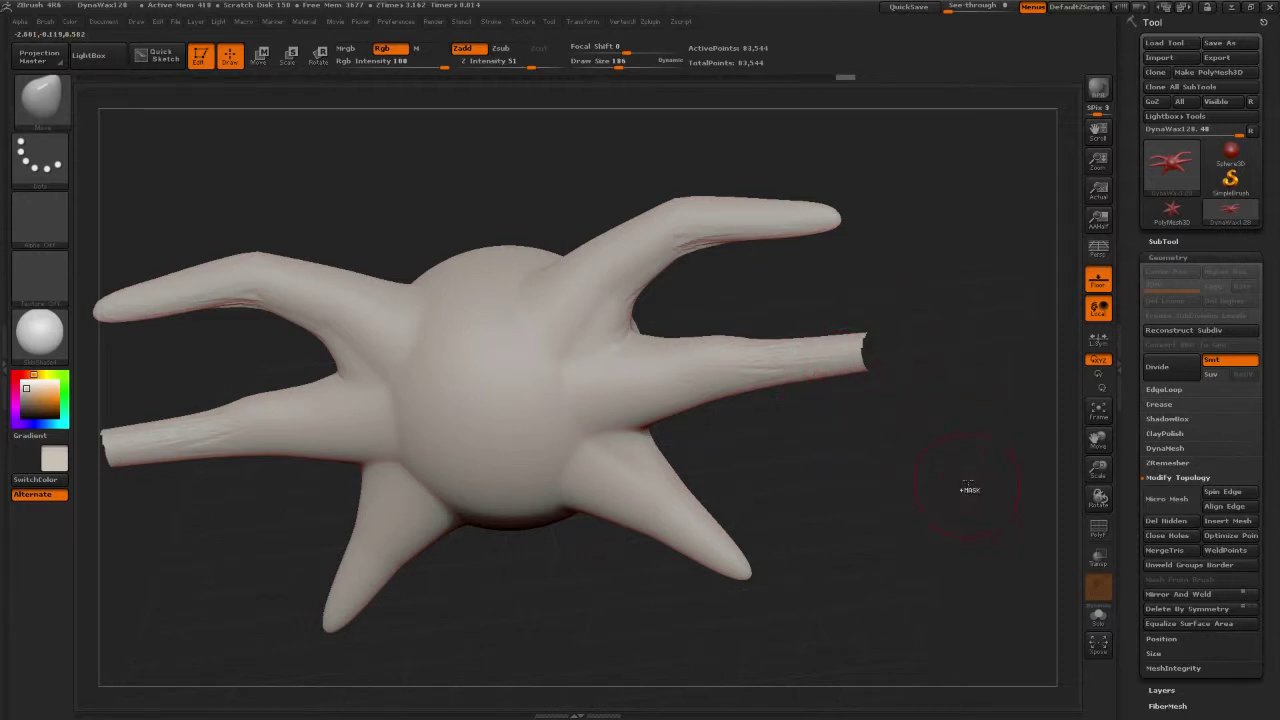
{"action": "left_click_drag", "start_coordinate": [1003, 467], "coordinate": [899, 545], "text": "ctrl"}
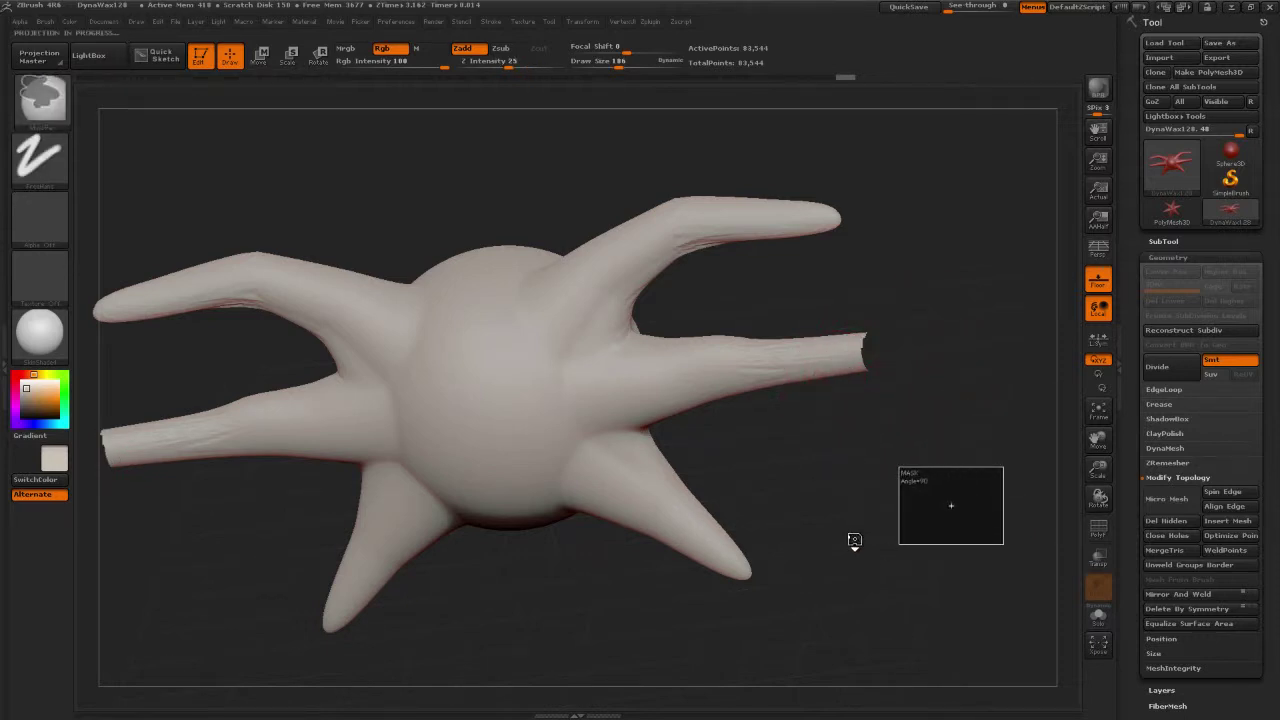
{"action": "left_click_drag", "start_coordinate": [952, 432], "coordinate": [825, 422]}
{"action": "left_click_drag", "start_coordinate": [745, 353], "coordinate": [973, 371]}
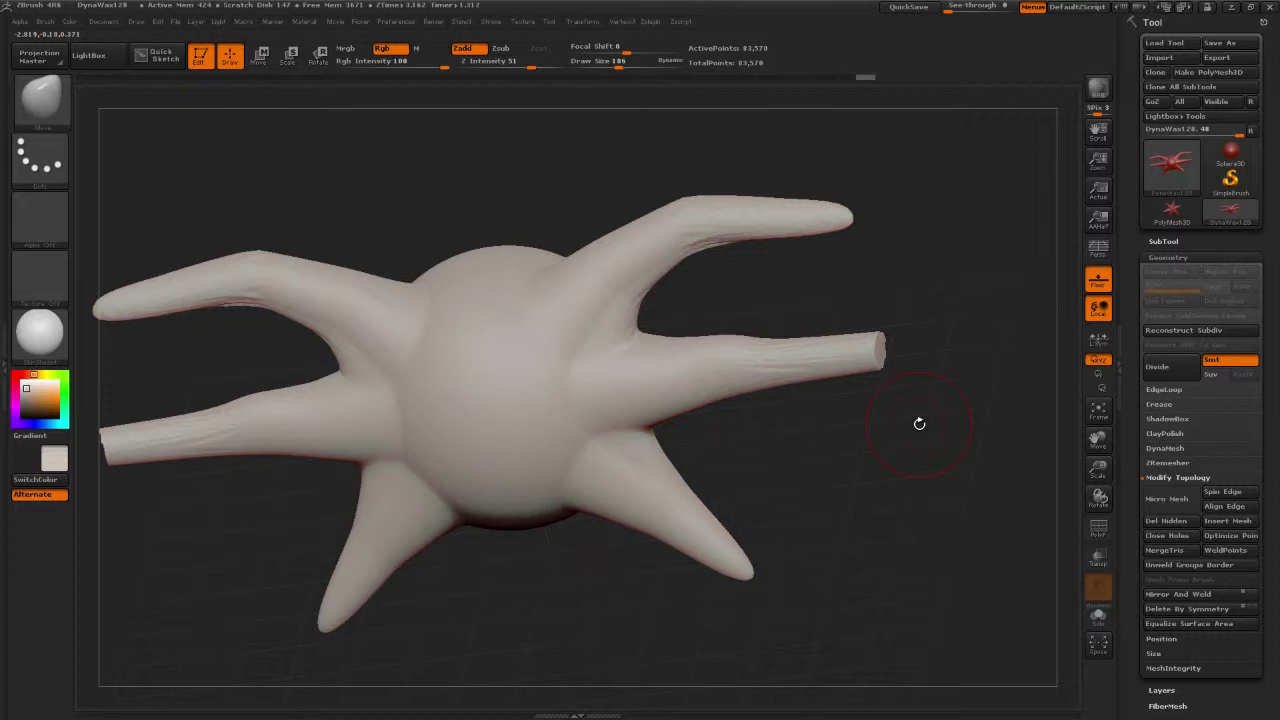
{"action": "left_click_drag", "start_coordinate": [964, 510], "coordinate": [848, 528]}
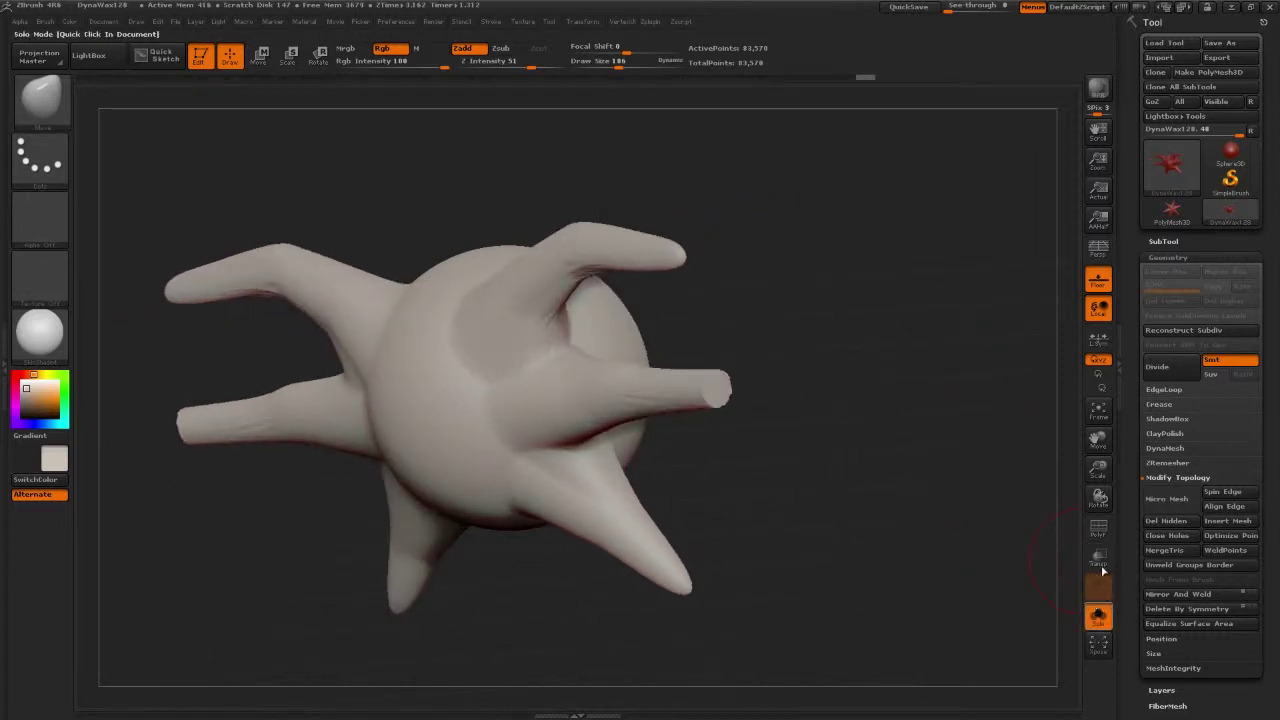
Step: Turn on the polyframe display to show the remeshed body's topology and polygroups
{"action": "left_click", "coordinate": [1102, 530]}
{"action": "left_click_drag", "start_coordinate": [854, 423], "coordinate": [902, 660], "text": "alt"}
{"action": "left_click_drag", "start_coordinate": [1076, 564], "coordinate": [864, 442], "text": "alt"}
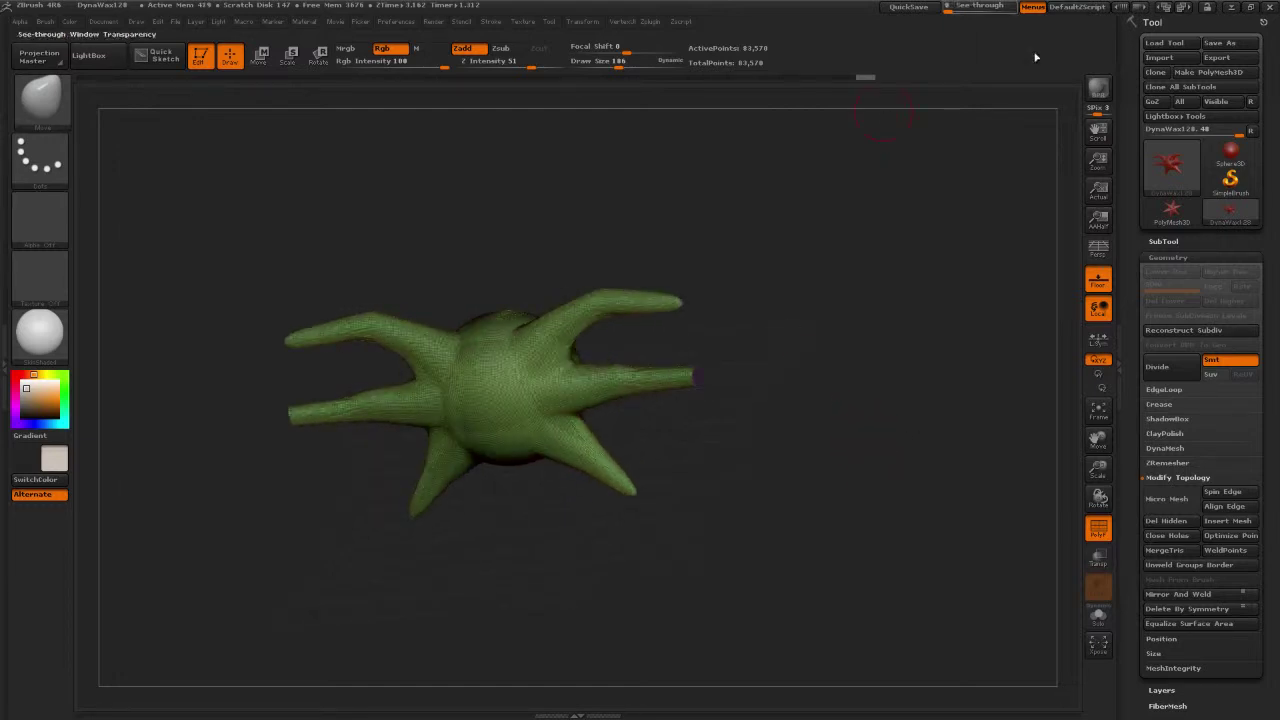
Step: Switch to 3ds Max and delete the outer end polygons of Sphere001's arm at the Editable Poly's Polygon level
{"action": "left_click", "coordinate": [1235, 9]}
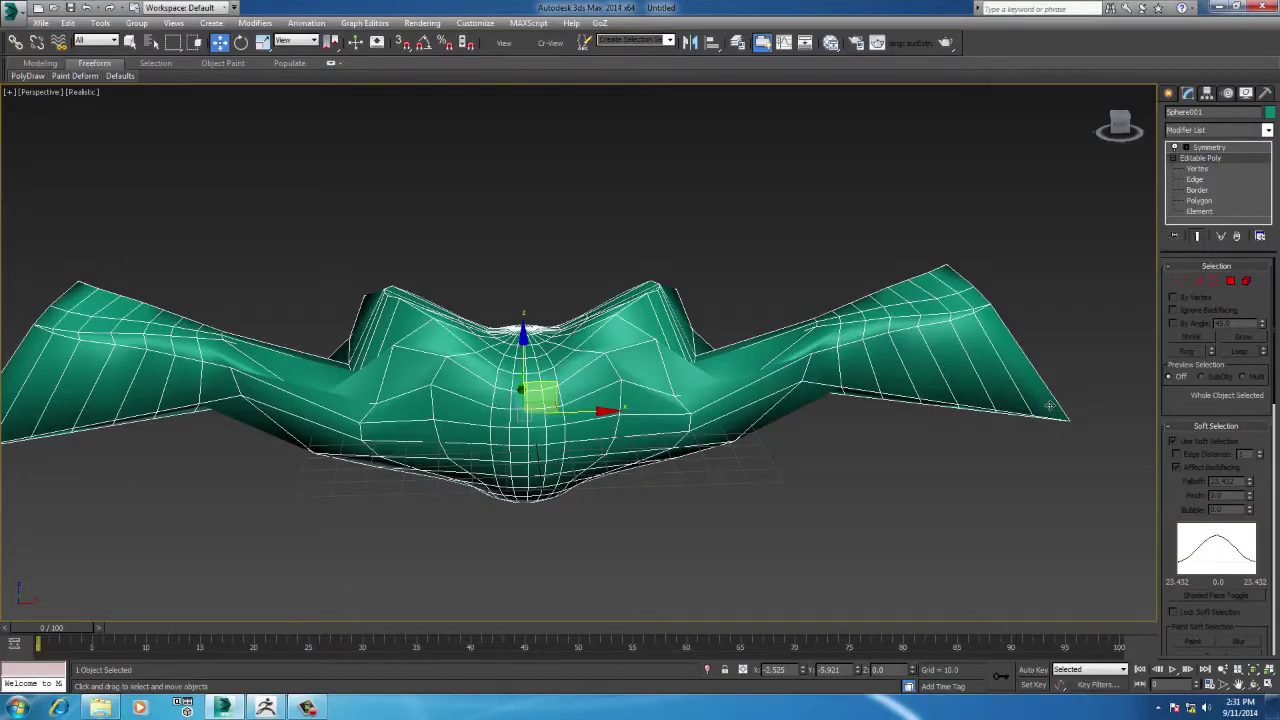
{"action": "left_click", "coordinate": [817, 486]}
{"action": "left_click", "coordinate": [965, 342]}
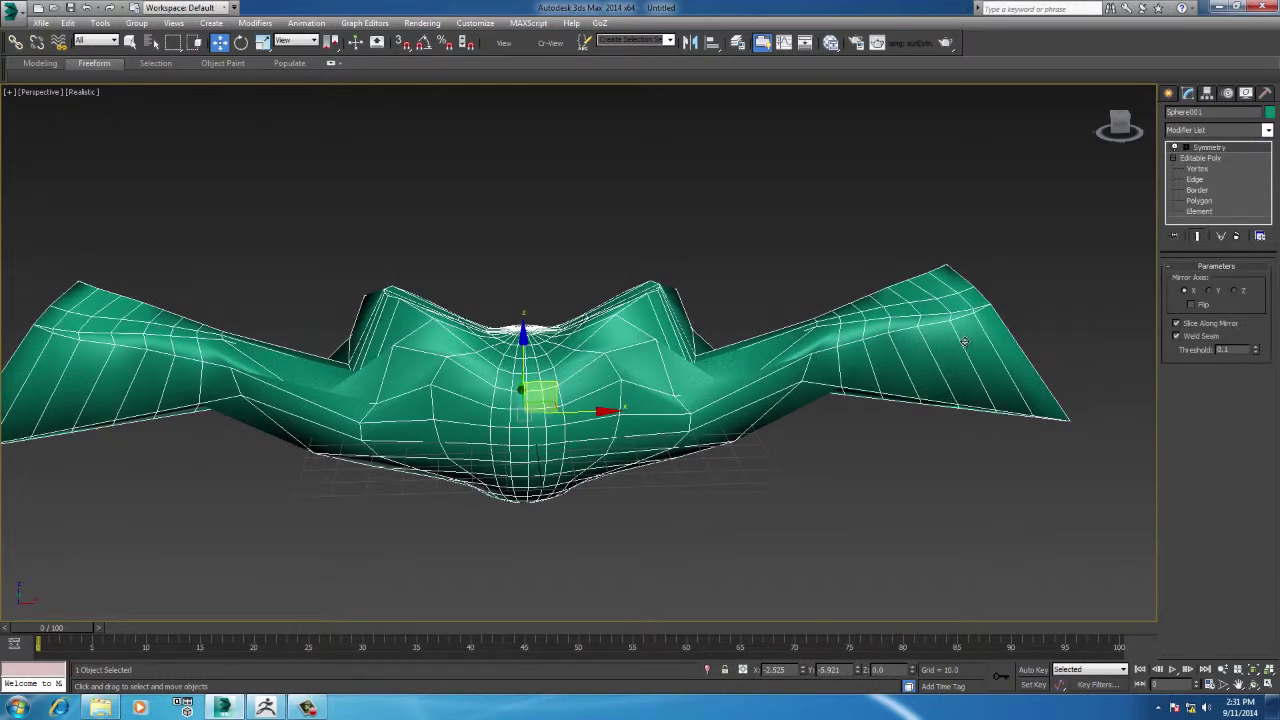
{"action": "left_click", "coordinate": [1209, 202]}
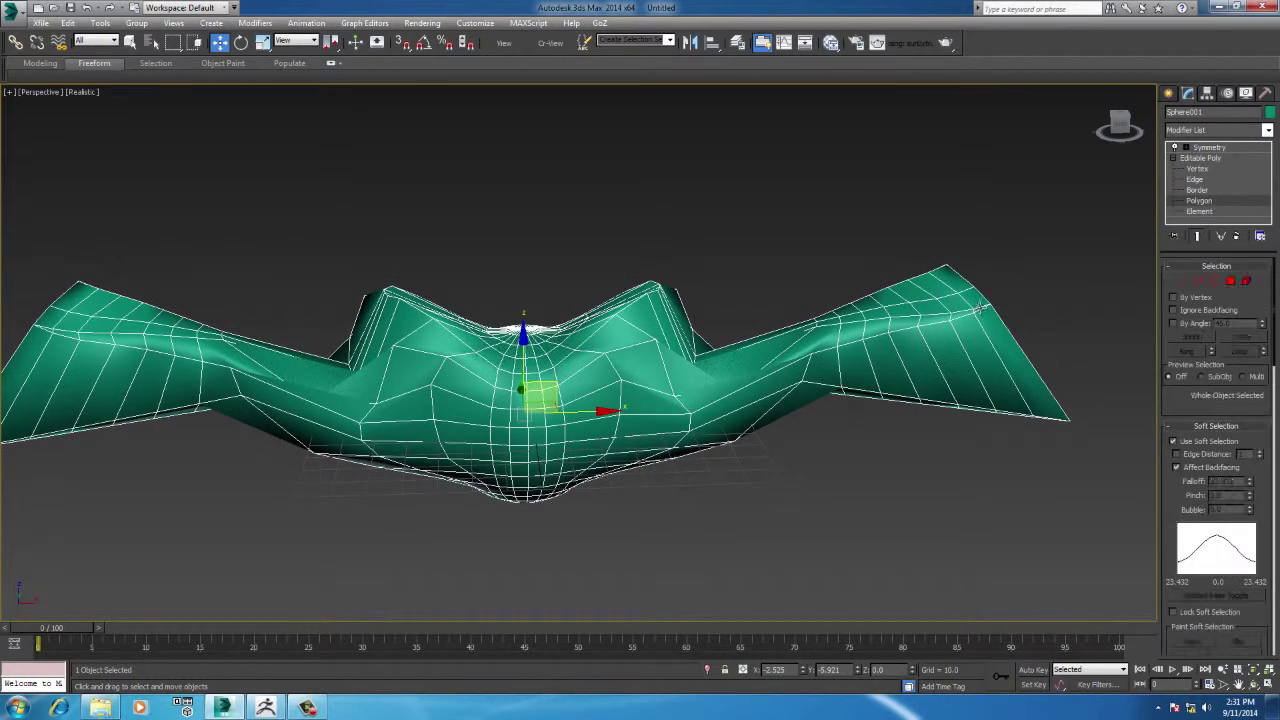
{"action": "middle_click_drag", "start_coordinate": [1027, 301], "coordinate": [912, 318]}
{"action": "left_click_drag", "start_coordinate": [680, 529], "coordinate": [706, 534]}
{"action": "left_click", "coordinate": [708, 535]}
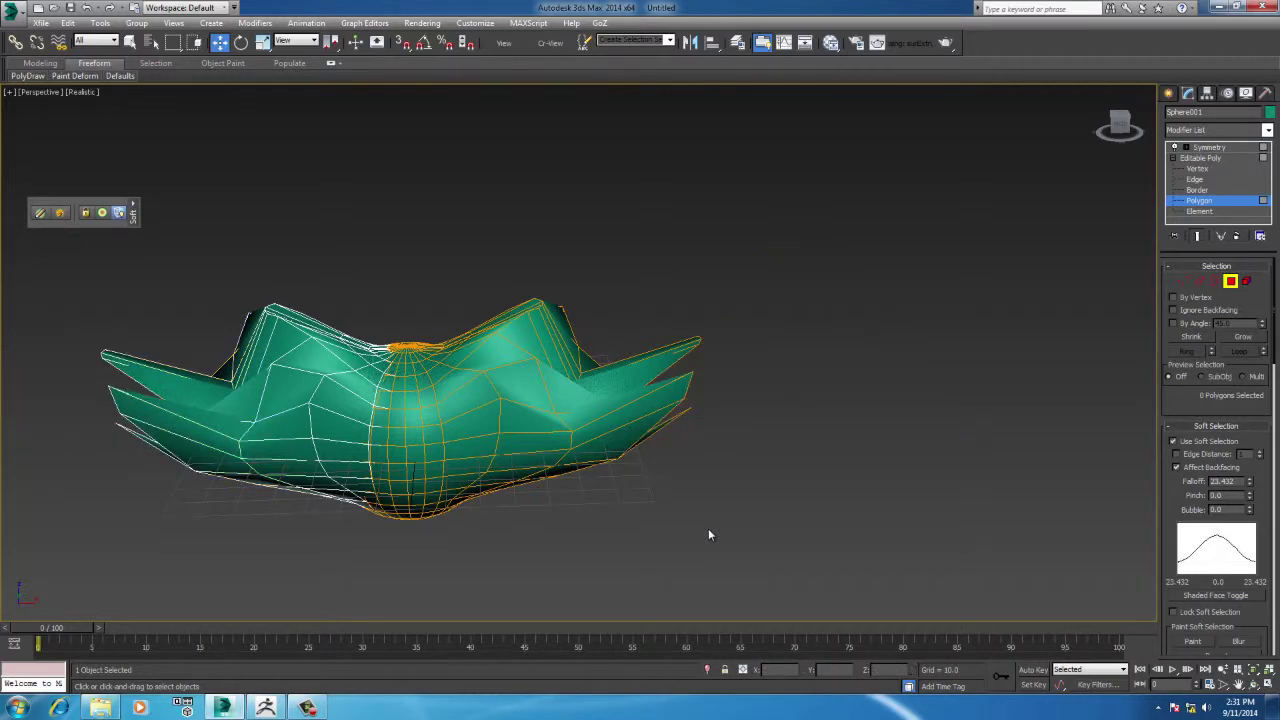
Step: Select the open border at the cut end of the arm and close it with Cap
{"action": "middle_click_drag", "start_coordinate": [708, 532], "coordinate": [879, 452], "text": "alt"}
{"action": "scroll", "coordinate": [825, 479], "scroll_direction": "up", "scroll_amount": 2}
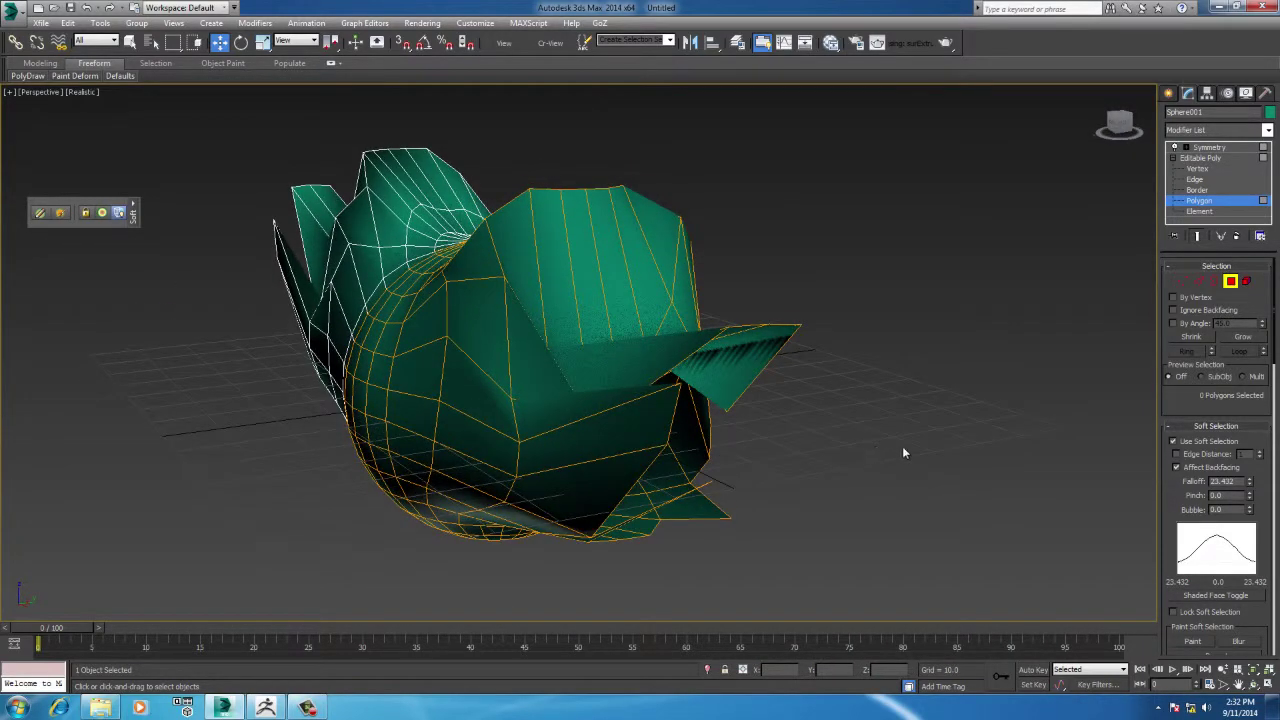
{"action": "left_click", "coordinate": [1196, 190]}
{"action": "left_click", "coordinate": [688, 357]}
{"action": "middle_click_drag", "start_coordinate": [928, 428], "coordinate": [826, 437], "text": "alt"}
{"action": "scroll", "coordinate": [1268, 489], "scroll_direction": "down", "scroll_amount": 5}
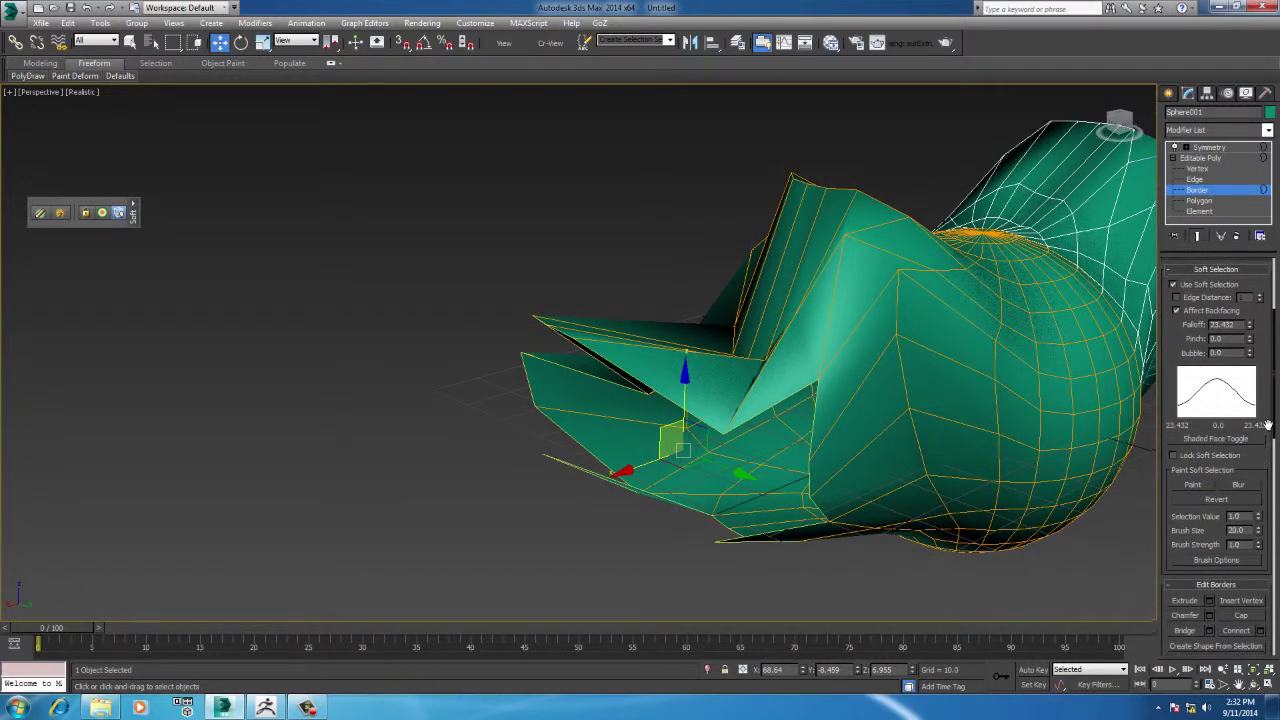
{"action": "scroll", "coordinate": [1268, 446], "scroll_direction": "down", "scroll_amount": 3}
{"action": "left_click", "coordinate": [1242, 472]}
Step: Select the cap polygon covering the arm's open end at the Polygon level
{"action": "middle_click_drag", "start_coordinate": [797, 540], "coordinate": [884, 506], "text": "alt"}
{"action": "middle_click_drag", "start_coordinate": [681, 383], "coordinate": [698, 410], "text": "alt"}
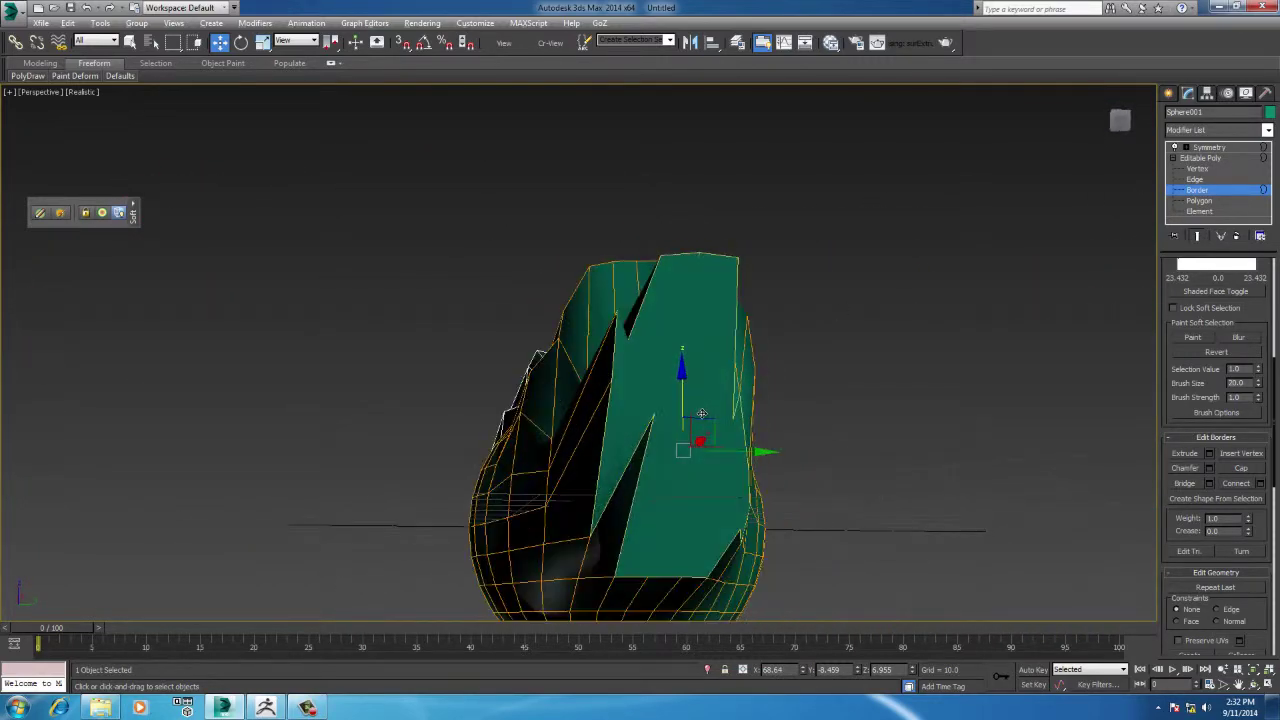
{"action": "left_click", "coordinate": [1199, 202]}
{"action": "left_click", "coordinate": [661, 379]}
{"action": "middle_click_drag", "start_coordinate": [757, 391], "coordinate": [760, 420], "text": "alt"}
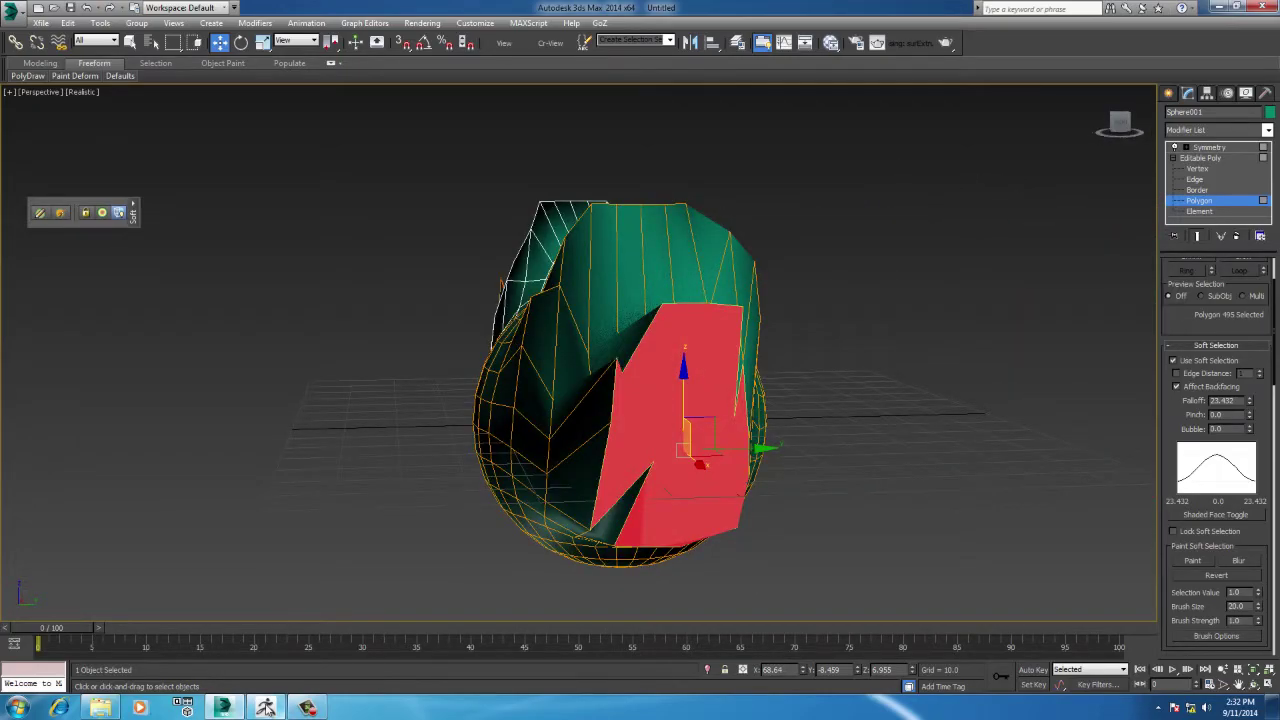
Step: Switch to ZBrush to examine the topology of the closed arm end for comparison, and return to 3ds Max
{"action": "left_click", "coordinate": [266, 707]}
{"action": "left_click_drag", "start_coordinate": [785, 395], "coordinate": [890, 500]}
{"action": "left_click_drag", "start_coordinate": [603, 429], "coordinate": [592, 424], "text": "alt"}
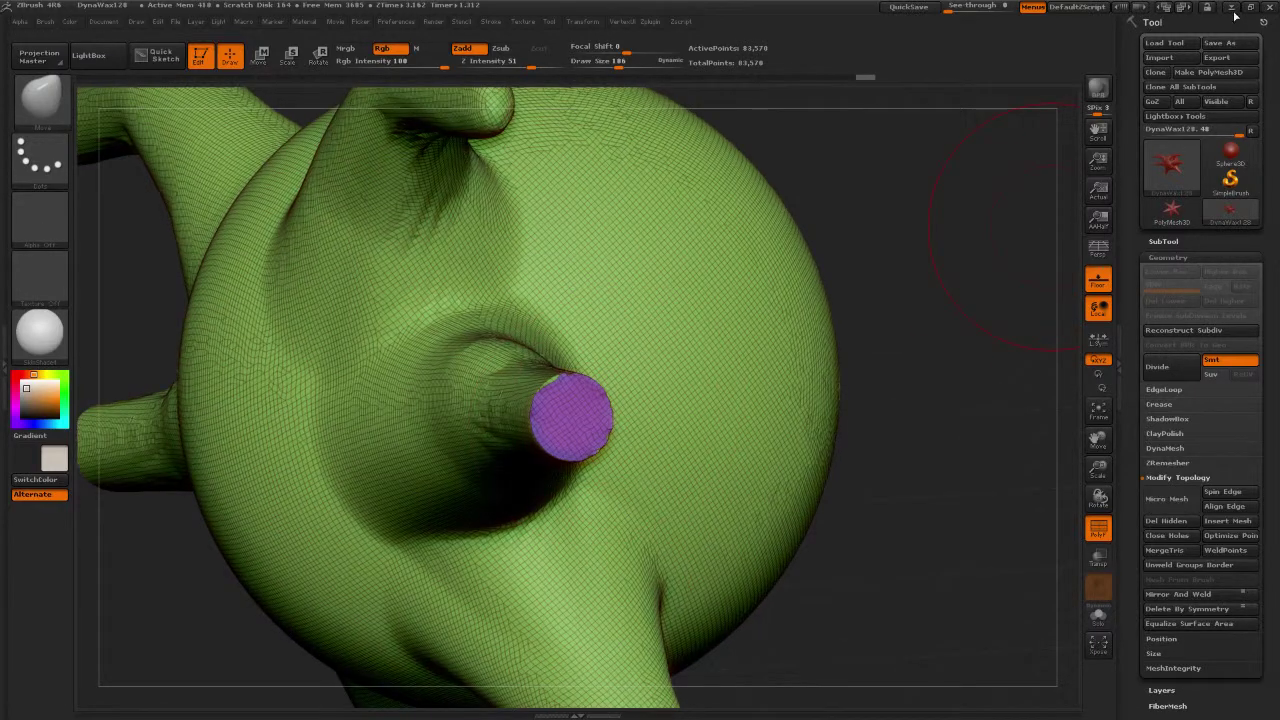
{"action": "left_click", "coordinate": [1232, 8]}
{"action": "middle_click_drag", "start_coordinate": [839, 393], "coordinate": [783, 400], "text": "alt"}
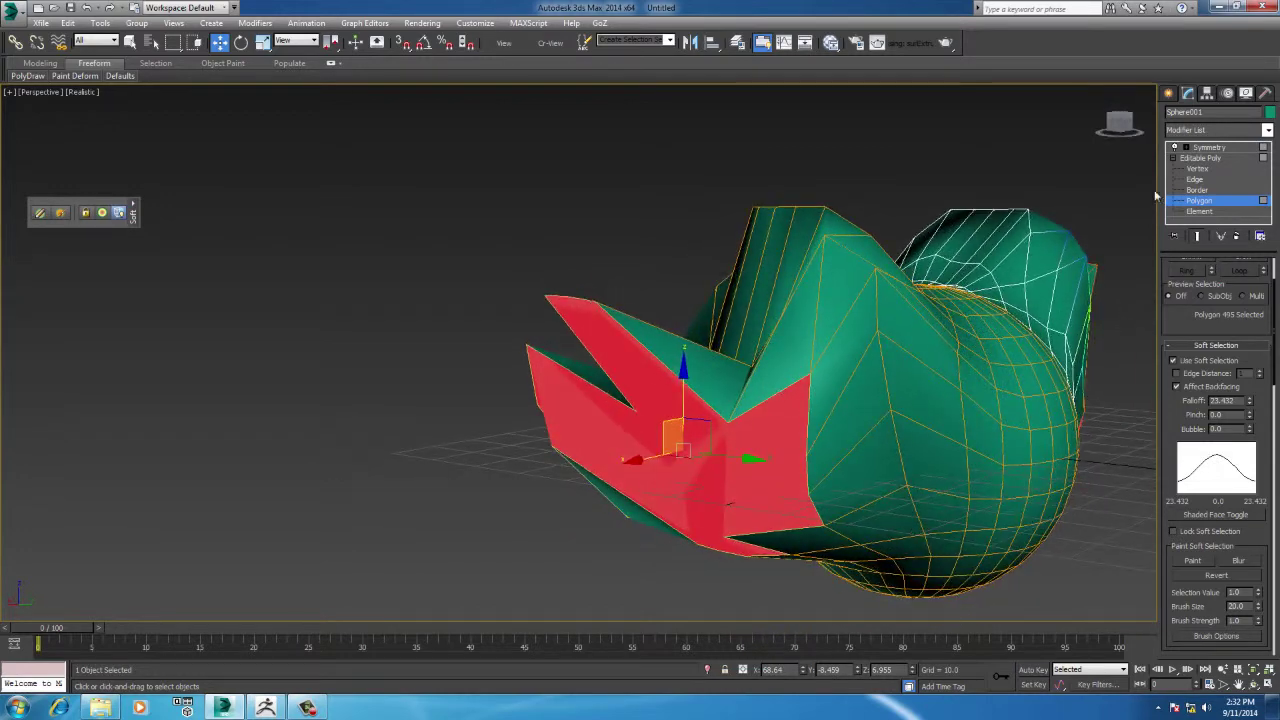
Step: Flatten the selected cap polygon by scaling it along the arm's length direction
{"action": "middle_click_drag", "start_coordinate": [610, 410], "coordinate": [742, 460], "text": "alt"}
{"action": "key", "text": "r"}
{"action": "left_click_drag", "start_coordinate": [774, 471], "coordinate": [240, 446]}
{"action": "middle_click_drag", "start_coordinate": [719, 524], "coordinate": [842, 457], "text": "alt"}
{"action": "key", "text": "w"}
{"action": "middle_click_drag", "start_coordinate": [975, 438], "coordinate": [998, 350]}
Step: At the Vertex level, cut an edge across the cap from its outer border vertex to the opposite inner notch vertex
{"action": "left_click", "coordinate": [1204, 170]}
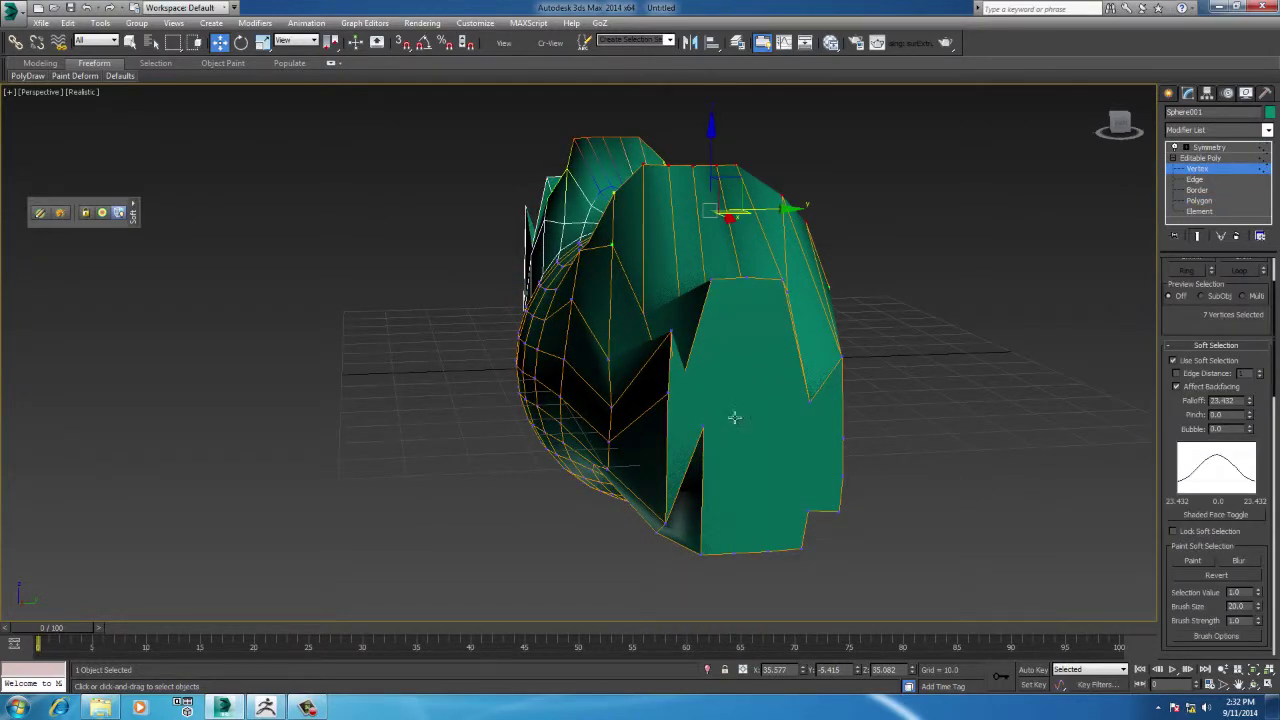
{"action": "middle_click_drag", "start_coordinate": [742, 422], "coordinate": [689, 426], "text": "alt"}
{"action": "middle_click_drag", "start_coordinate": [584, 412], "coordinate": [591, 443], "text": "alt"}
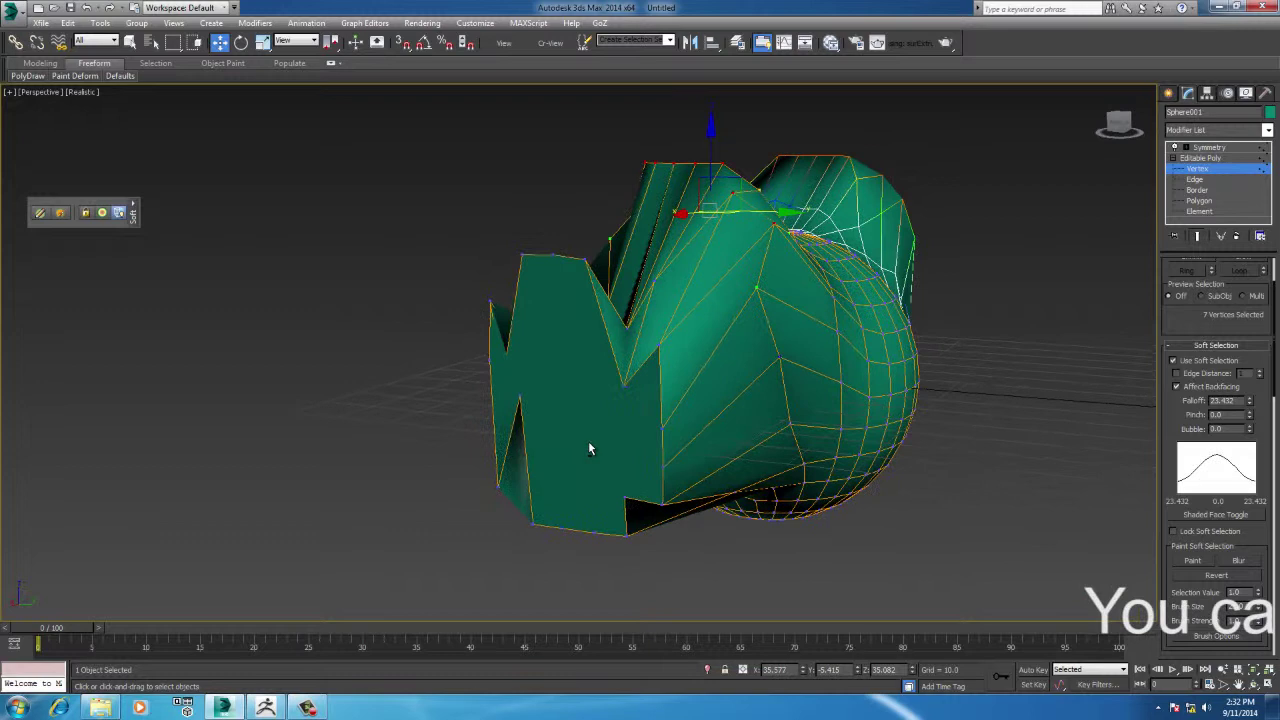
{"action": "right_click", "coordinate": [750, 401]}
{"action": "left_click", "coordinate": [740, 265]}
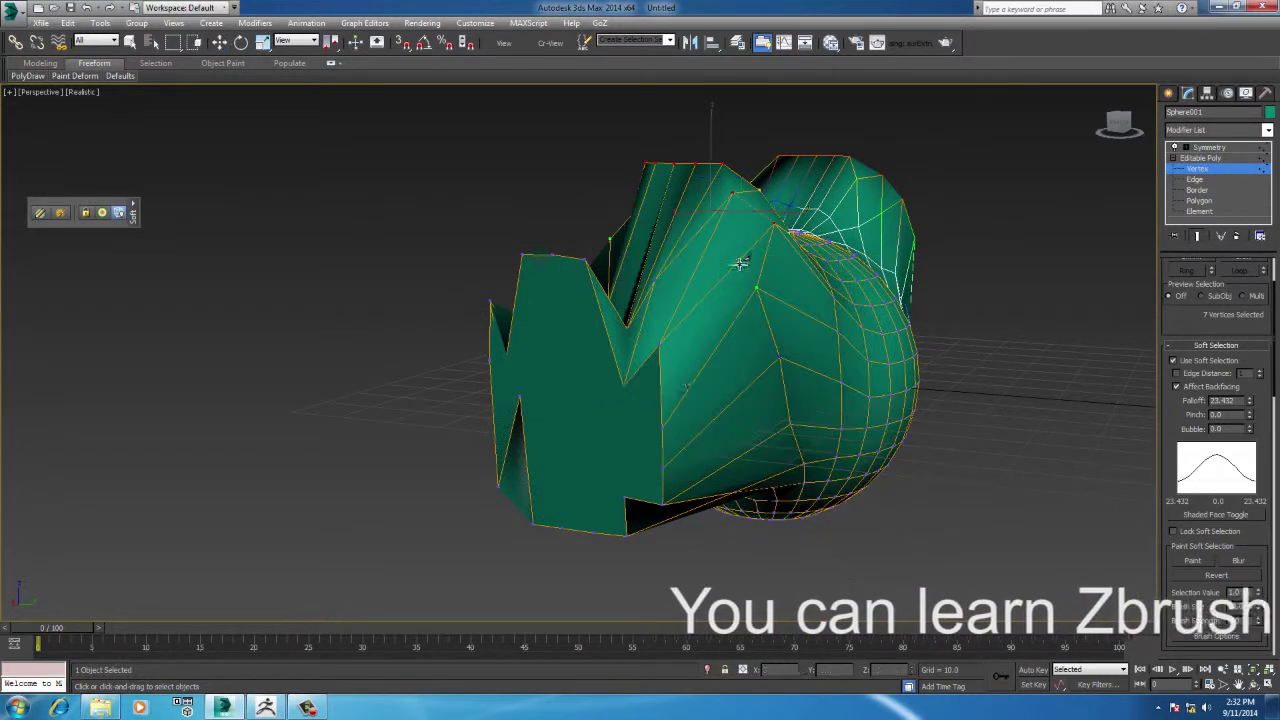
{"action": "left_click", "coordinate": [662, 428]}
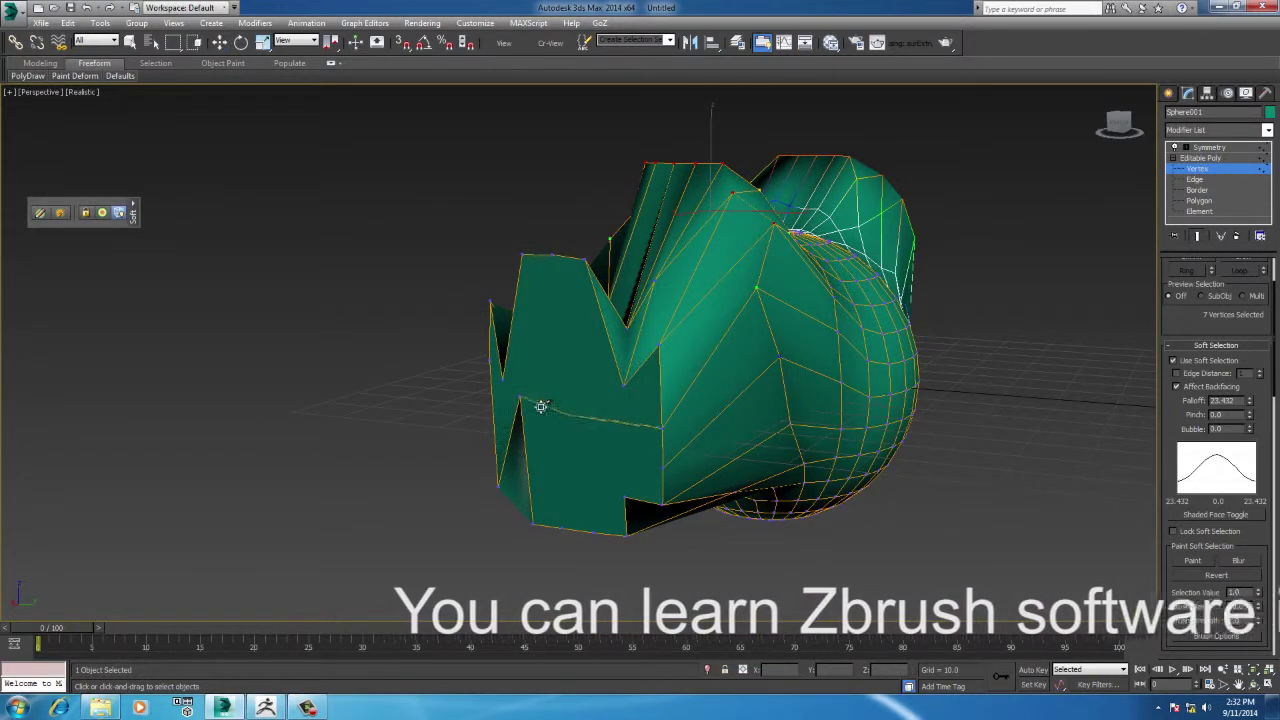
{"action": "left_click", "coordinate": [521, 396]}
{"action": "right_click", "coordinate": [522, 396]}
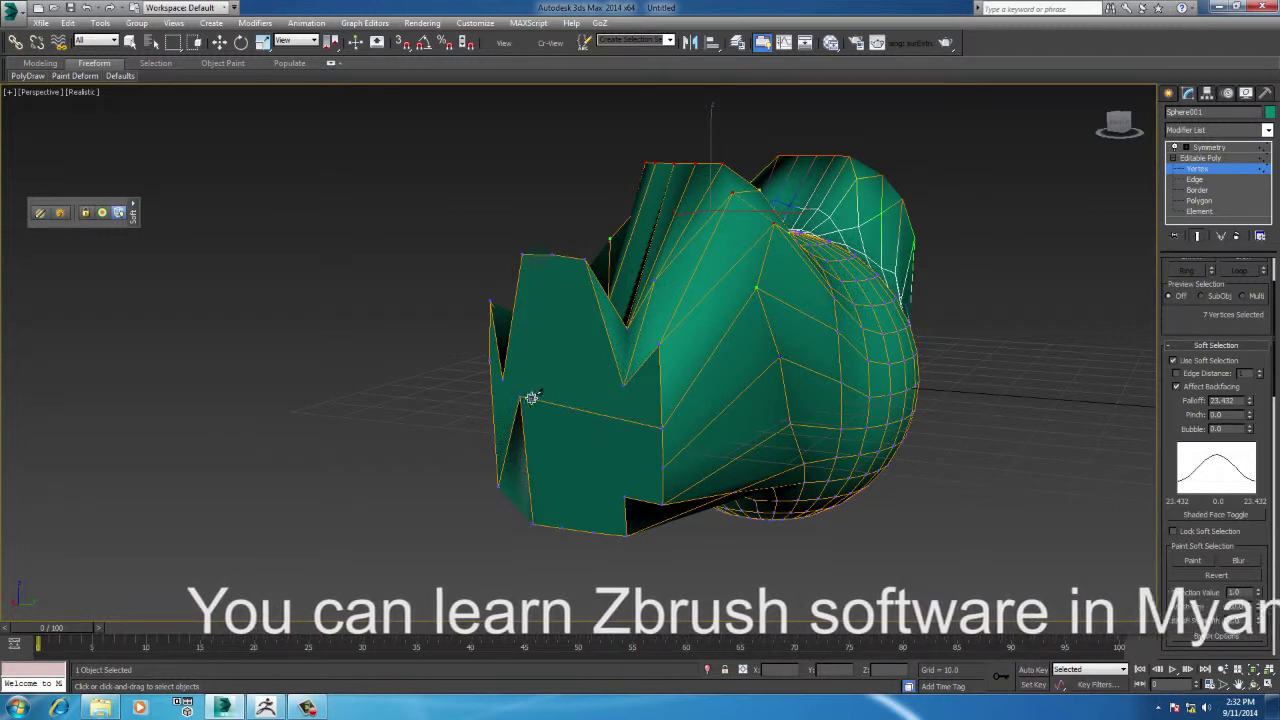
Step: Cut an upright edge between the cap's upper notch and lower inner corner, and a diagonal edge from its lower corner
{"action": "left_click", "coordinate": [623, 386]}
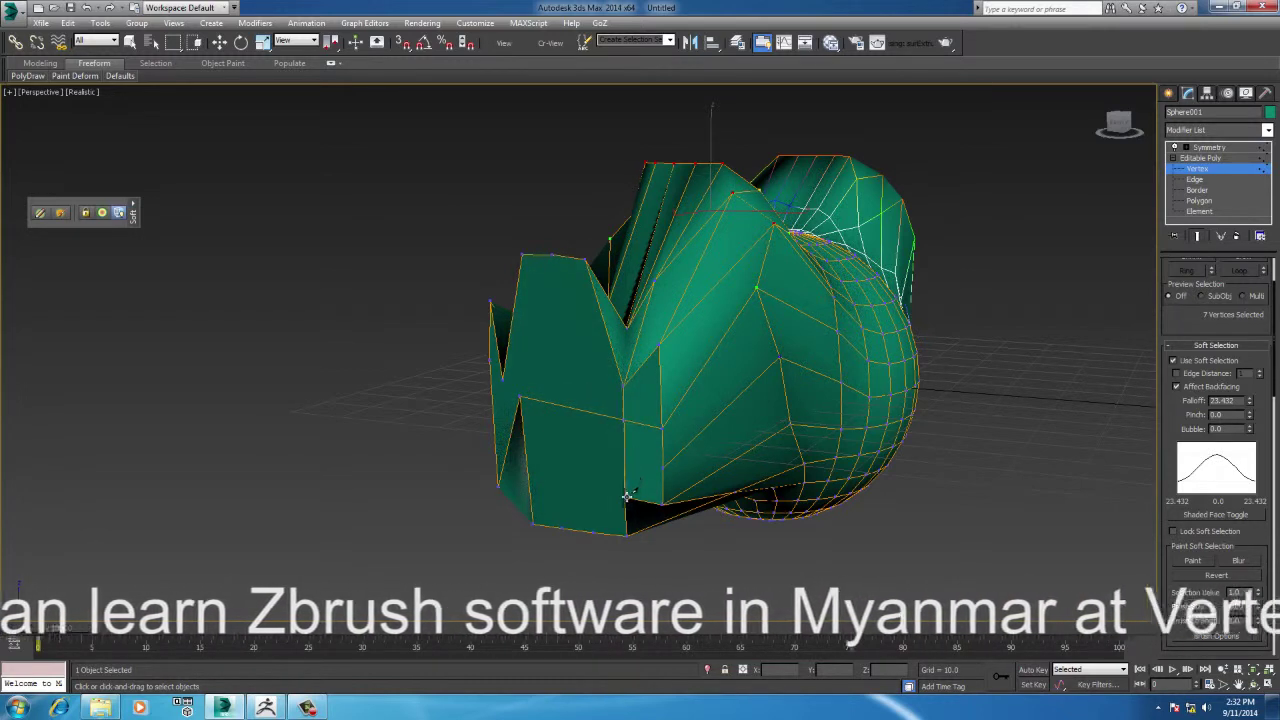
{"action": "left_click", "coordinate": [626, 497]}
{"action": "right_click", "coordinate": [856, 425]}
Step: Cut two upright edges across the cap, from its lower border vertices to the middle and corner vertices of its upper border
{"action": "middle_click_drag", "start_coordinate": [701, 459], "coordinate": [729, 459], "text": "alt"}
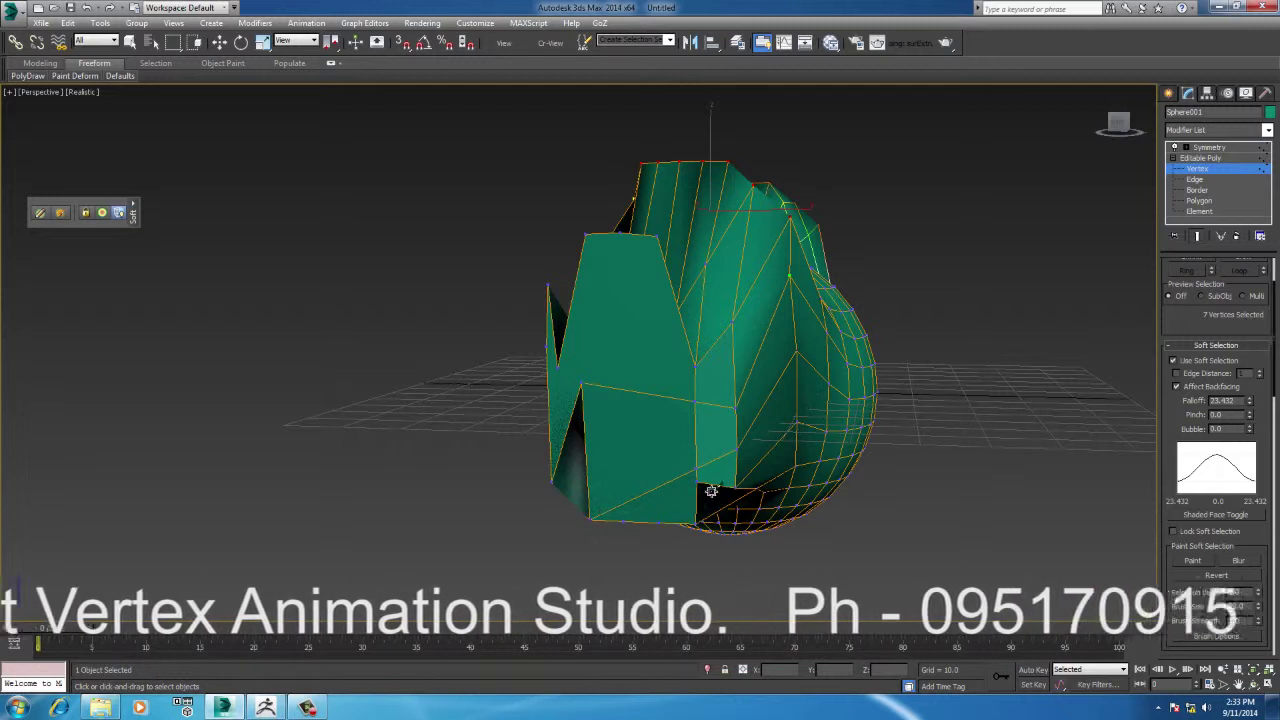
{"action": "left_click", "coordinate": [658, 523]}
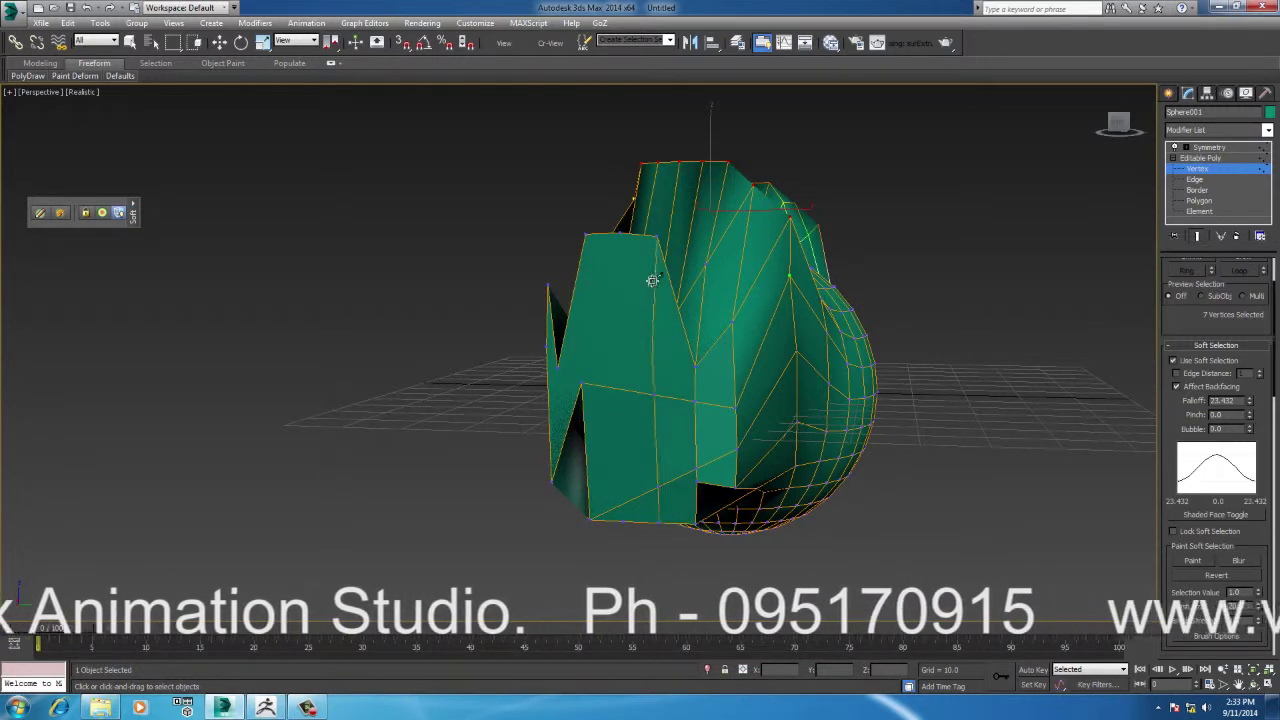
{"action": "left_click", "coordinate": [621, 235]}
{"action": "right_click", "coordinate": [694, 332]}
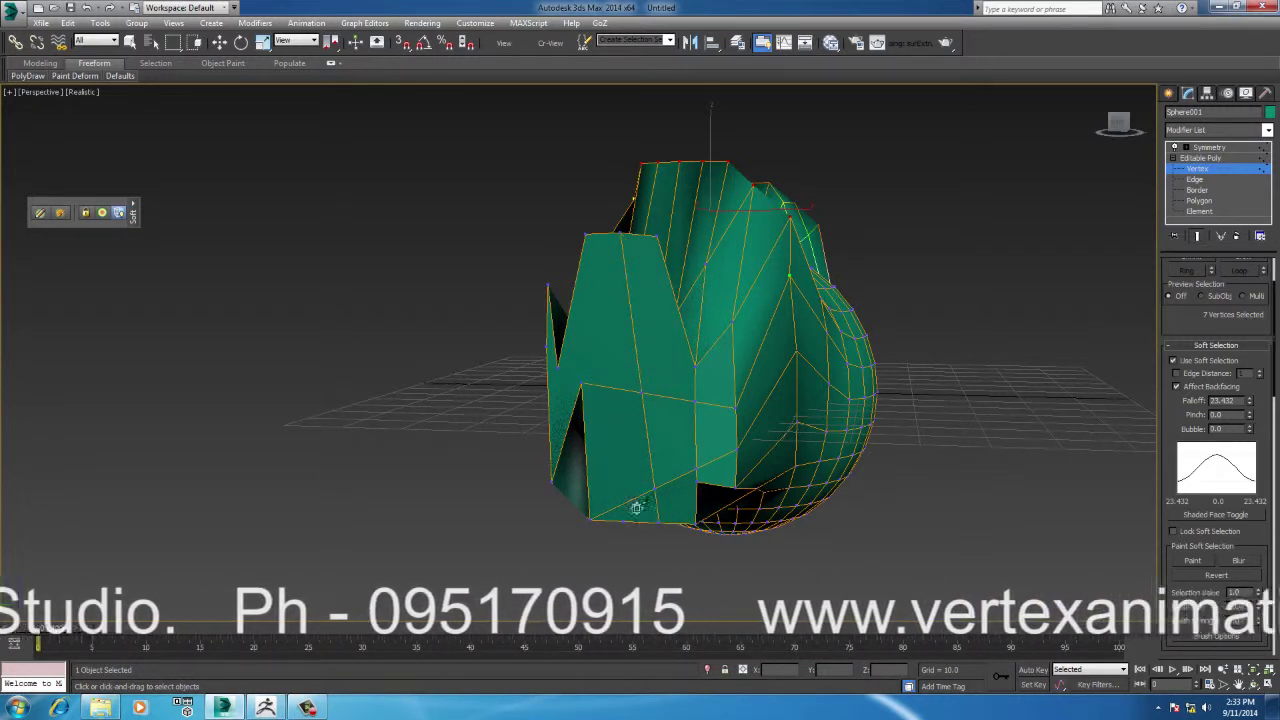
{"action": "left_click", "coordinate": [587, 234]}
{"action": "right_click", "coordinate": [680, 316]}
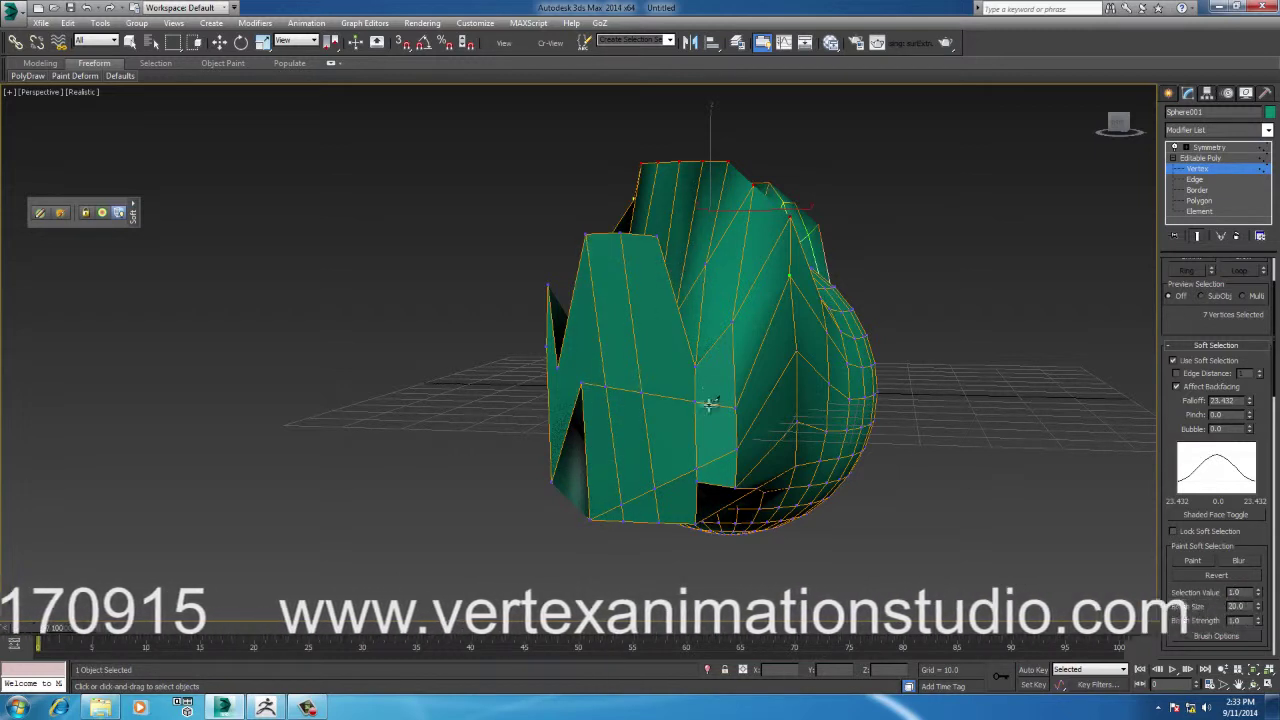
Step: Cut an edge from the vertex inside the cap up to the upper border's other corner, and leave the Cut tool
{"action": "left_click", "coordinate": [641, 391]}
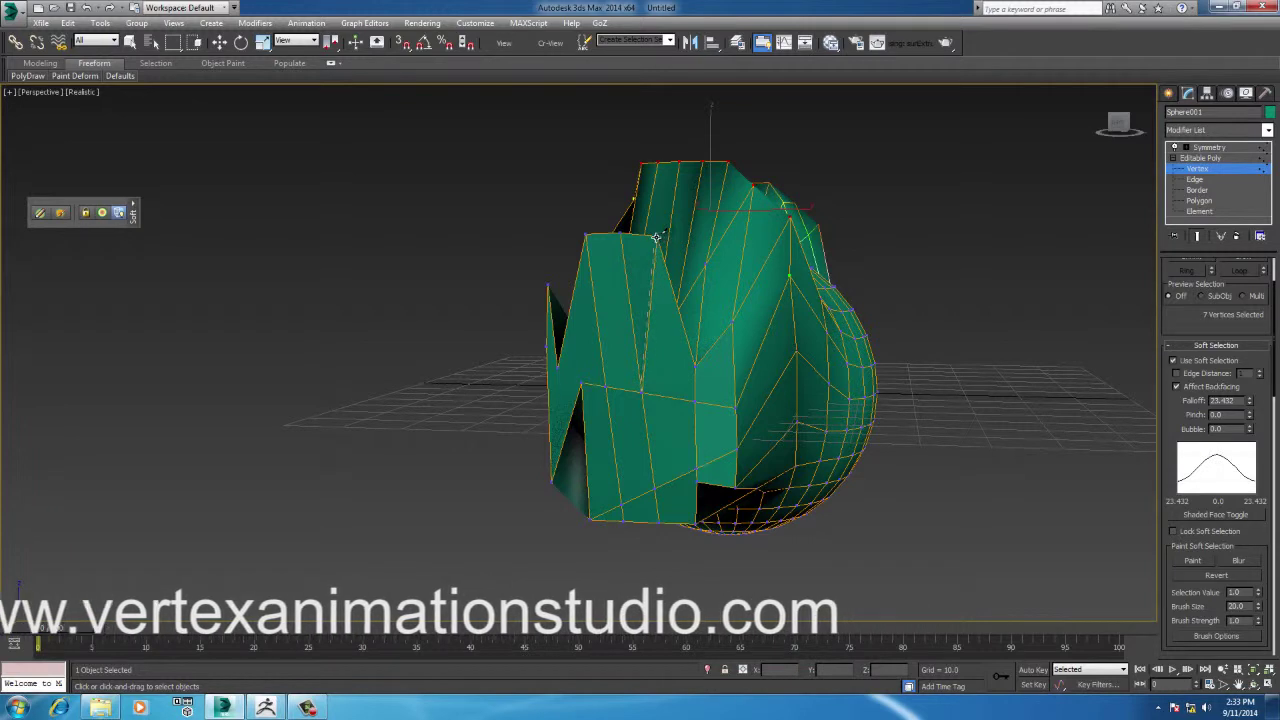
{"action": "left_click", "coordinate": [656, 237]}
{"action": "right_click", "coordinate": [711, 343]}
{"action": "key", "text": "w"}
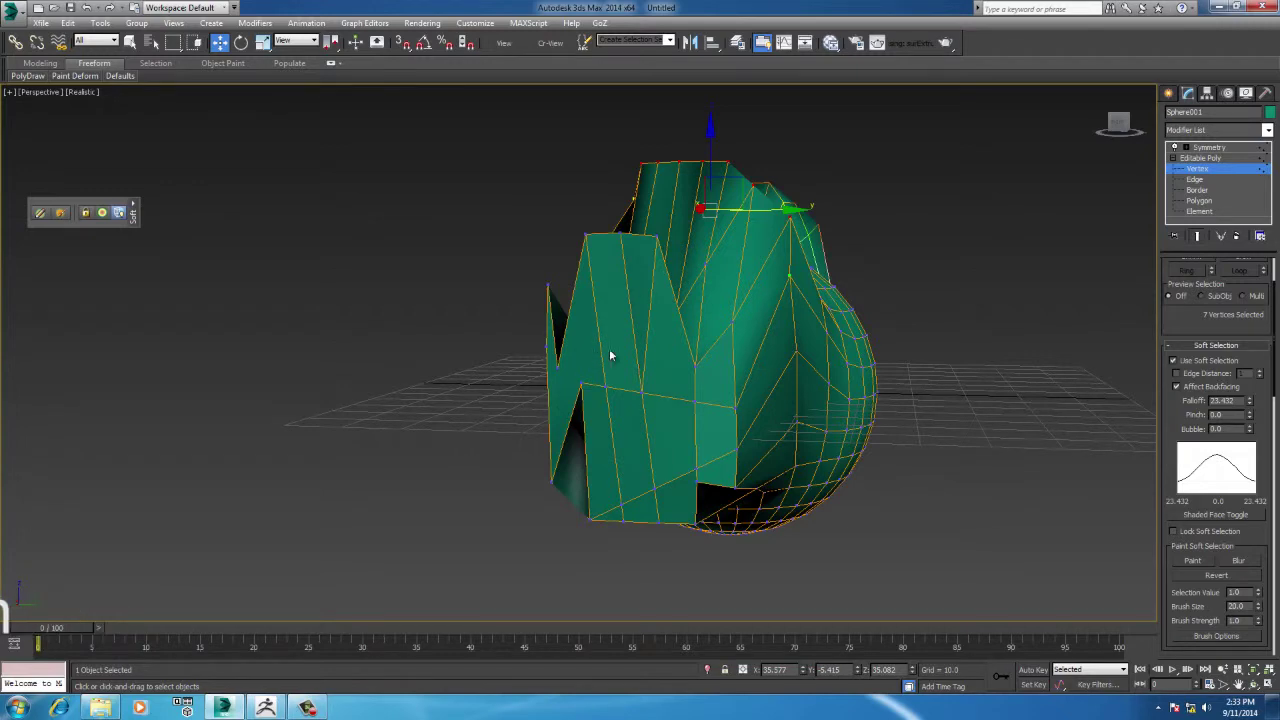
Step: Cut a horizontal edge across the cap between the notch vertices on its two sides
{"action": "middle_click_drag", "start_coordinate": [635, 460], "coordinate": [705, 441], "text": "alt"}
{"action": "middle_click_drag", "start_coordinate": [615, 362], "coordinate": [658, 402], "text": "alt"}
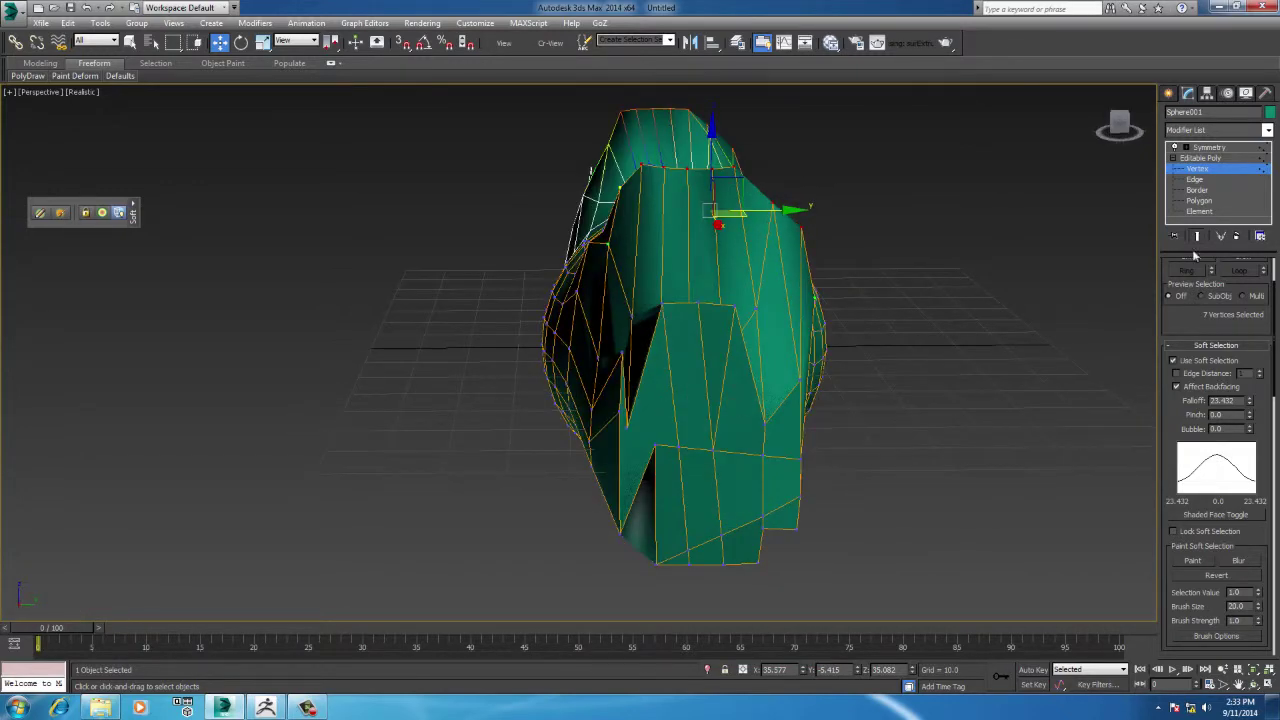
{"action": "right_click", "coordinate": [917, 296]}
{"action": "left_click", "coordinate": [883, 179]}
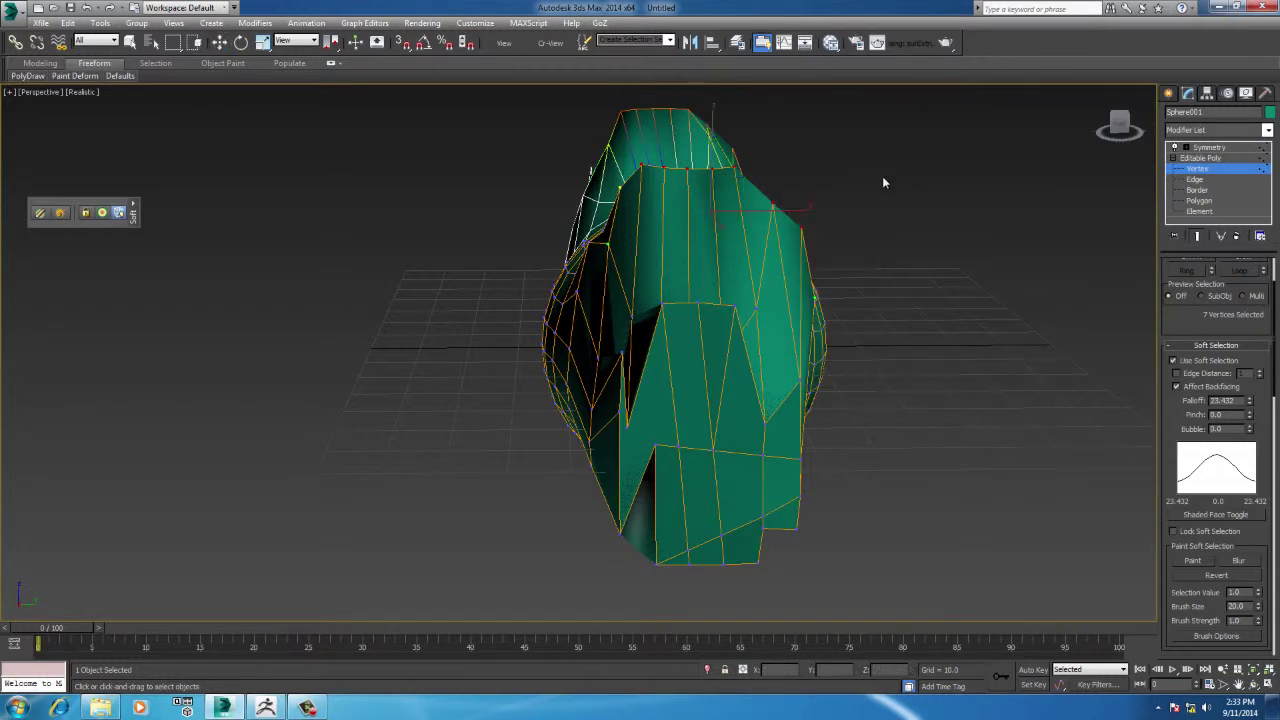
{"action": "left_click", "coordinate": [627, 428]}
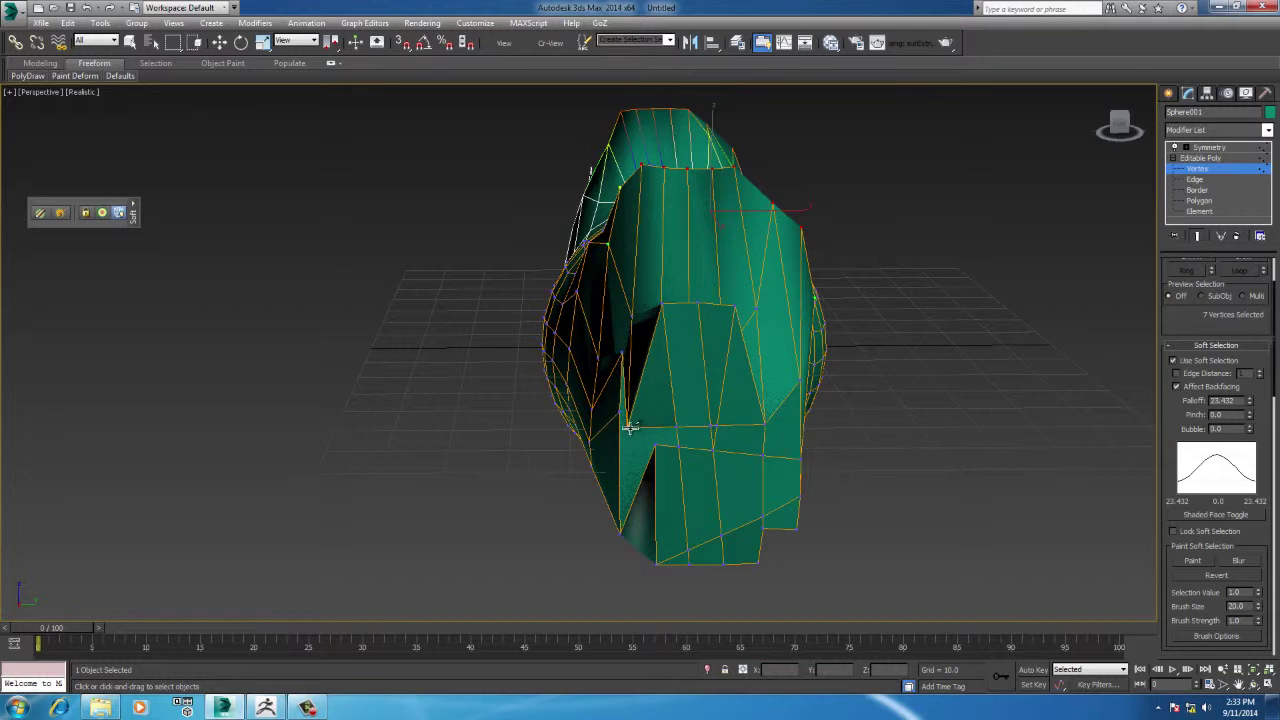
{"action": "right_click", "coordinate": [698, 455]}
Step: Leave the Vertex level and examine the mesh and its hand-cut cap from several angles
{"action": "middle_click_drag", "start_coordinate": [726, 468], "coordinate": [787, 472], "text": "alt"}
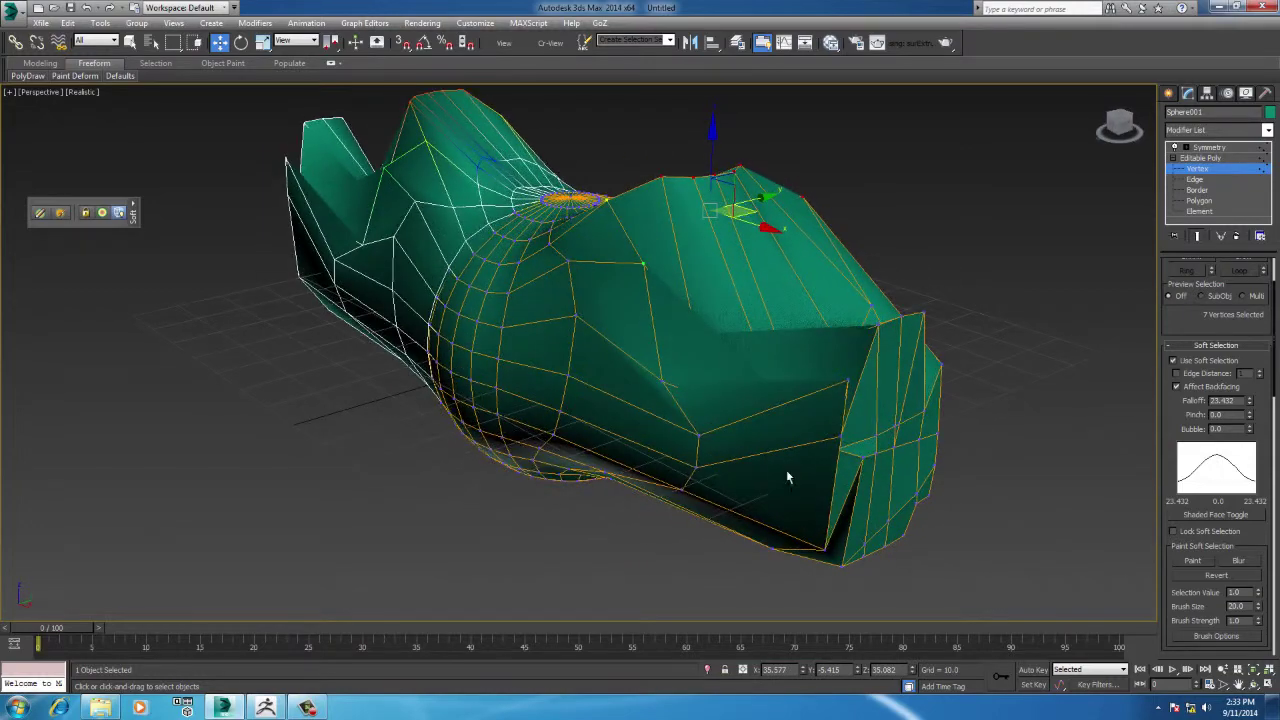
{"action": "left_click", "coordinate": [1251, 172]}
{"action": "middle_click_drag", "start_coordinate": [856, 388], "coordinate": [795, 401], "text": "alt"}
{"action": "middle_click_drag", "start_coordinate": [717, 382], "coordinate": [788, 388]}
{"action": "middle_click_drag", "start_coordinate": [788, 388], "coordinate": [861, 380], "text": "alt"}
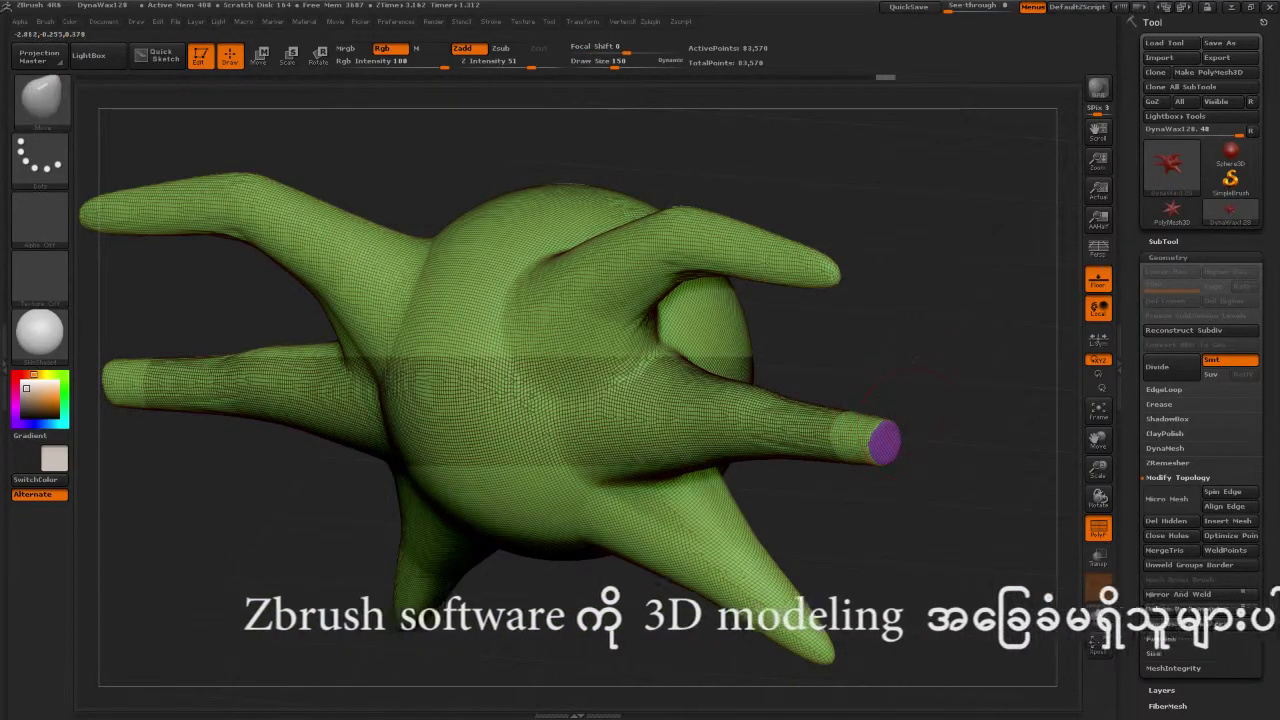
Step: Turn off the polyframe display and examine the arm with the closed end
{"action": "left_click_drag", "start_coordinate": [919, 423], "coordinate": [950, 384]}
{"action": "left_click", "coordinate": [1098, 530]}
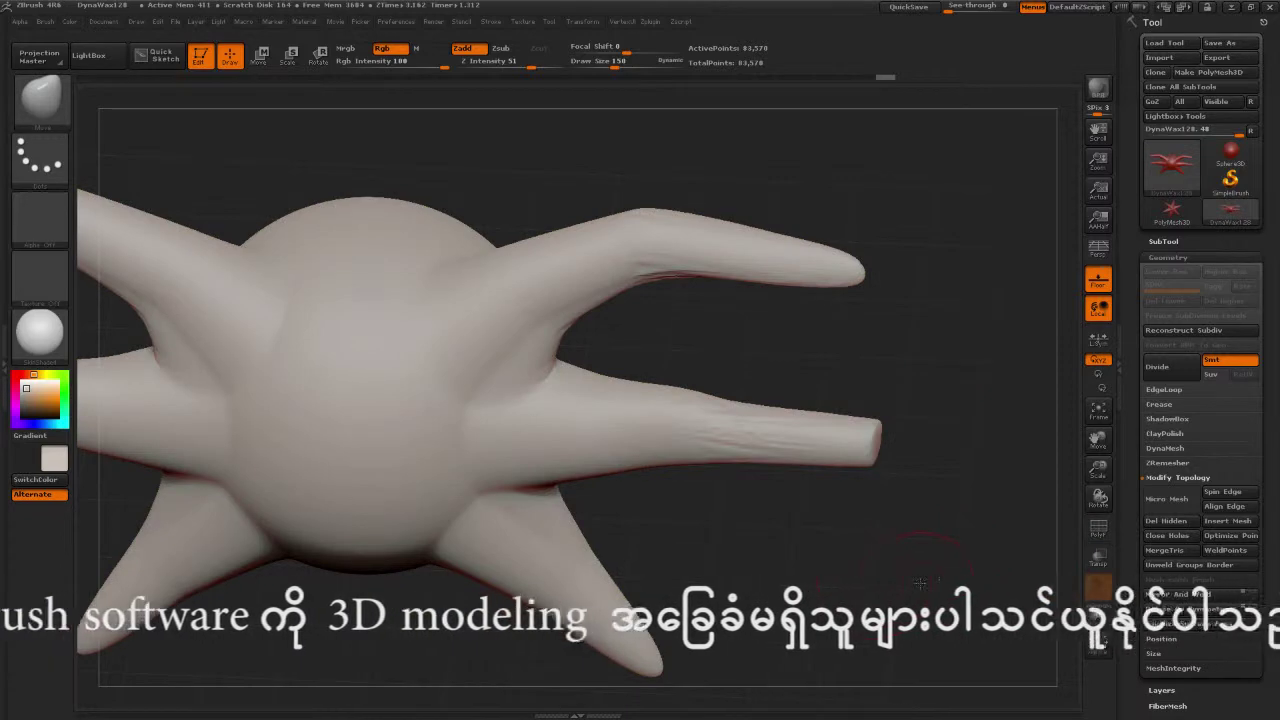
{"action": "left_click_drag", "start_coordinate": [1000, 540], "coordinate": [951, 480], "text": "alt"}
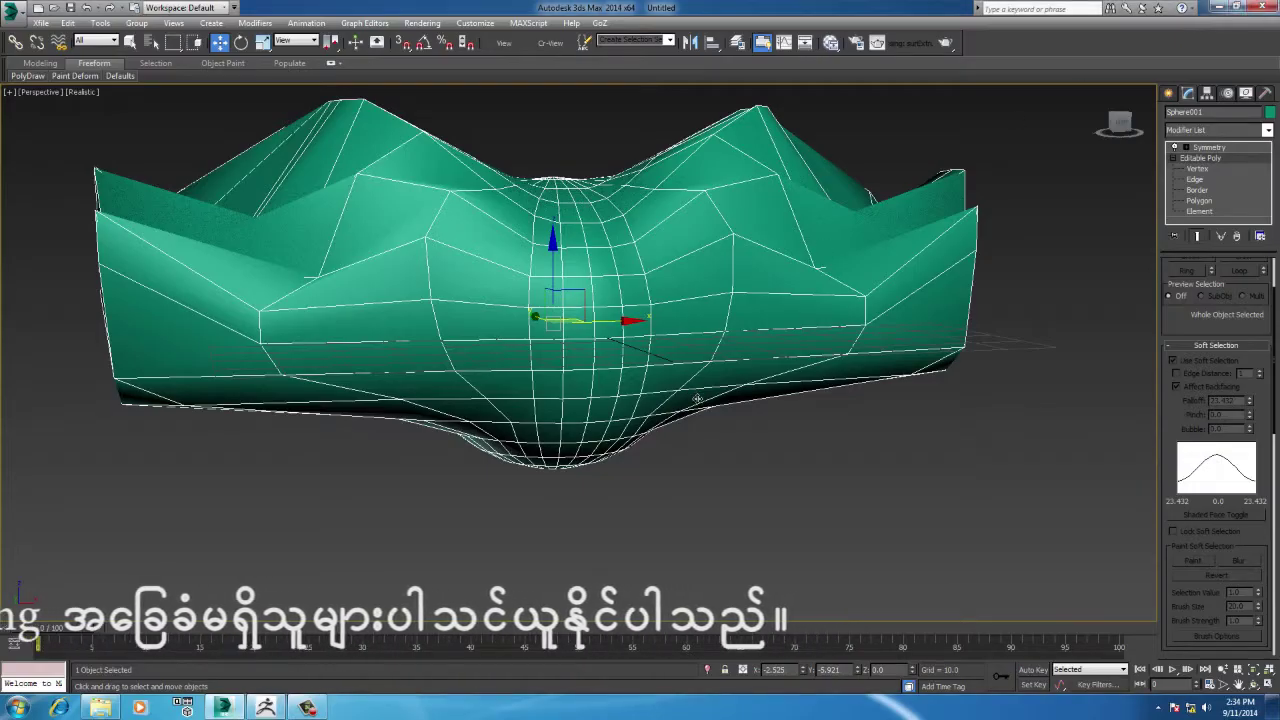
Step: Examine the whole mirrored mesh from several angles at the Symmetry modifier level
{"action": "left_click", "coordinate": [937, 410]}
{"action": "left_click", "coordinate": [850, 328]}
{"action": "middle_click_drag", "start_coordinate": [862, 482], "coordinate": [802, 490], "text": "alt"}
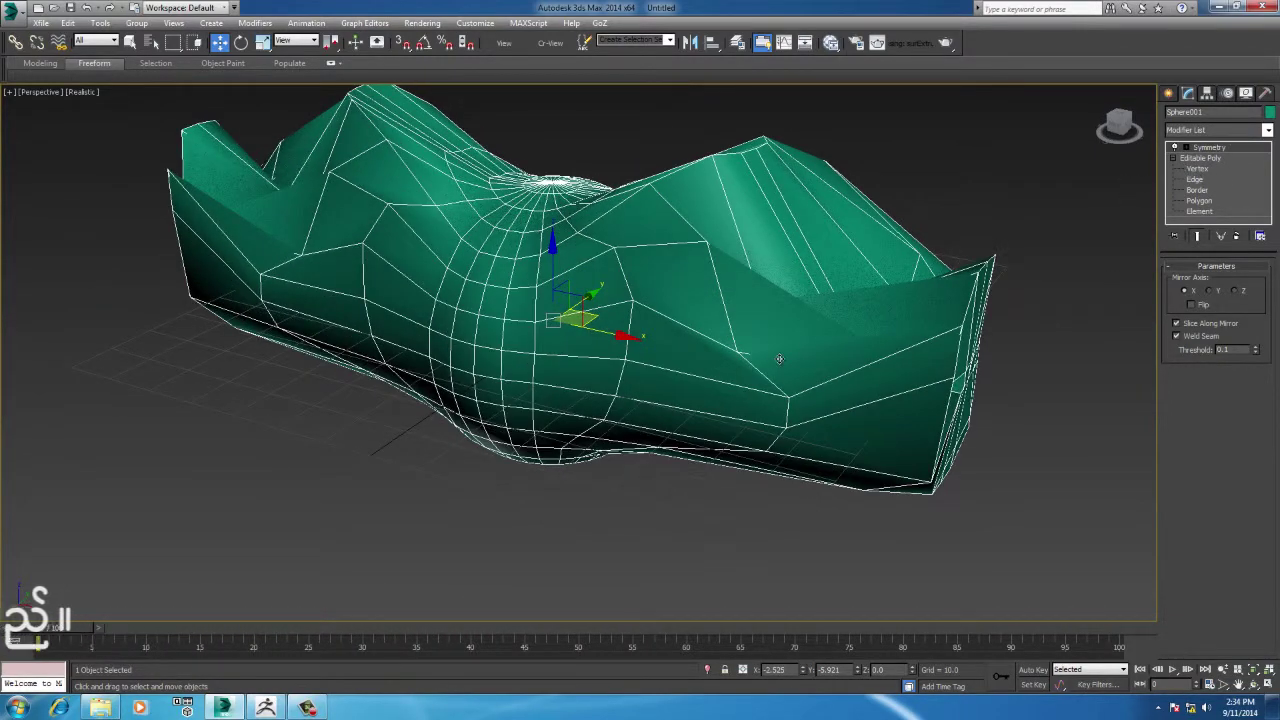
{"action": "middle_click_drag", "start_coordinate": [640, 347], "coordinate": [752, 341], "text": "alt"}
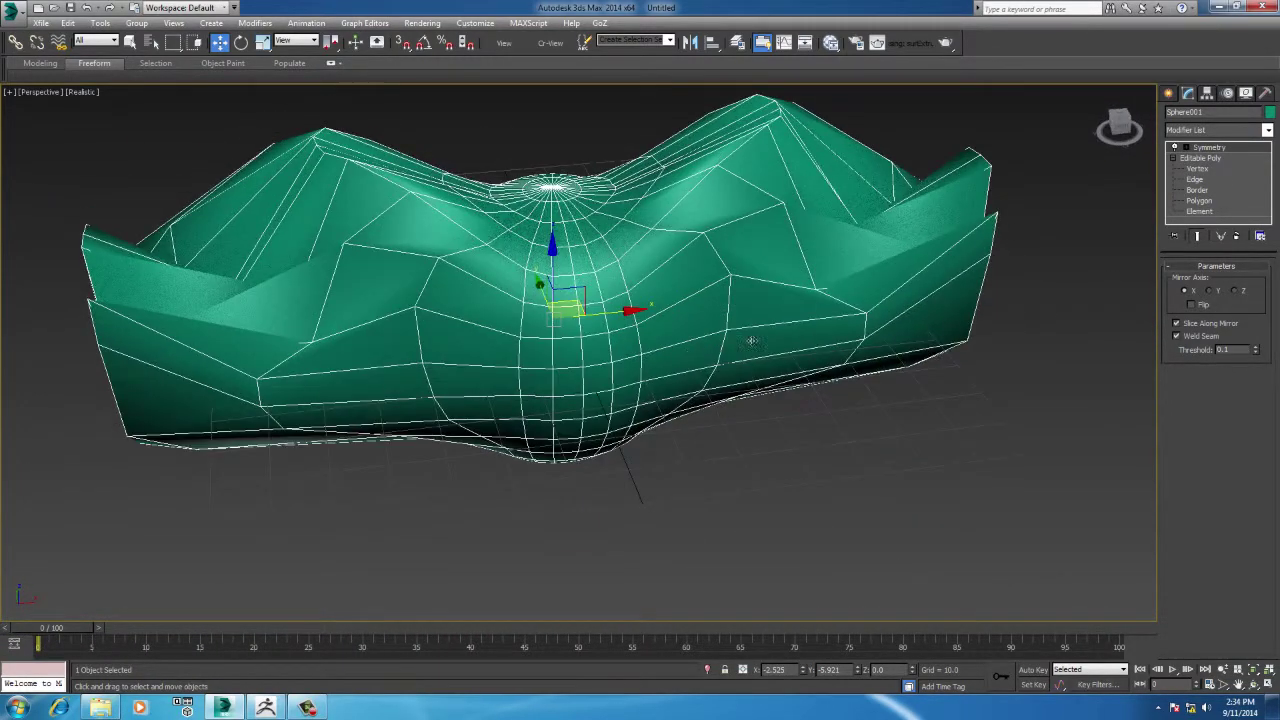
{"action": "middle_click_drag", "start_coordinate": [890, 337], "coordinate": [807, 400], "text": "alt"}
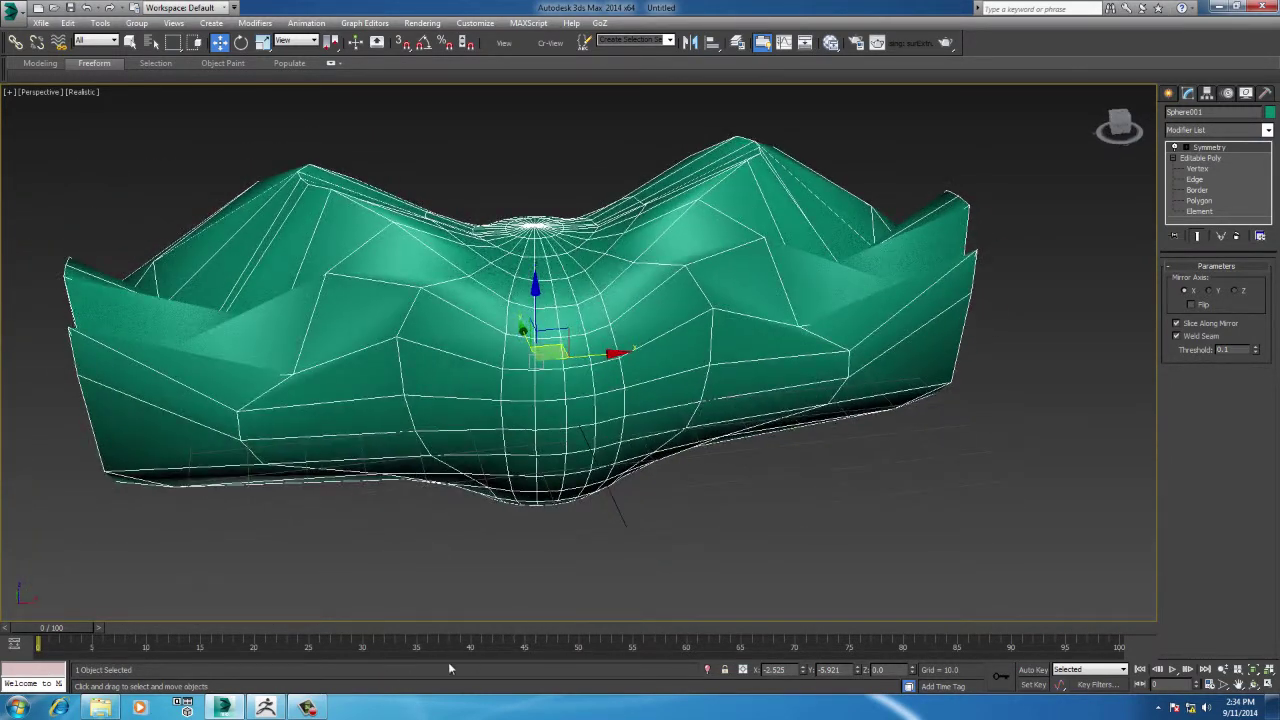
{"action": "middle_click_drag", "start_coordinate": [962, 473], "coordinate": [895, 479], "text": "alt"}
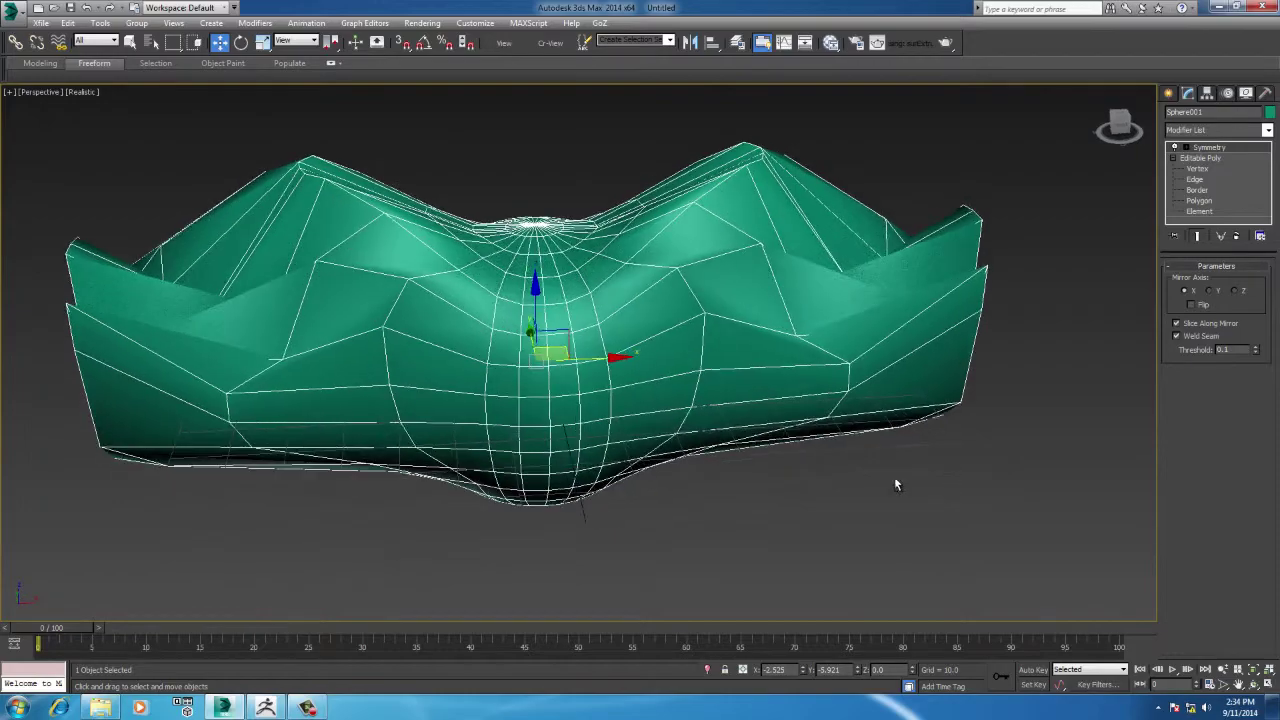
Step: Switch to ZBrush and examine the many-armed model with its closed arm ends
{"action": "left_click", "coordinate": [266, 708]}
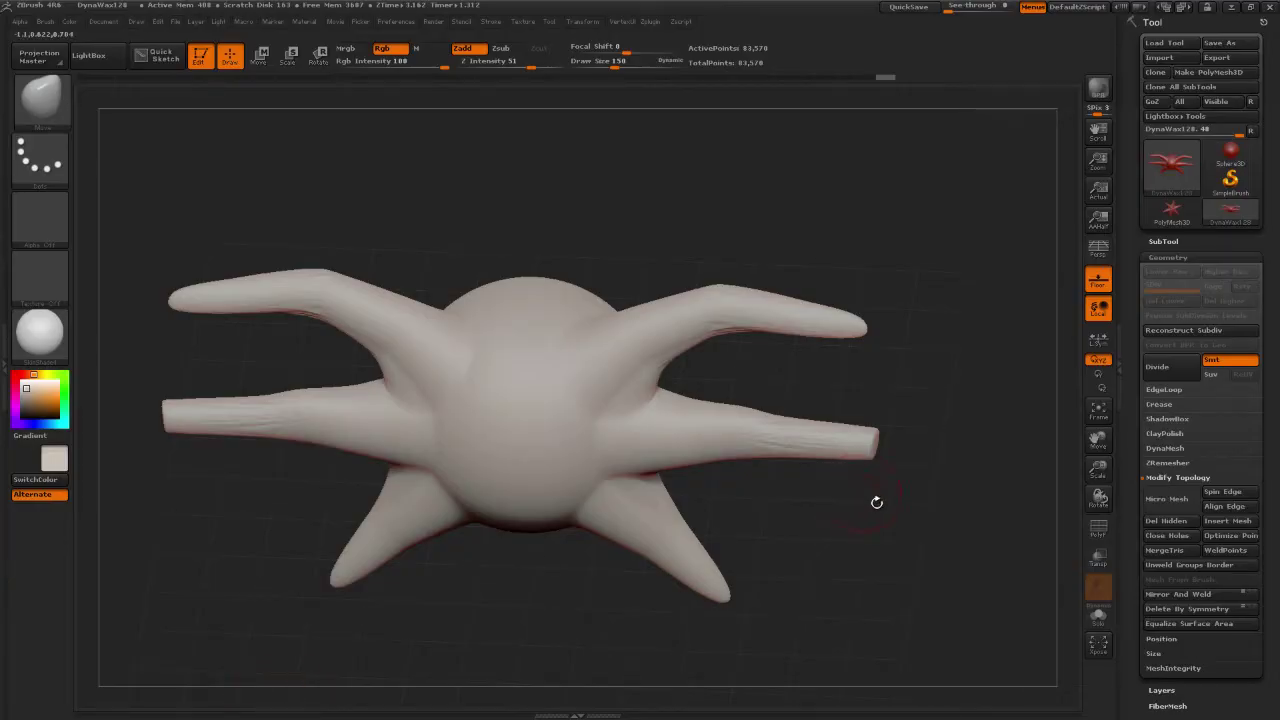
{"action": "left_click_drag", "start_coordinate": [883, 537], "coordinate": [906, 538]}
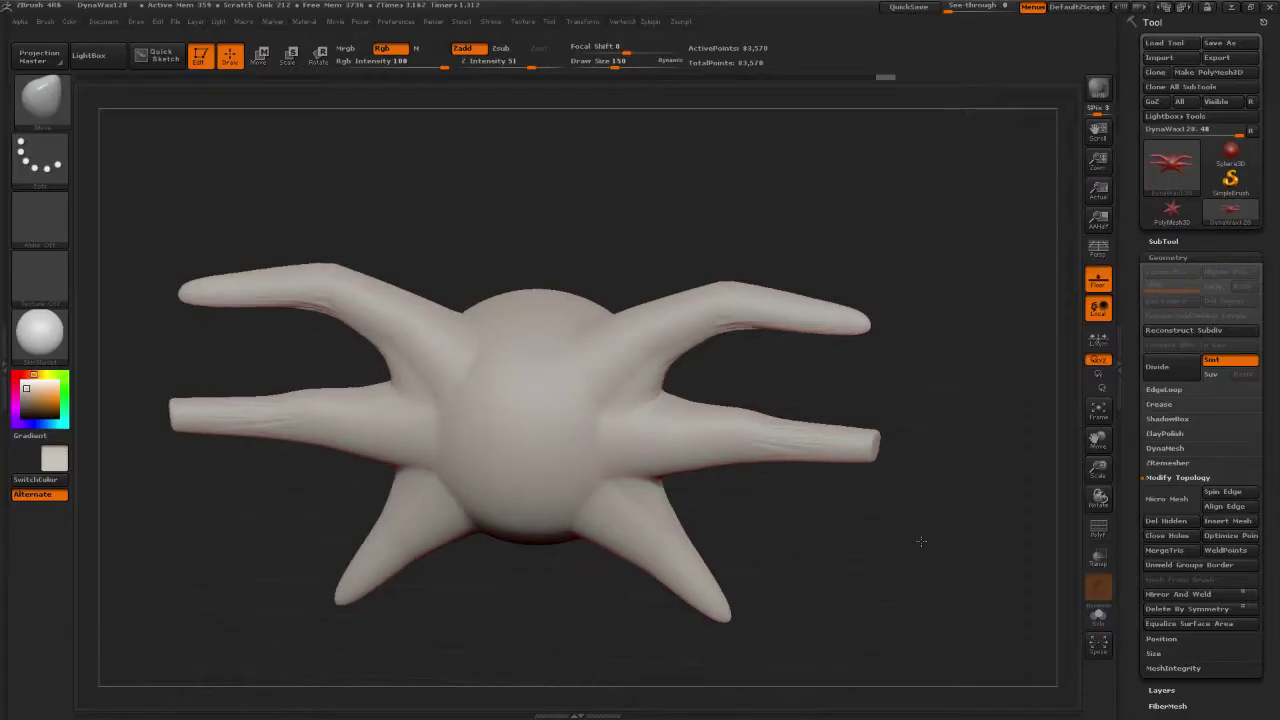
{"action": "left_click_drag", "start_coordinate": [430, 242], "coordinate": [448, 249]}
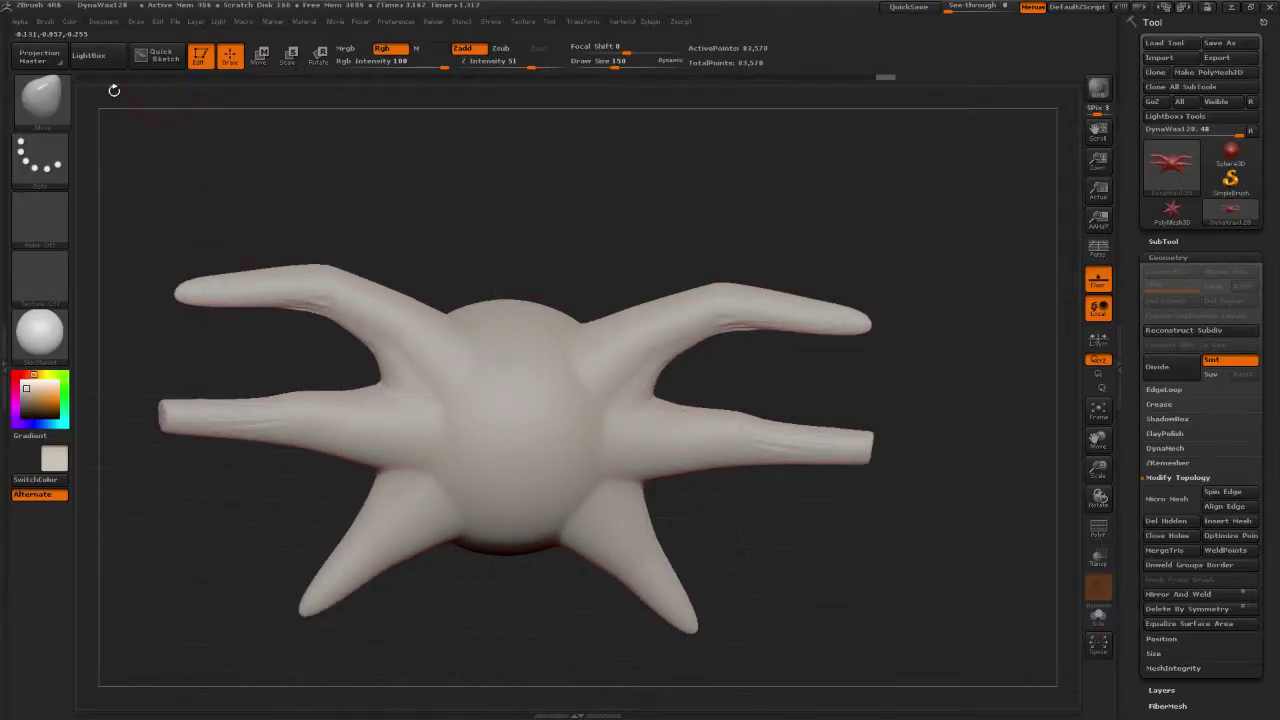
Step: Load the DynaWax128 project from LightBox without saving the current one
{"action": "left_click", "coordinate": [104, 60]}
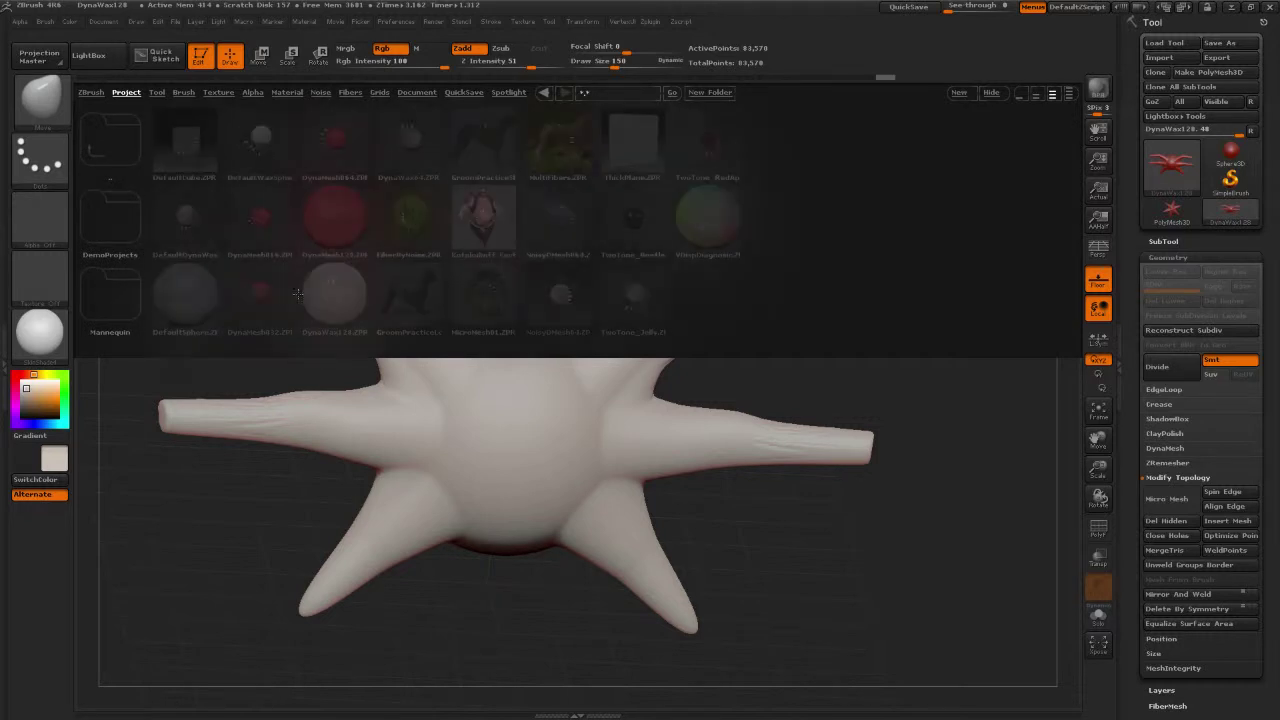
{"action": "double_click", "coordinate": [326, 298]}
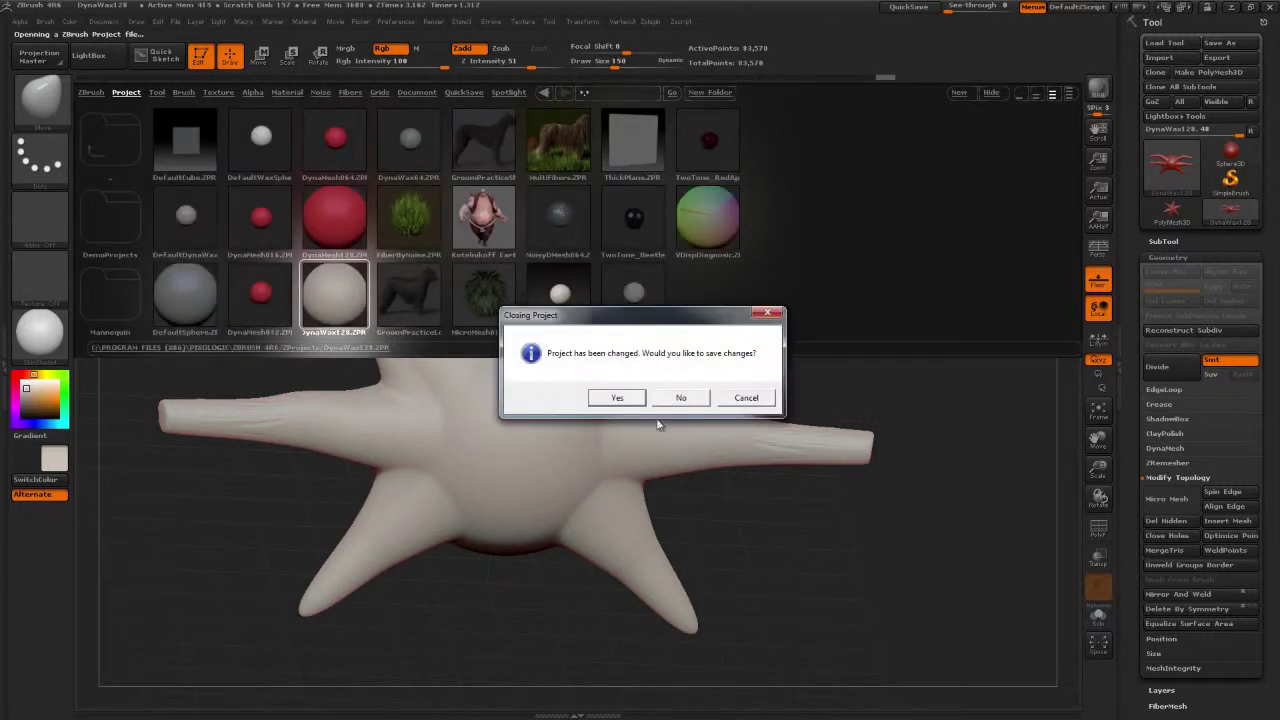
{"action": "left_click", "coordinate": [683, 399]}
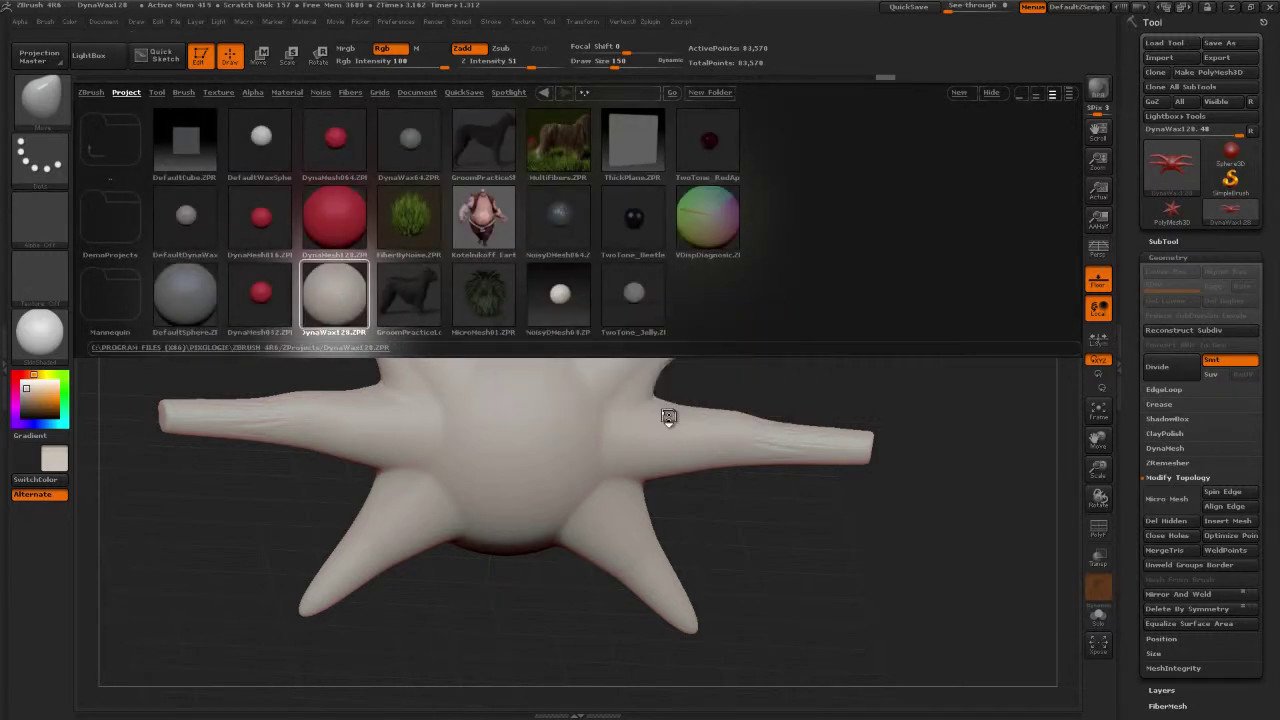
Step: Set the brush's draw size to 160
{"action": "left_click_drag", "start_coordinate": [775, 394], "coordinate": [820, 463]}
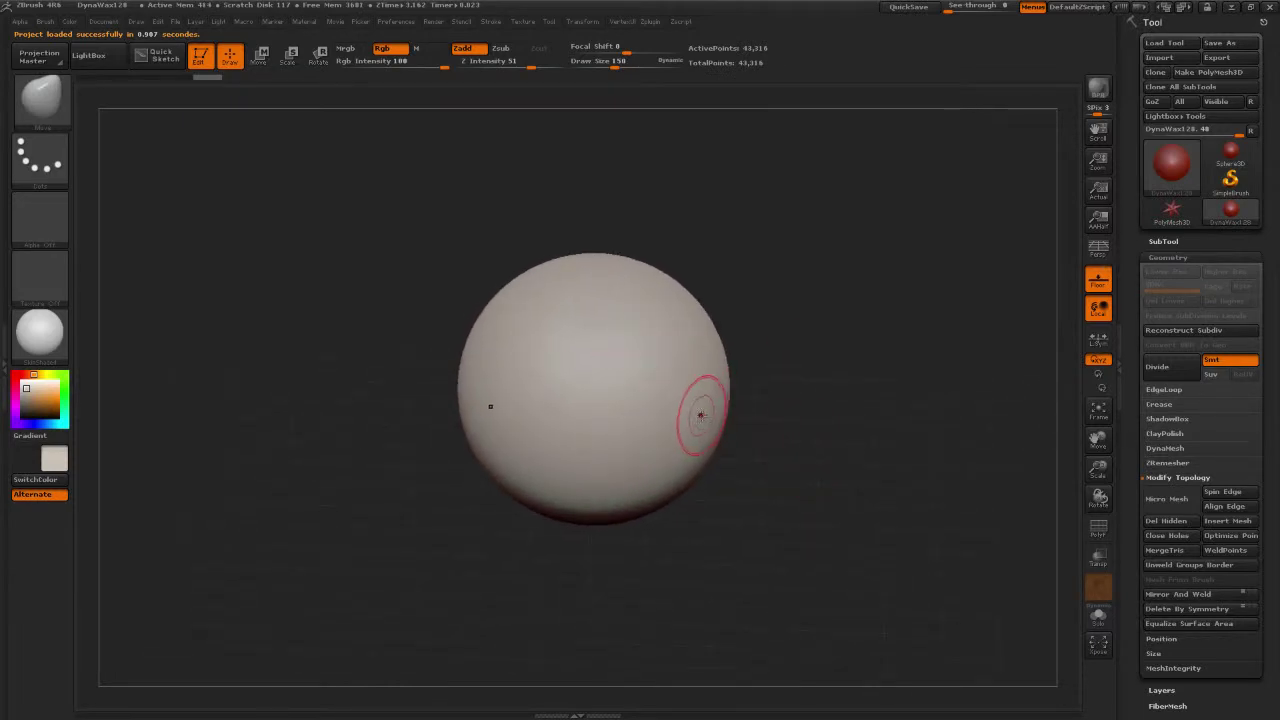
{"action": "key", "text": "s"}
{"action": "left_click_drag", "start_coordinate": [660, 405], "coordinate": [662, 405]}
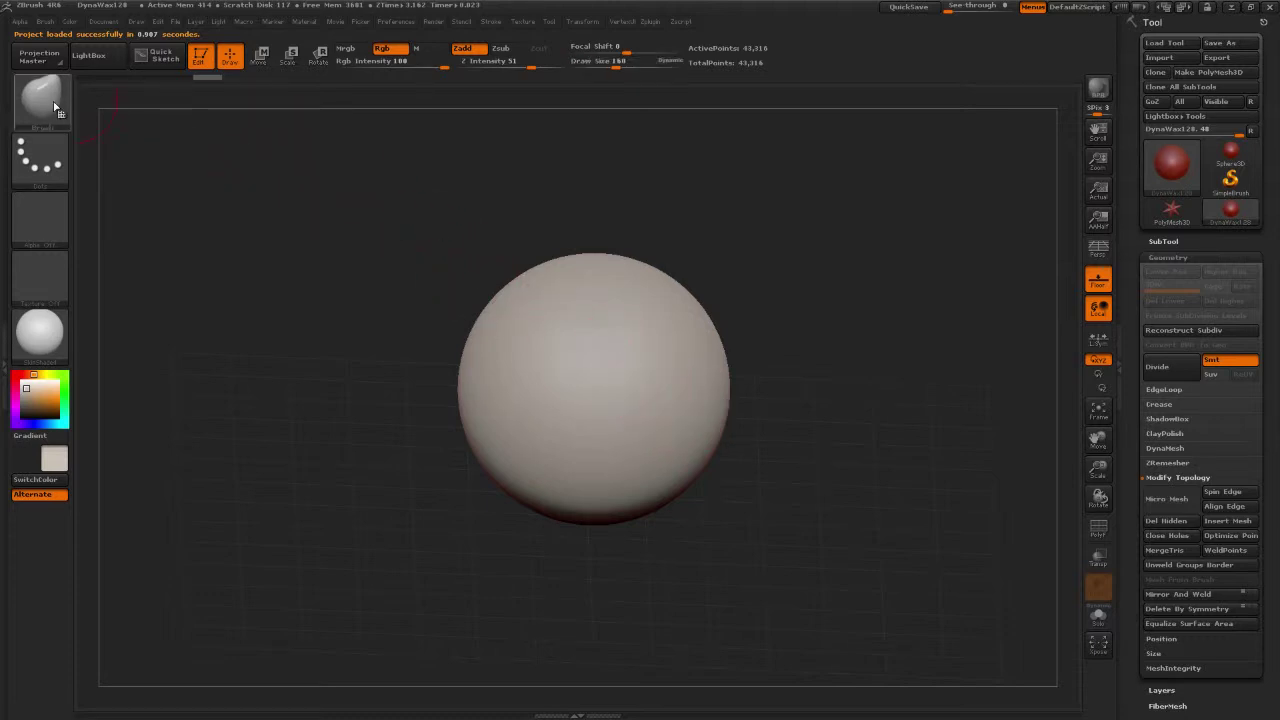
Step: Filter the brush library by the initial letters T and M, and select the Move brush
{"action": "left_click", "coordinate": [55, 107]}
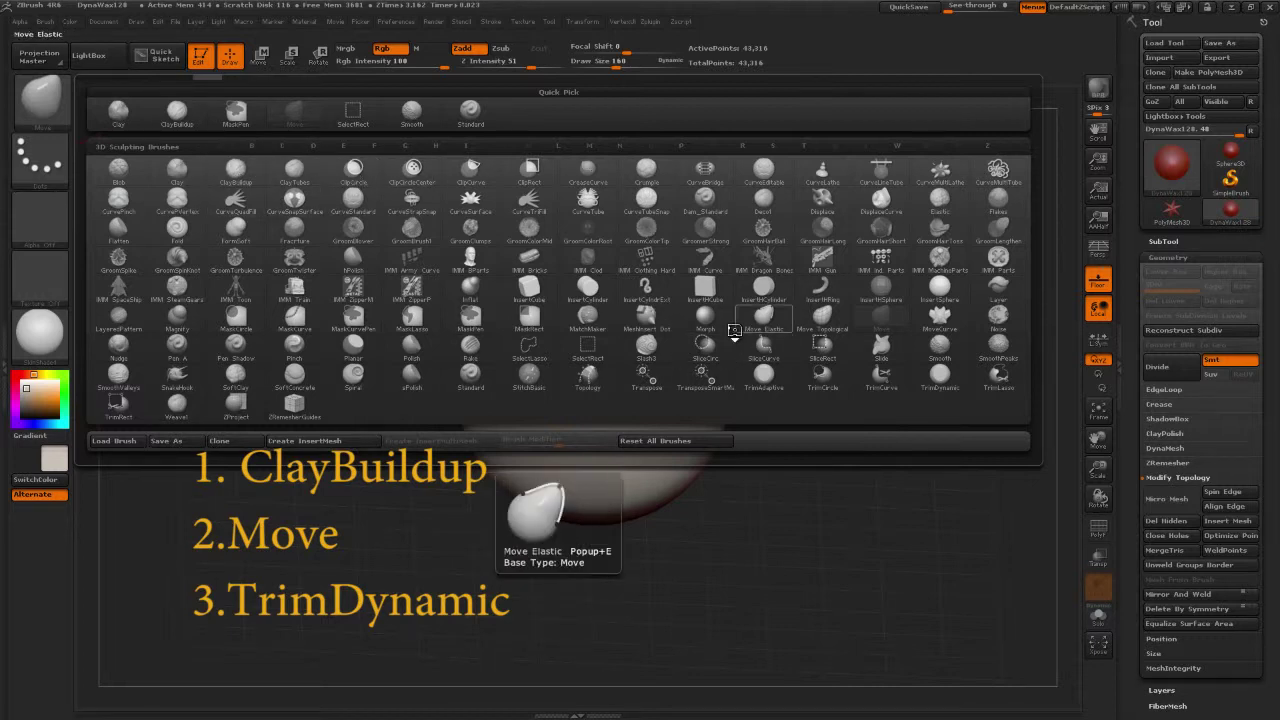
{"action": "key", "text": "t"}
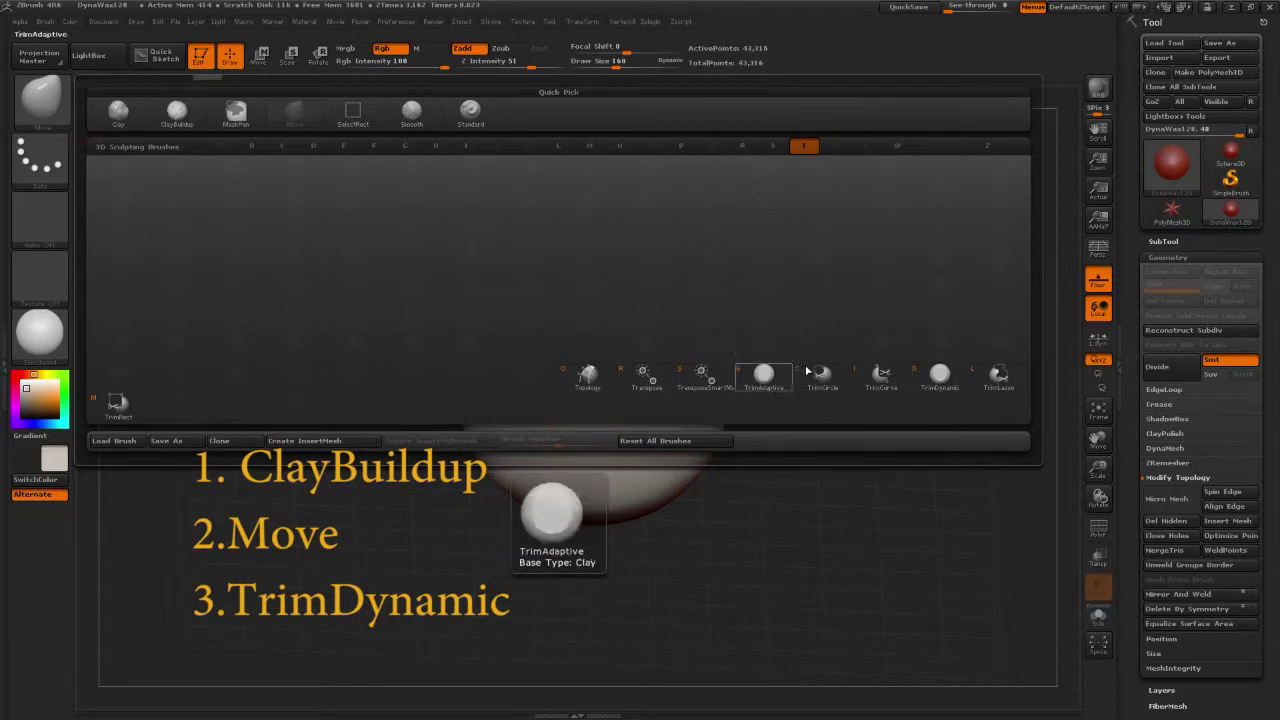
{"action": "key", "text": "b"}
{"action": "key", "text": "b"}
{"action": "key", "text": "b"}
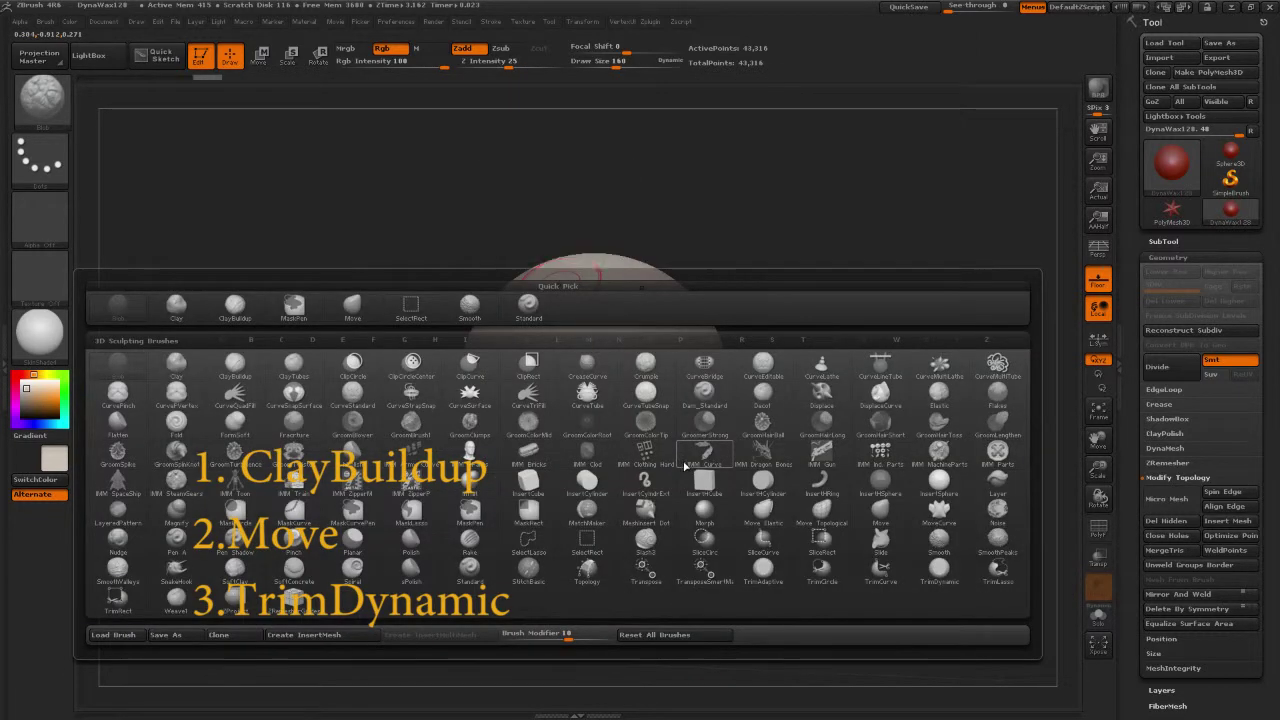
{"action": "key", "text": "m"}
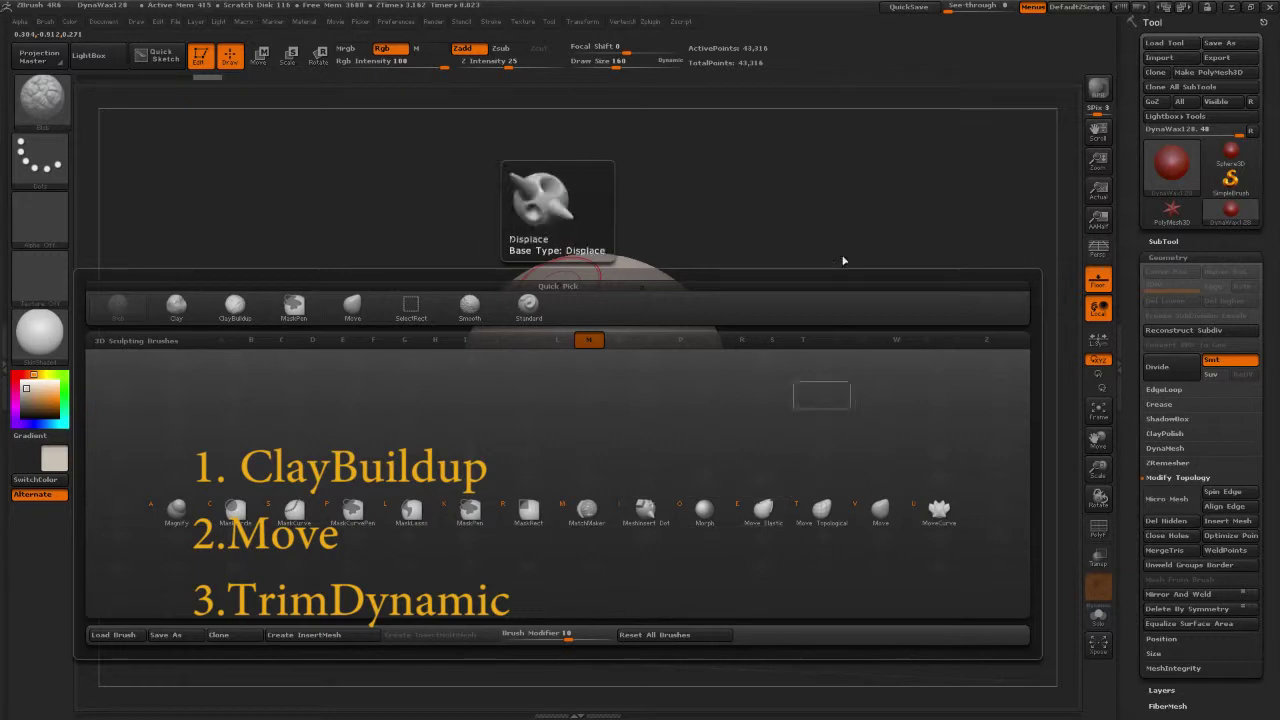
{"action": "left_click", "coordinate": [39, 101]}
{"action": "left_click", "coordinate": [353, 114]}
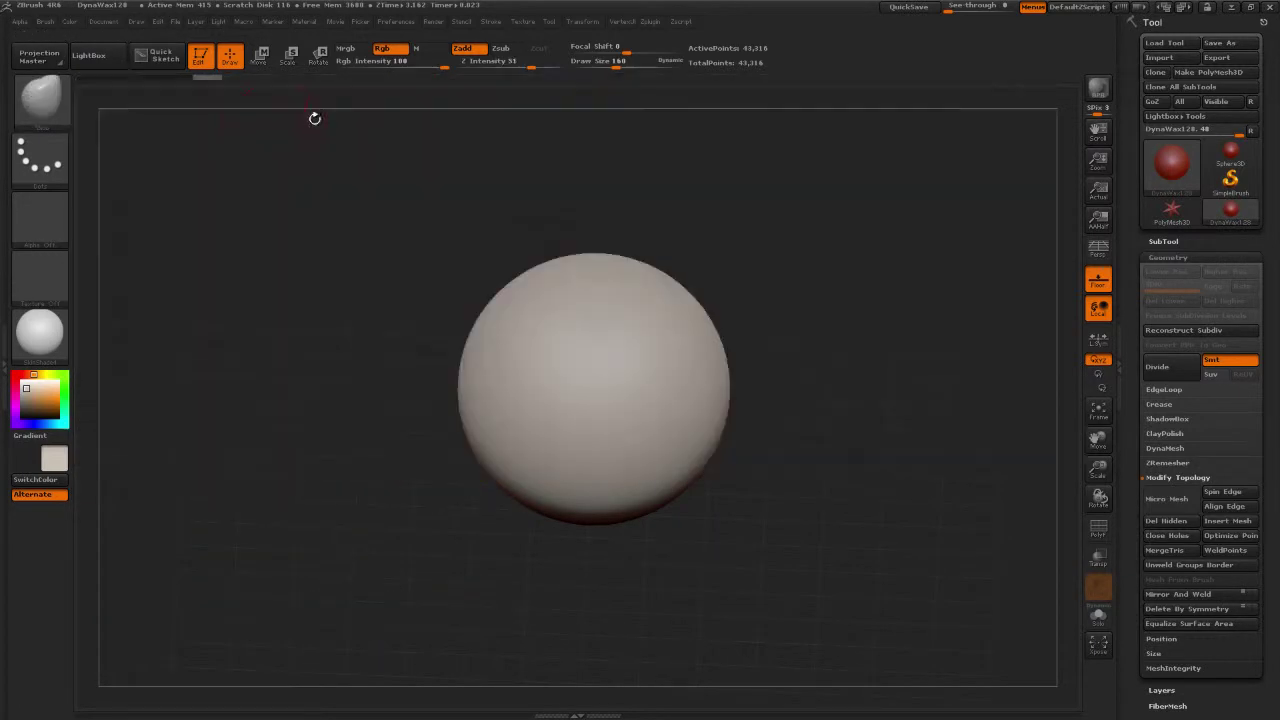
Step: Pick the TrimDynamic brush, and replace it with the ClayBuildup brush for sculpting the sphere
{"action": "left_click", "coordinate": [60, 98]}
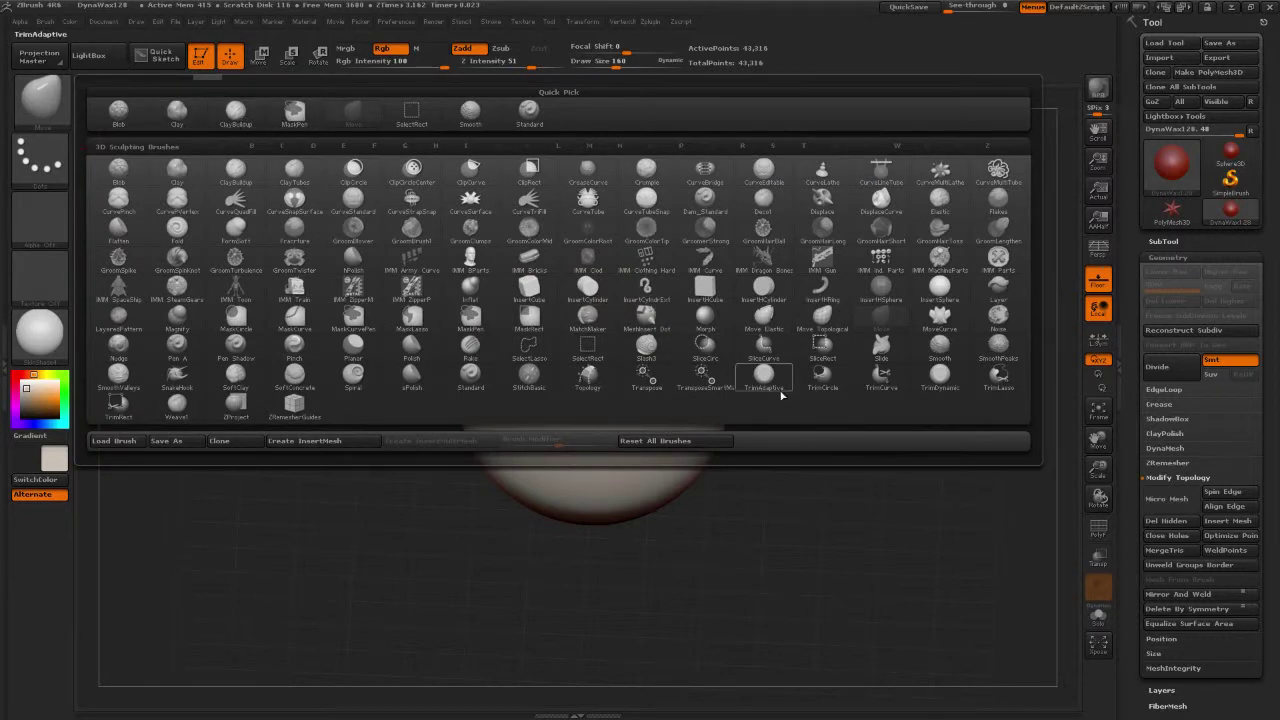
{"action": "left_click", "coordinate": [948, 385]}
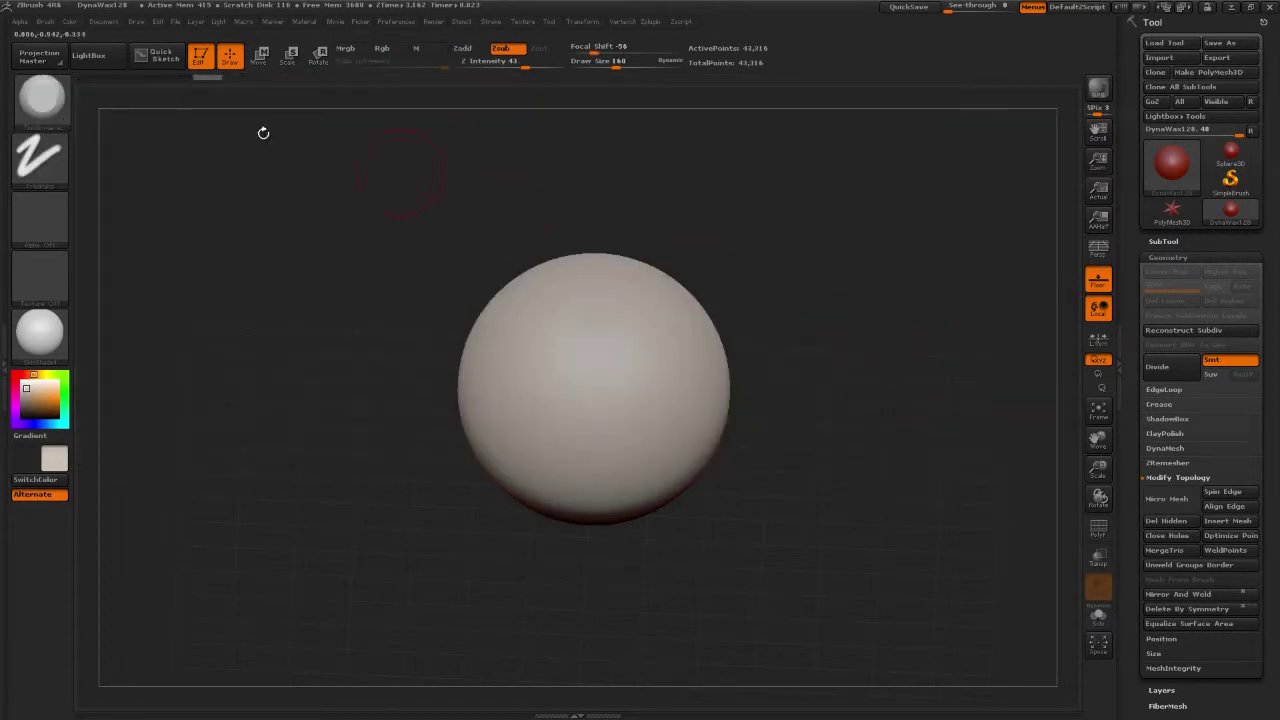
{"action": "key", "text": "b"}
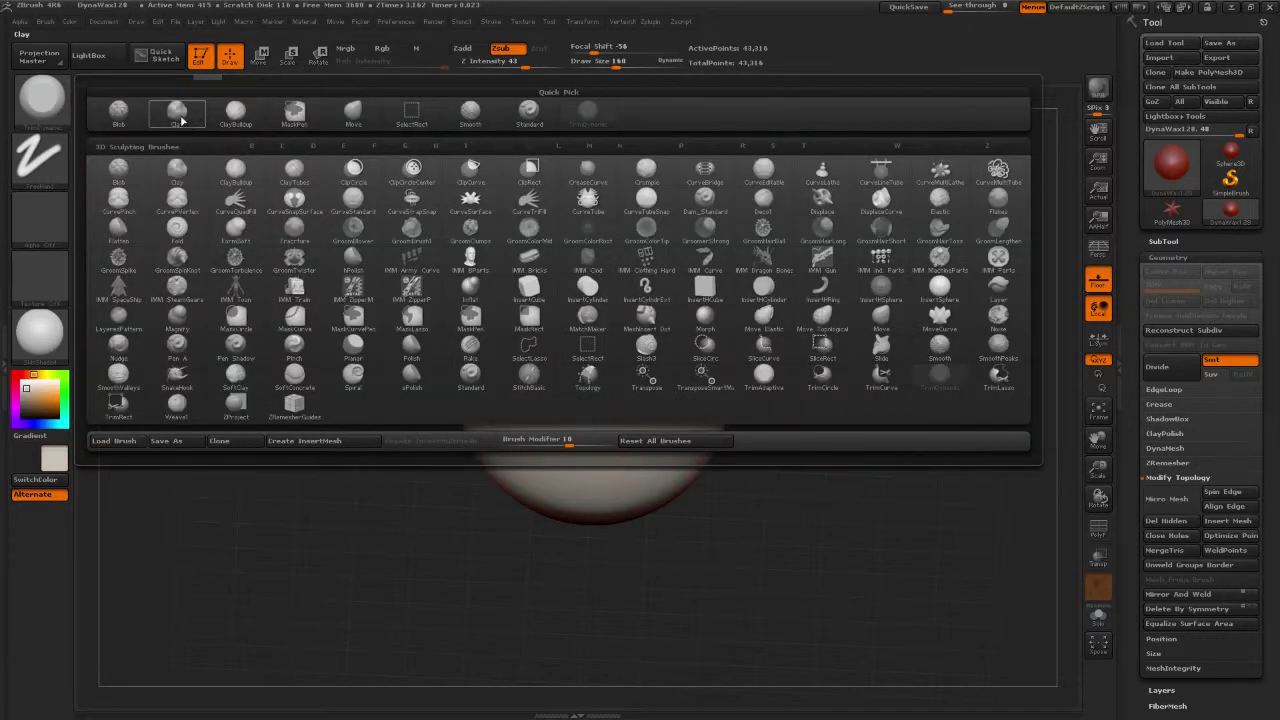
{"action": "left_click", "coordinate": [236, 111]}
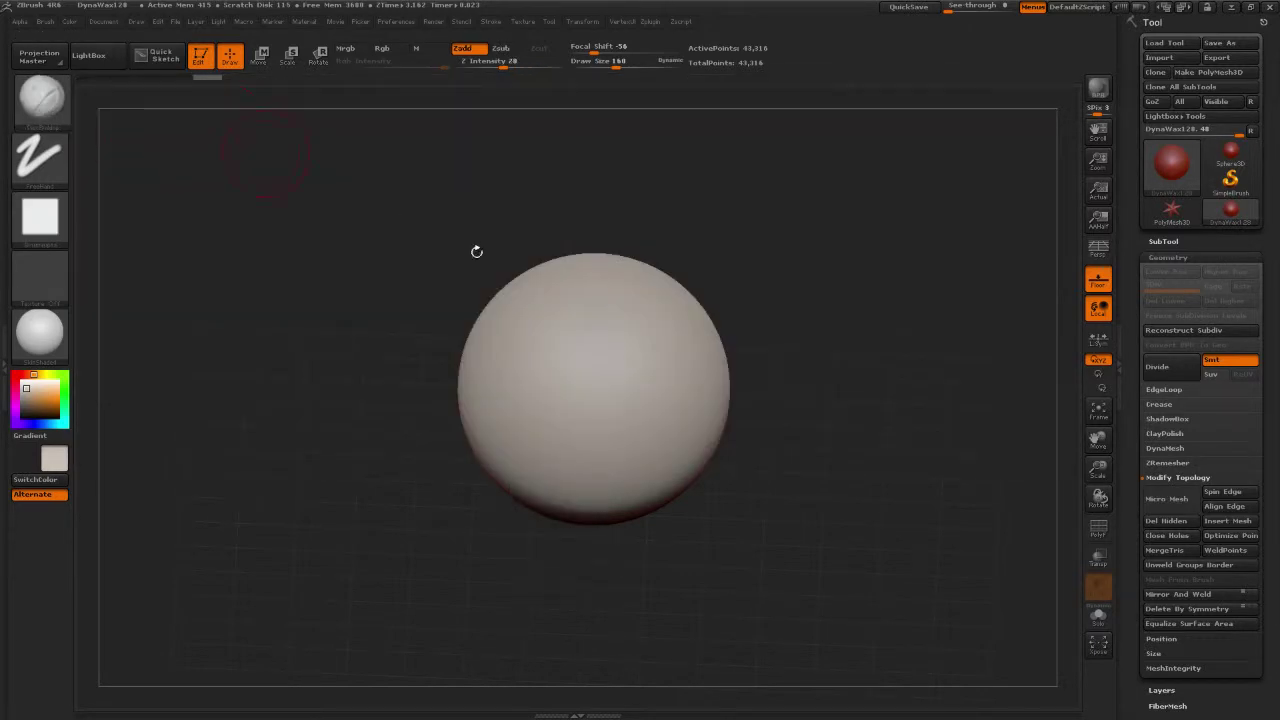
{"action": "left_click_drag", "start_coordinate": [844, 412], "coordinate": [866, 430], "text": "alt"}
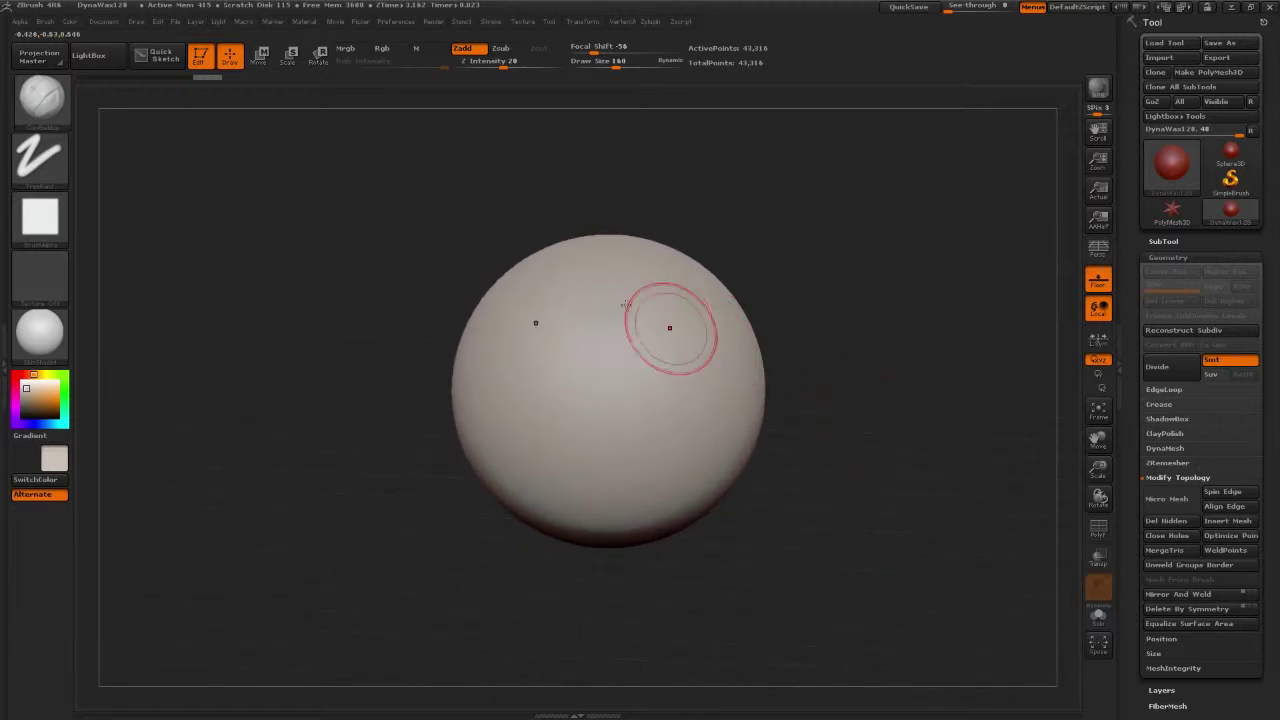
Step: Select the ClayBuildup brush again and set its draw size to 82
{"action": "left_click", "coordinate": [41, 99]}
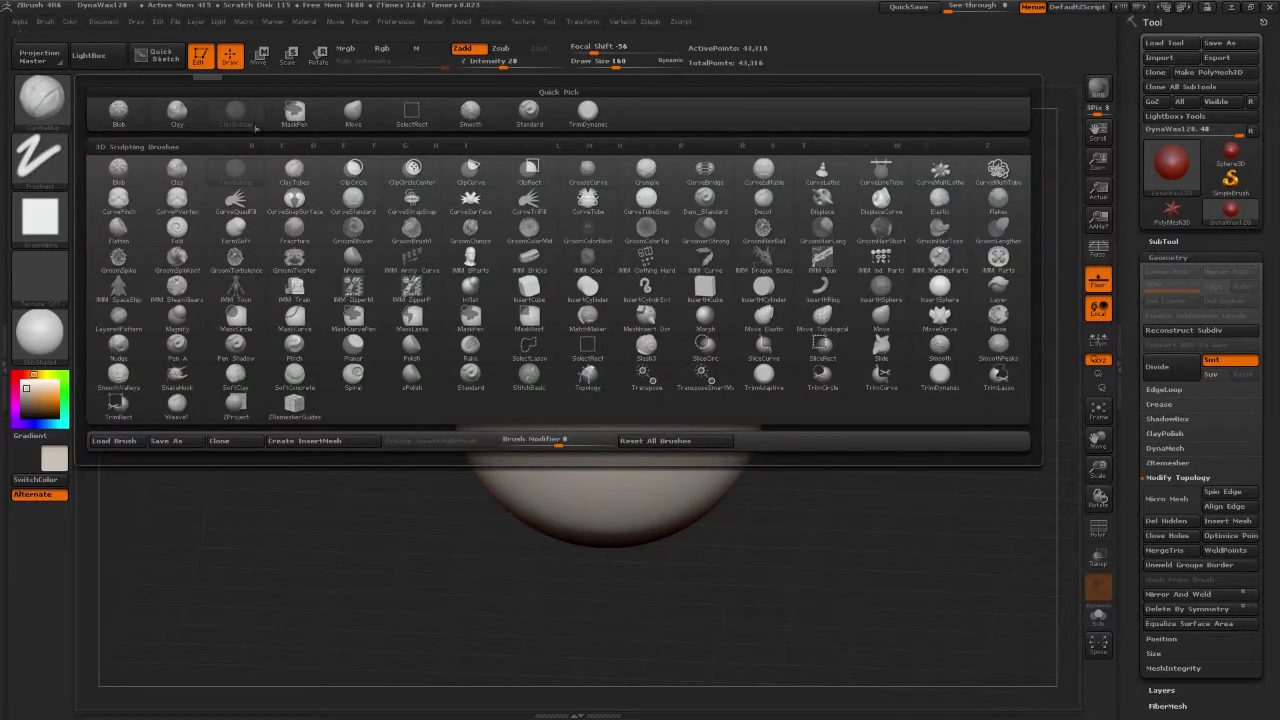
{"action": "left_click", "coordinate": [240, 168]}
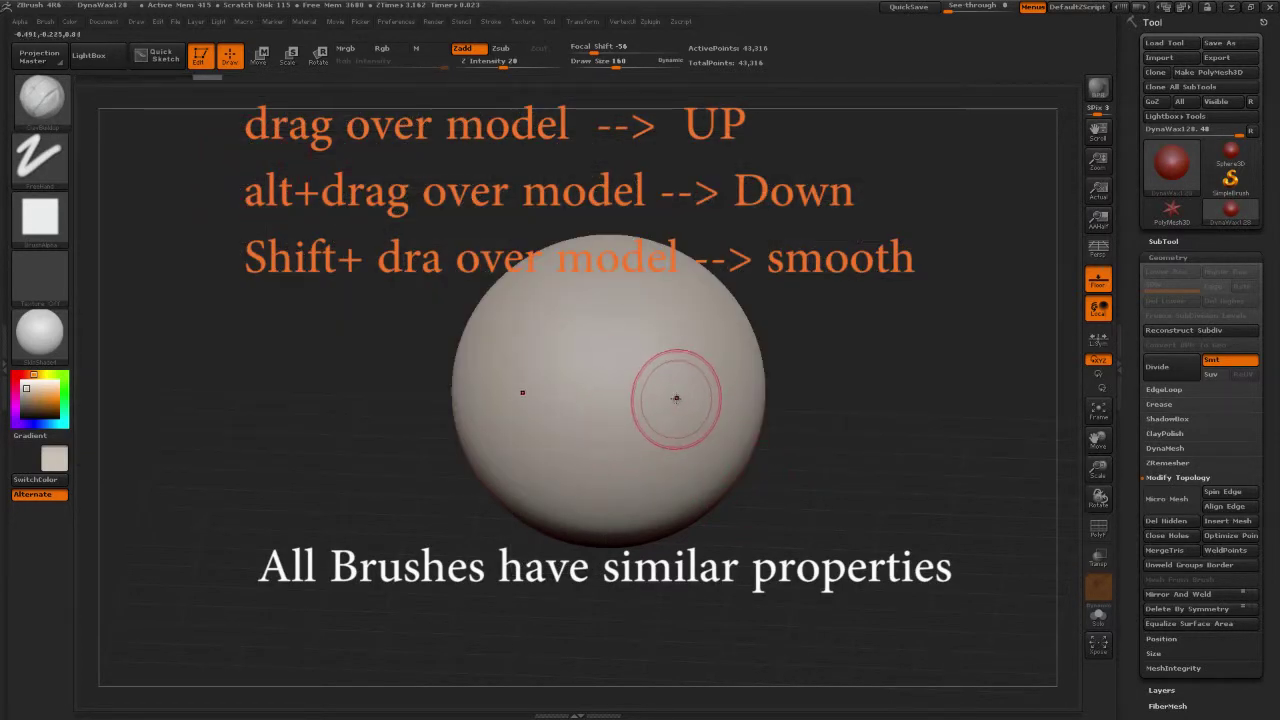
{"action": "key", "text": "s"}
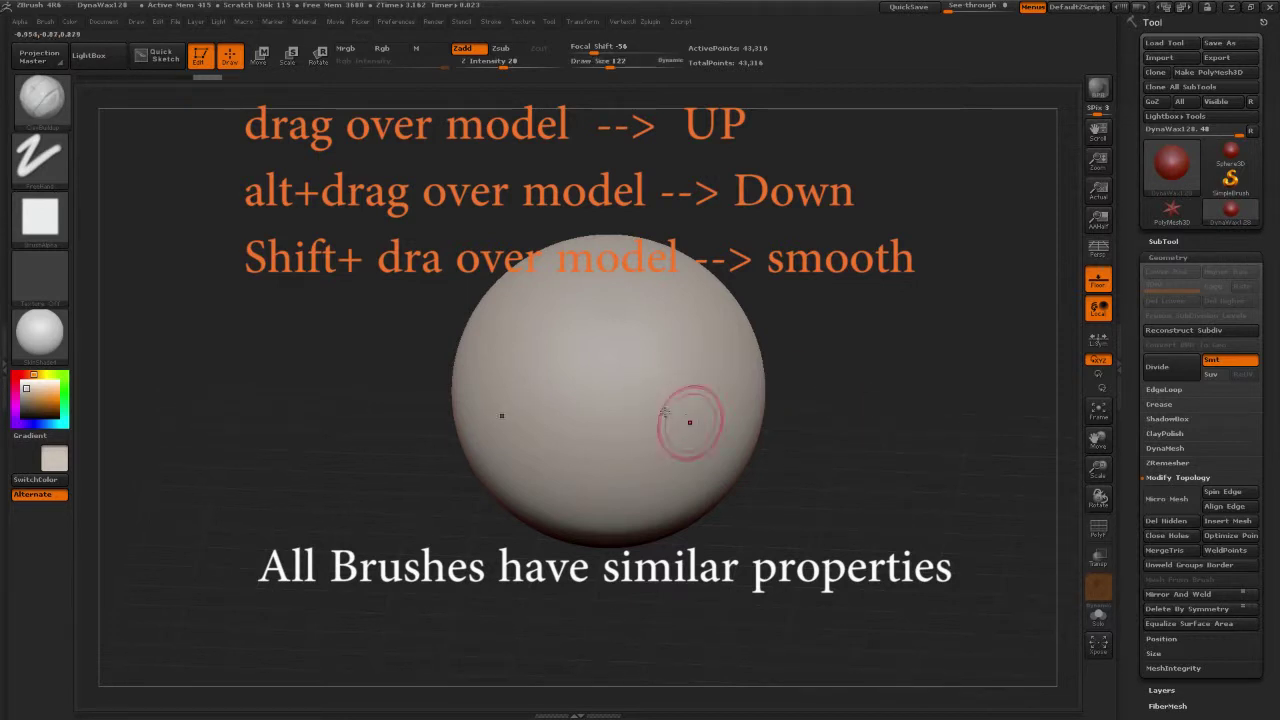
{"action": "key", "text": "s"}
{"action": "left_click_drag", "start_coordinate": [660, 412], "coordinate": [654, 414]}
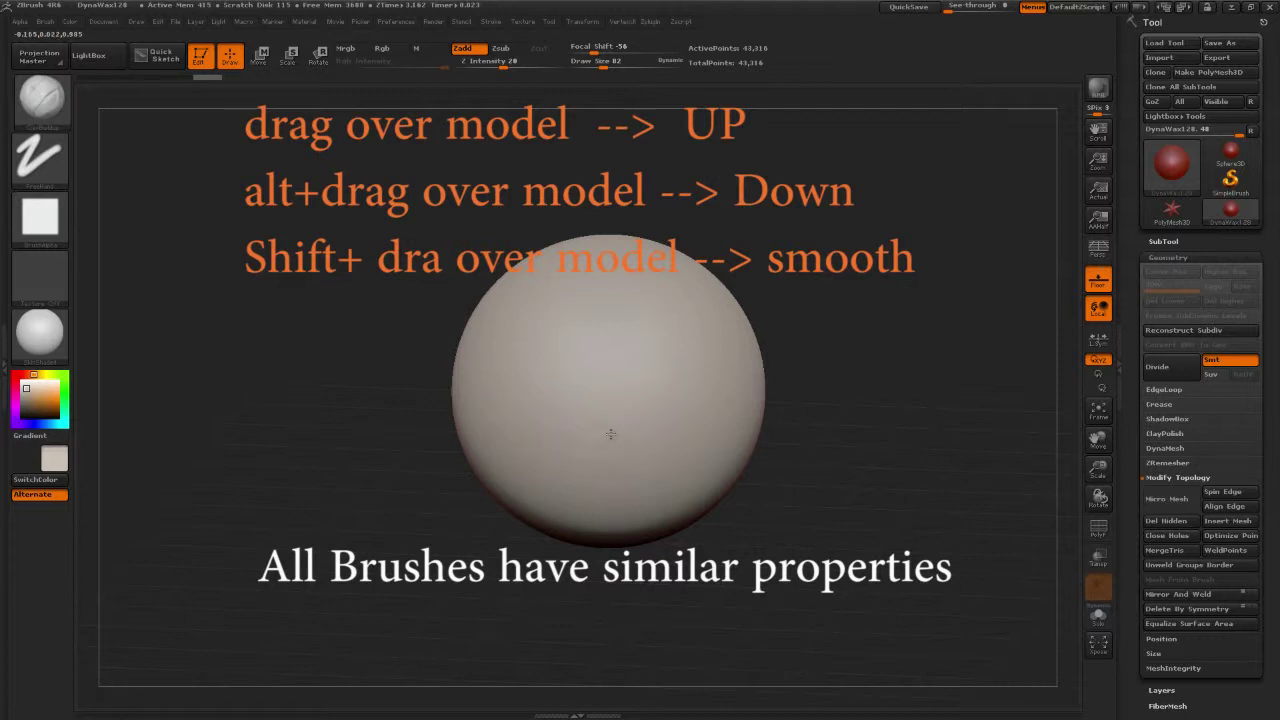
Step: Sculpt ClayBuildup strokes across the sphere at different Z Intensity values, ending with a value of 6
{"action": "left_click_drag", "start_coordinate": [743, 351], "coordinate": [748, 351]}
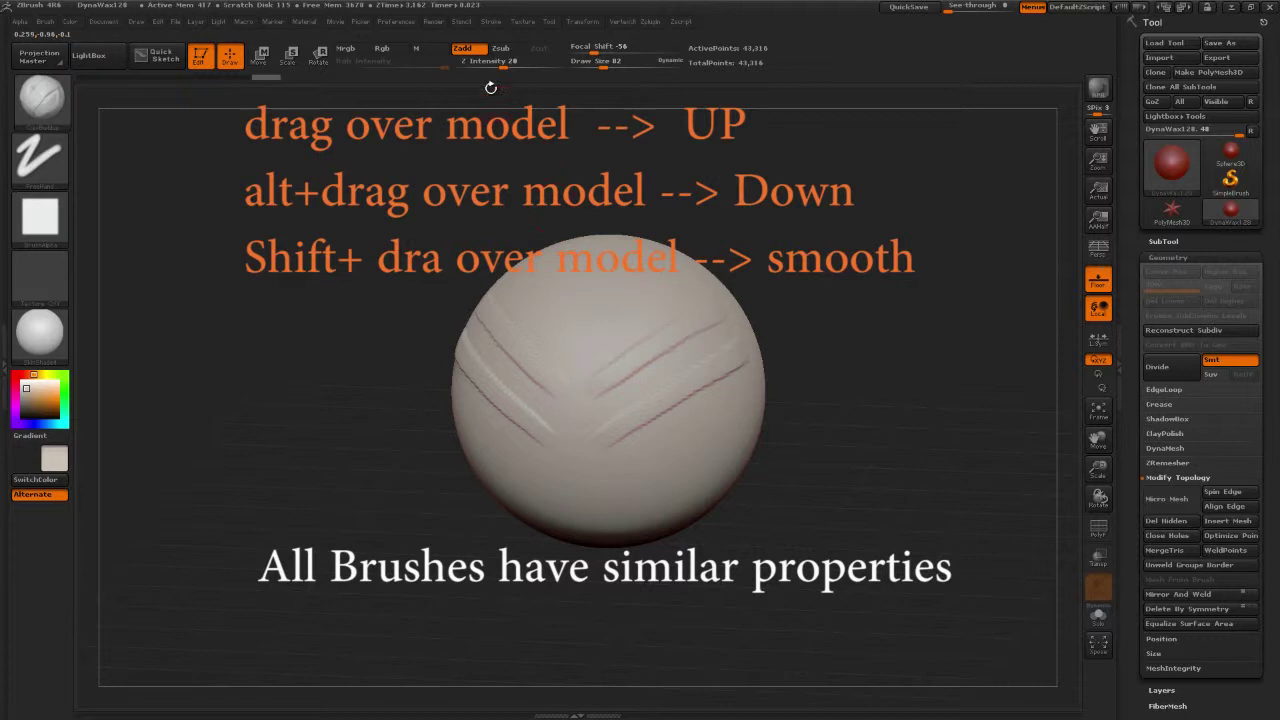
{"action": "left_click", "coordinate": [516, 67]}
{"action": "left_click_drag", "start_coordinate": [621, 483], "coordinate": [722, 442]}
{"action": "left_click", "coordinate": [481, 66]}
{"action": "mouse_move", "coordinate": [791, 262]}
{"action": "left_mouse_down"}
{"action": "mouse_move", "coordinate": [837, 303]}
{"action": "mouse_move", "coordinate": [820, 248]}
{"action": "mouse_move", "coordinate": [799, 255]}
{"action": "left_mouse_up"}
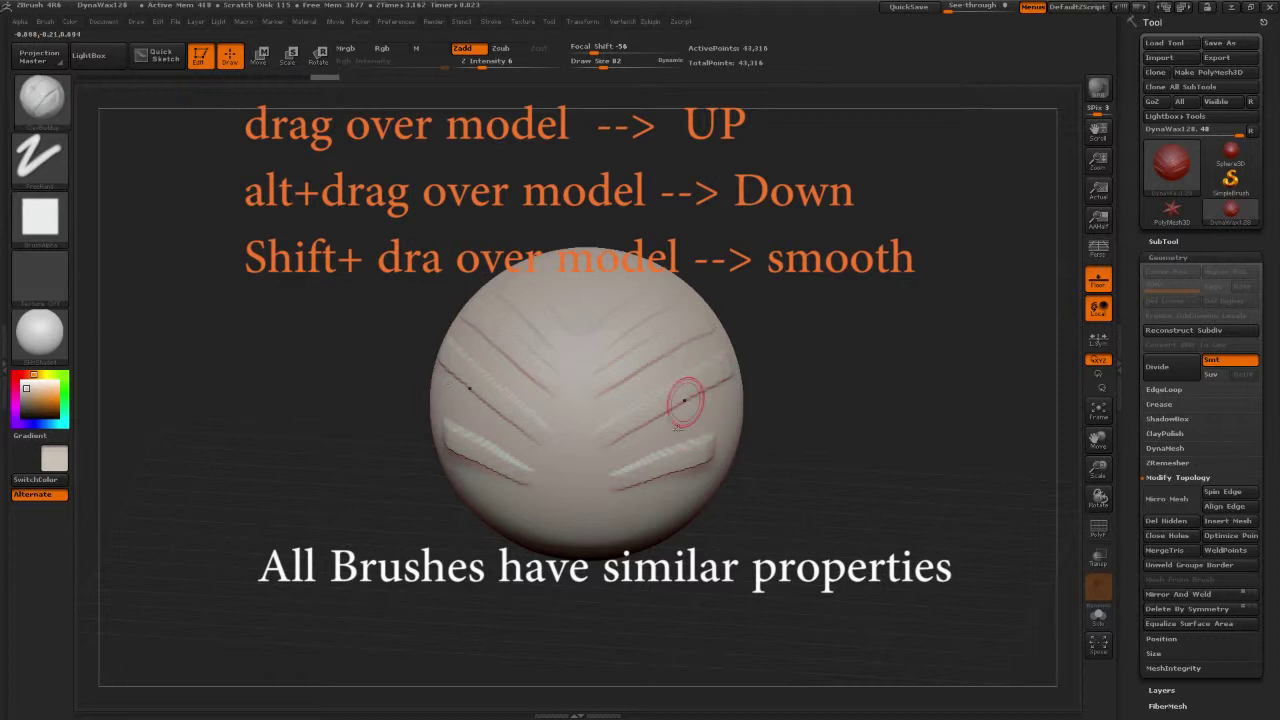
{"action": "left_click_drag", "start_coordinate": [784, 413], "coordinate": [762, 428]}
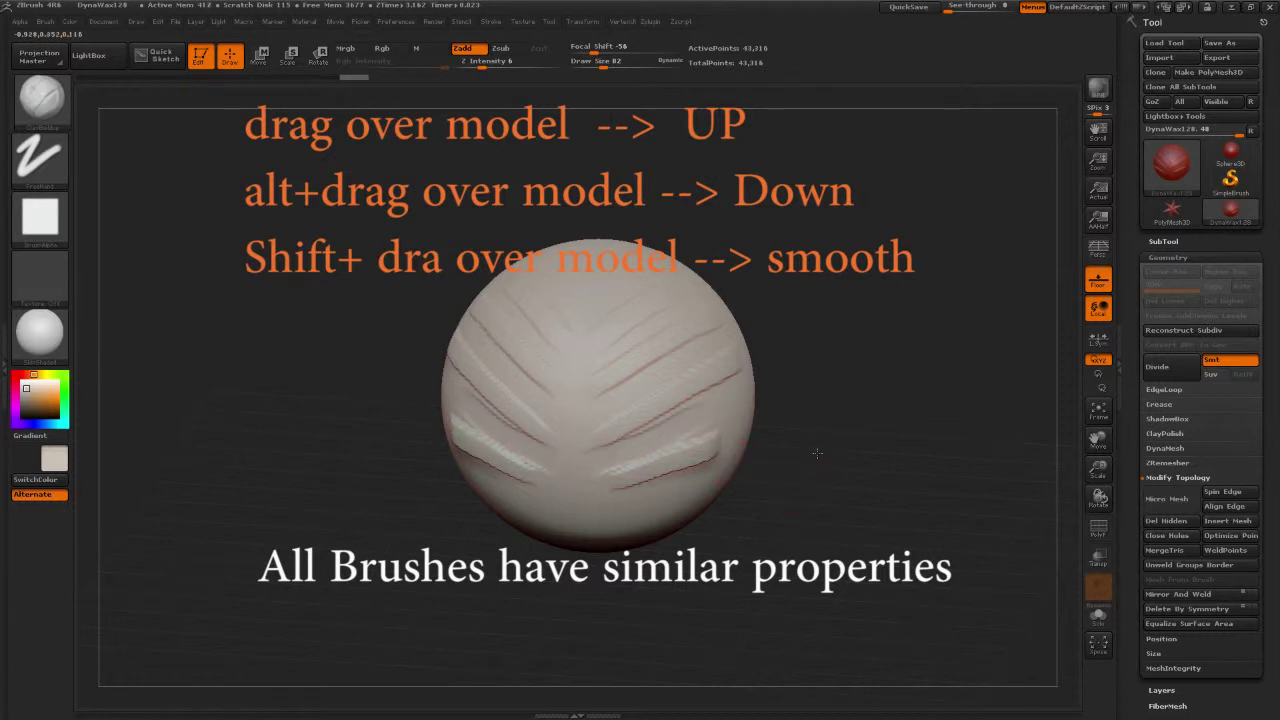
{"action": "left_click_drag", "start_coordinate": [817, 453], "coordinate": [792, 472]}
Step: Set the Z Intensity to 22 and add several more ClayBuildup strokes across the sphere's lower half
{"action": "left_click_drag", "start_coordinate": [490, 65], "coordinate": [506, 66]}
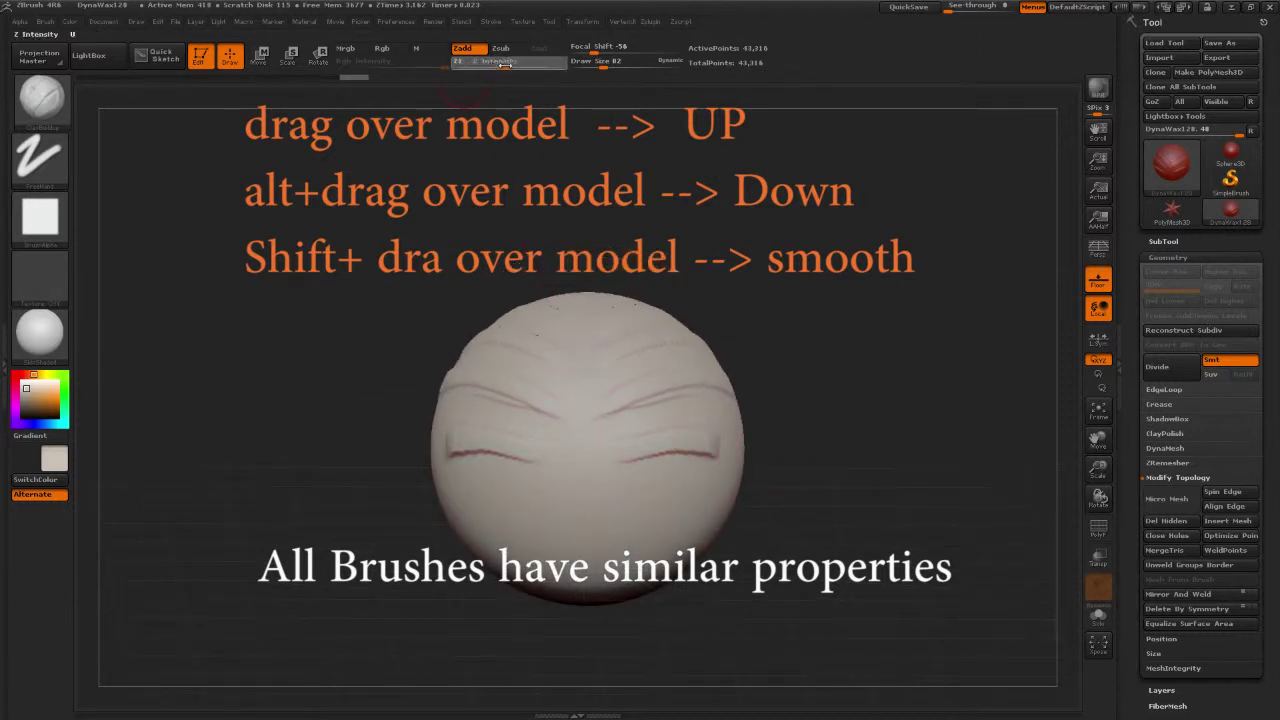
{"action": "left_click_drag", "start_coordinate": [806, 397], "coordinate": [840, 351], "text": "alt"}
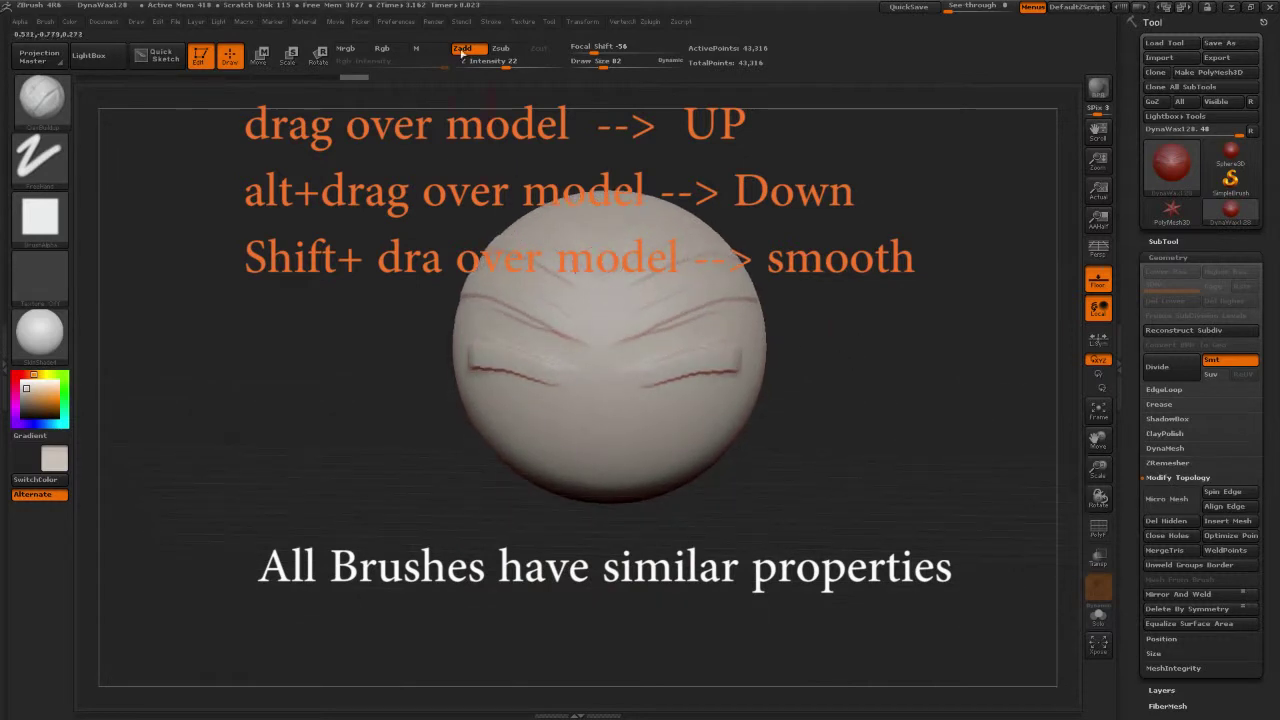
{"action": "left_click_drag", "start_coordinate": [703, 398], "coordinate": [617, 411]}
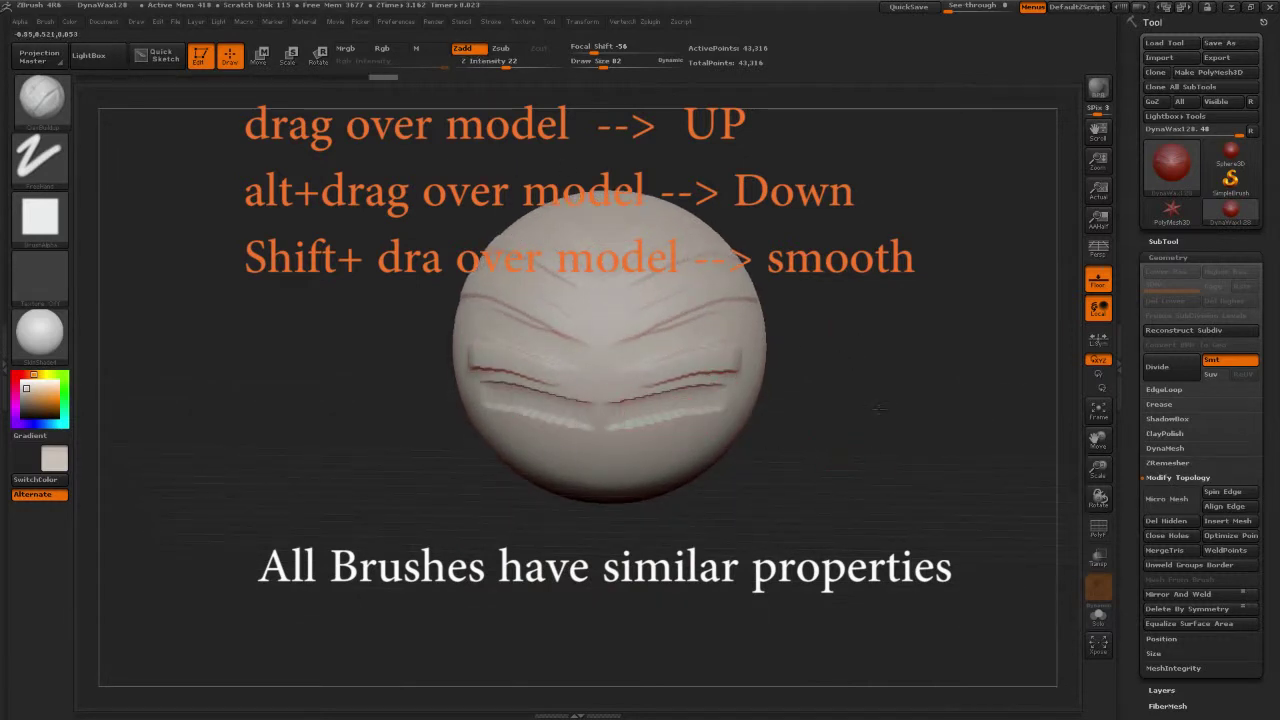
{"action": "left_click_drag", "start_coordinate": [878, 409], "coordinate": [876, 370]}
{"action": "left_click_drag", "start_coordinate": [715, 453], "coordinate": [610, 461]}
{"action": "left_click_drag", "start_coordinate": [786, 479], "coordinate": [624, 532]}
{"action": "mouse_move", "coordinate": [903, 443]}
{"action": "left_mouse_down"}
{"action": "mouse_move", "coordinate": [908, 496]}
{"action": "mouse_move", "coordinate": [857, 442]}
{"action": "left_mouse_up"}
Step: Smooth the strokes across the middle and upper part of the sphere with the Smooth brush
{"action": "left_click_drag", "start_coordinate": [720, 423], "coordinate": [713, 397], "text": "shift"}
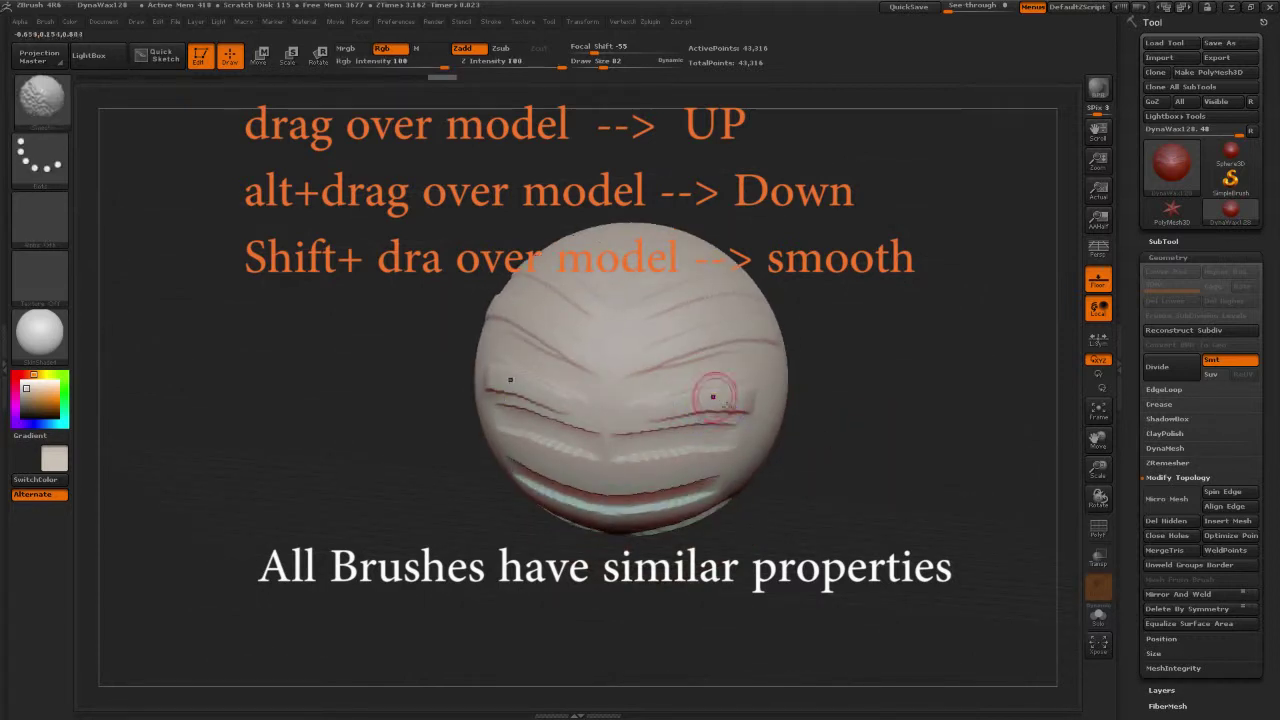
{"action": "key", "text": "shift"}
{"action": "key", "text": "shift"}
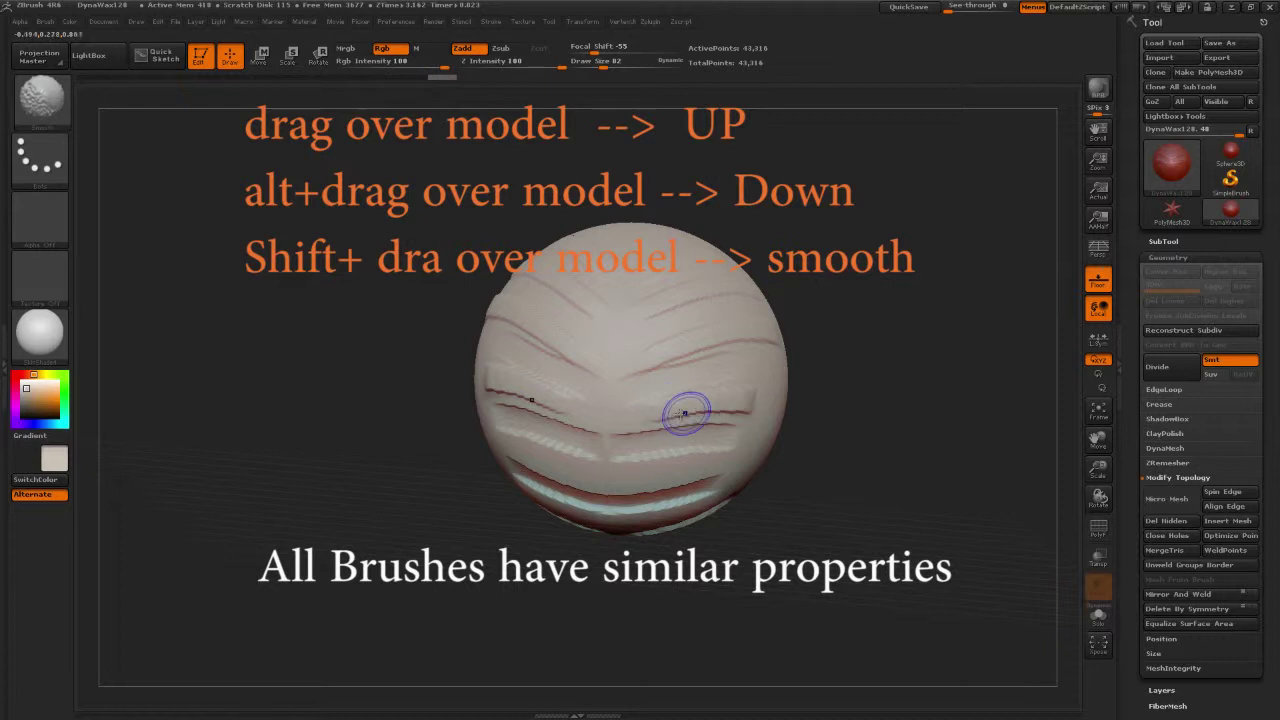
{"action": "left_click_drag", "start_coordinate": [719, 419], "coordinate": [636, 429], "text": "shift"}
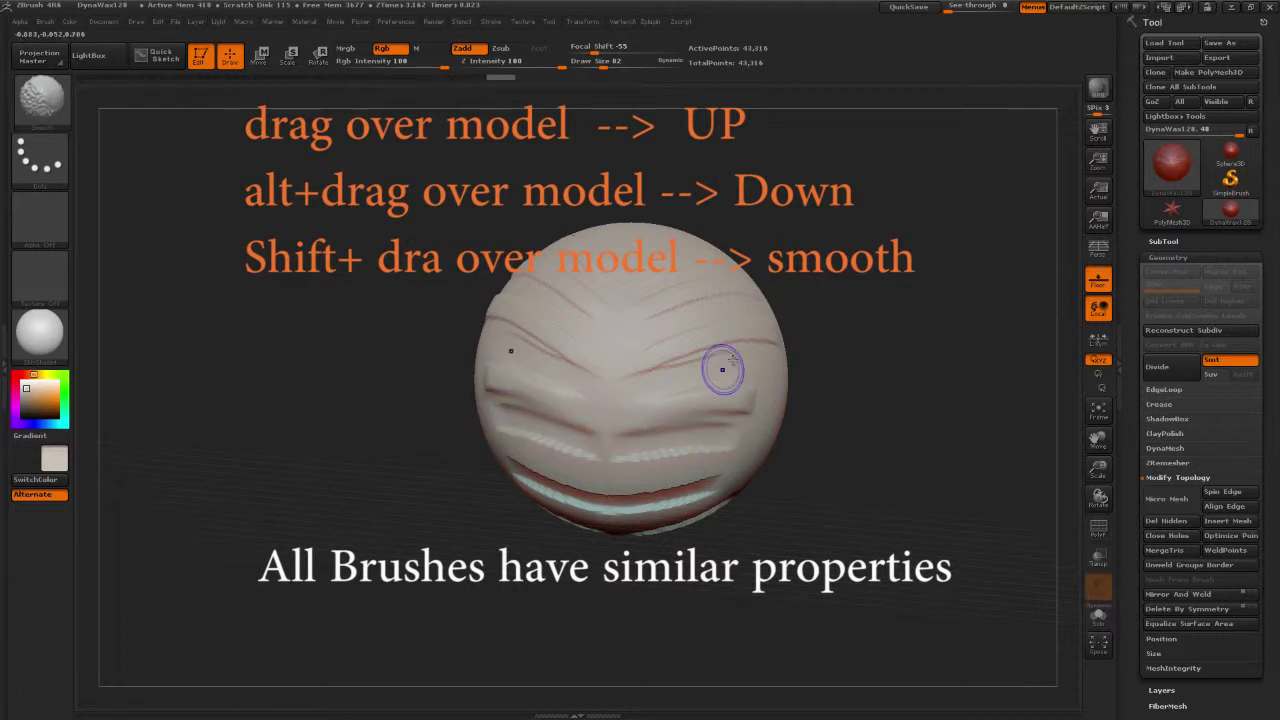
{"action": "left_click_drag", "start_coordinate": [656, 362], "coordinate": [645, 366], "text": "shift"}
{"action": "left_click_drag", "start_coordinate": [840, 350], "coordinate": [806, 354]}
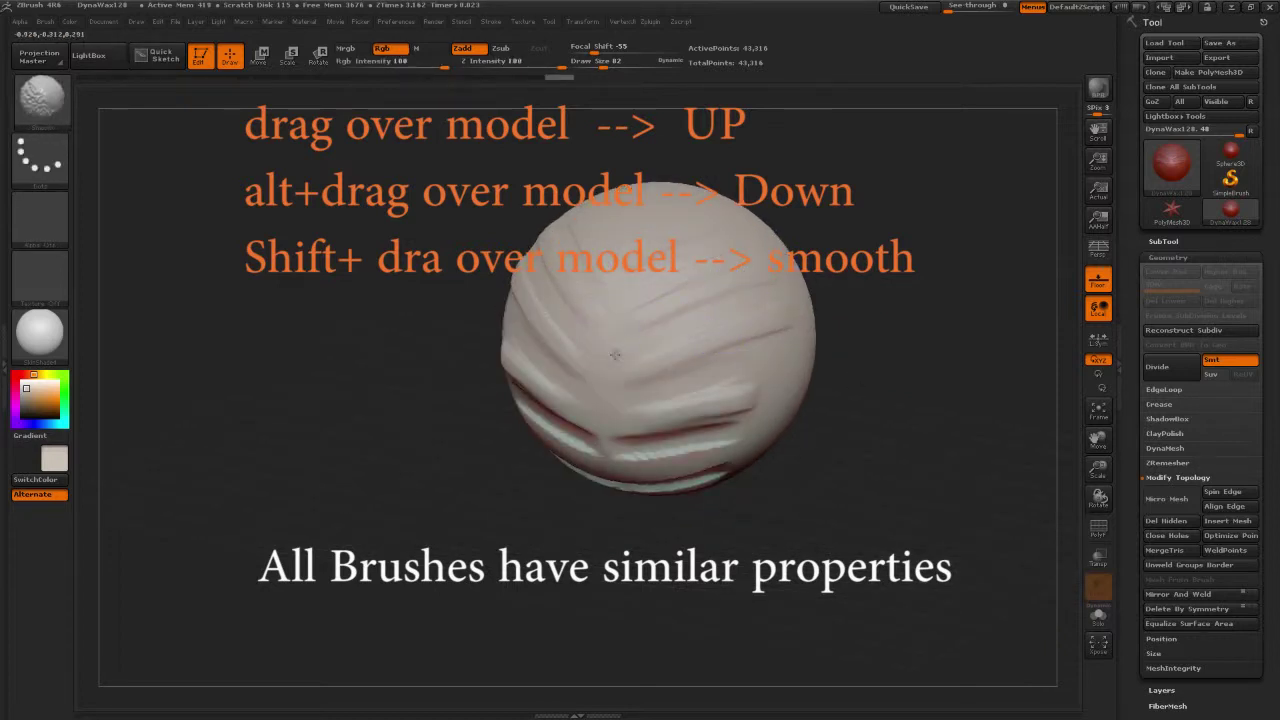
{"action": "left_click_drag", "start_coordinate": [636, 354], "coordinate": [560, 328], "text": "shift"}
Step: Build up another ridge across the front of the sphere with ClayBuildup and smooth the lower strokes
{"action": "left_click", "coordinate": [37, 113]}
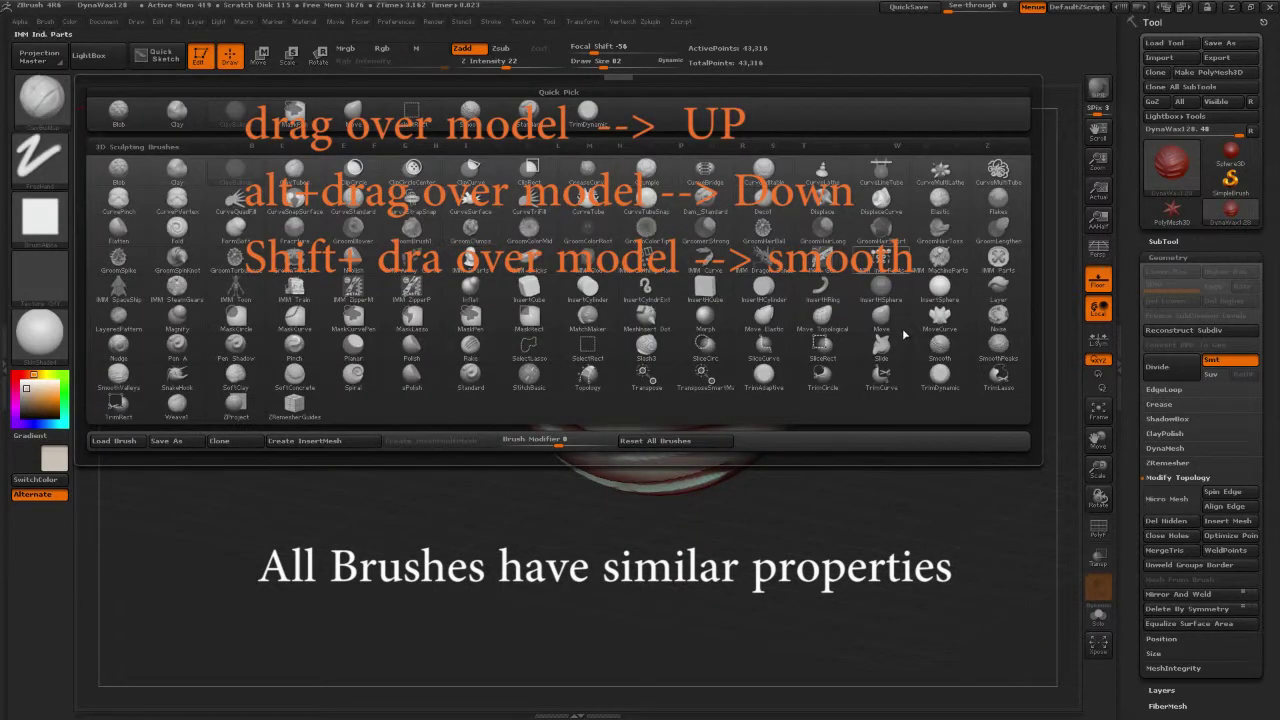
{"action": "left_click", "coordinate": [845, 326]}
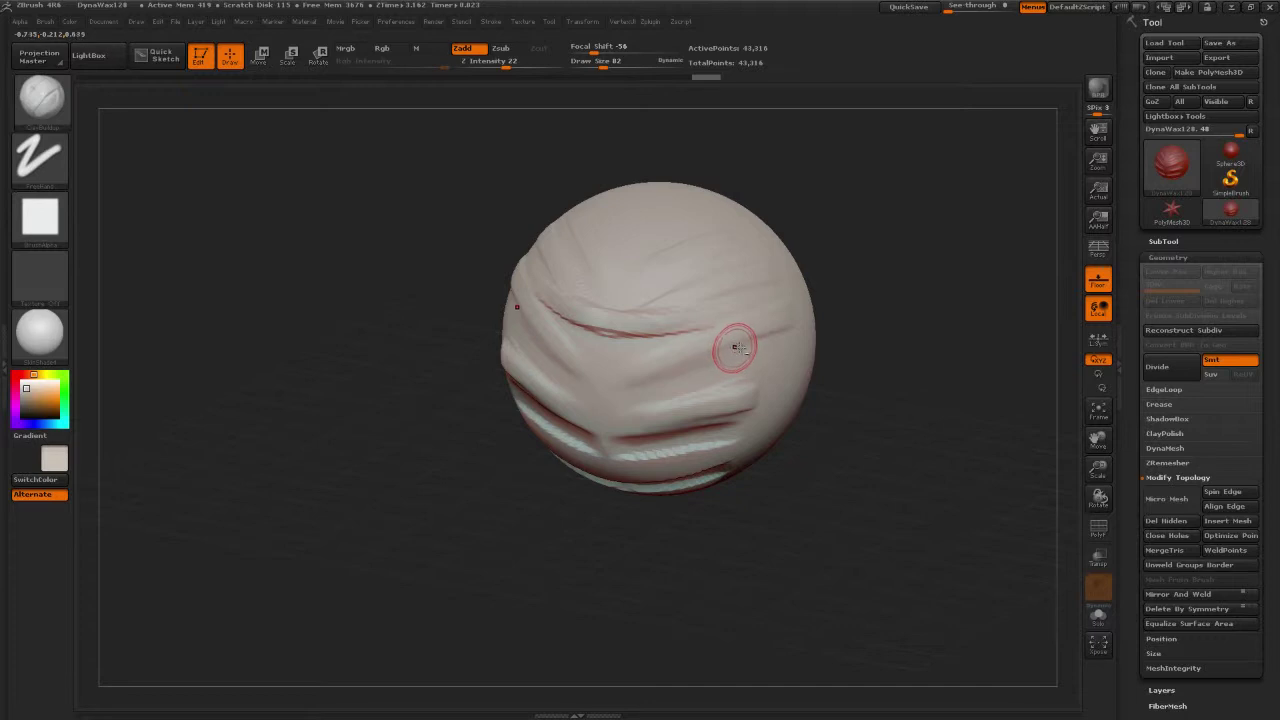
{"action": "mouse_move", "coordinate": [709, 345]}
{"action": "left_mouse_down"}
{"action": "mouse_move", "coordinate": [610, 343]}
{"action": "mouse_move", "coordinate": [795, 326]}
{"action": "mouse_move", "coordinate": [660, 363]}
{"action": "mouse_move", "coordinate": [535, 340]}
{"action": "mouse_move", "coordinate": [685, 334]}
{"action": "left_mouse_up"}
{"action": "mouse_move", "coordinate": [886, 391]}
{"action": "left_mouse_down"}
{"action": "mouse_move", "coordinate": [774, 383]}
{"action": "mouse_move", "coordinate": [633, 422]}
{"action": "left_mouse_up"}
{"action": "mouse_move", "coordinate": [669, 503]}
{"action": "left_mouse_down", "text": "shift"}
{"action": "mouse_move", "coordinate": [545, 500]}
{"action": "mouse_move", "coordinate": [498, 465]}
{"action": "left_mouse_up", "text": "shift"}
{"action": "mouse_move", "coordinate": [826, 491]}
{"action": "left_mouse_down"}
{"action": "mouse_move", "coordinate": [608, 496]}
{"action": "mouse_move", "coordinate": [658, 492]}
{"action": "left_mouse_up"}
{"action": "mouse_move", "coordinate": [822, 382]}
{"action": "left_mouse_down"}
{"action": "mouse_move", "coordinate": [931, 386]}
{"action": "mouse_move", "coordinate": [890, 399]}
{"action": "mouse_move", "coordinate": [867, 365]}
{"action": "left_mouse_up"}
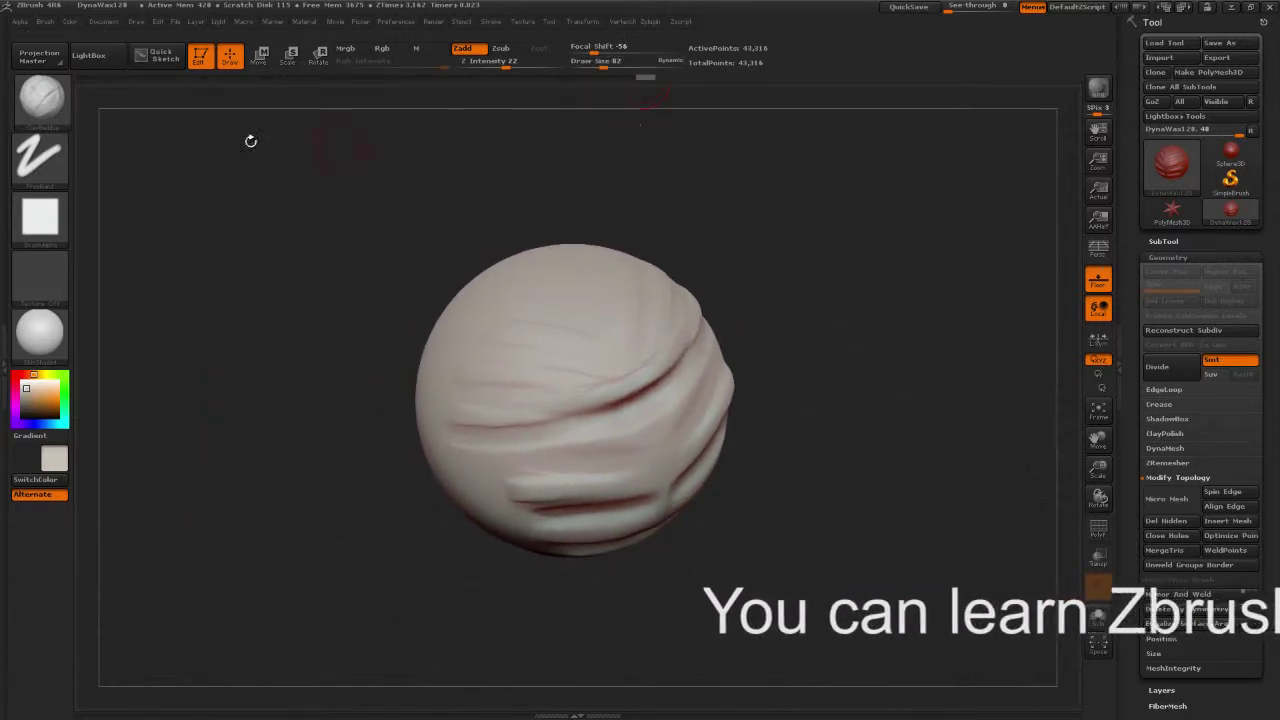
Step: Rewind the undo history to the plain sphere and set the ClayBuildup draw size to 105
{"action": "left_click_drag", "start_coordinate": [648, 79], "coordinate": [88, 86]}
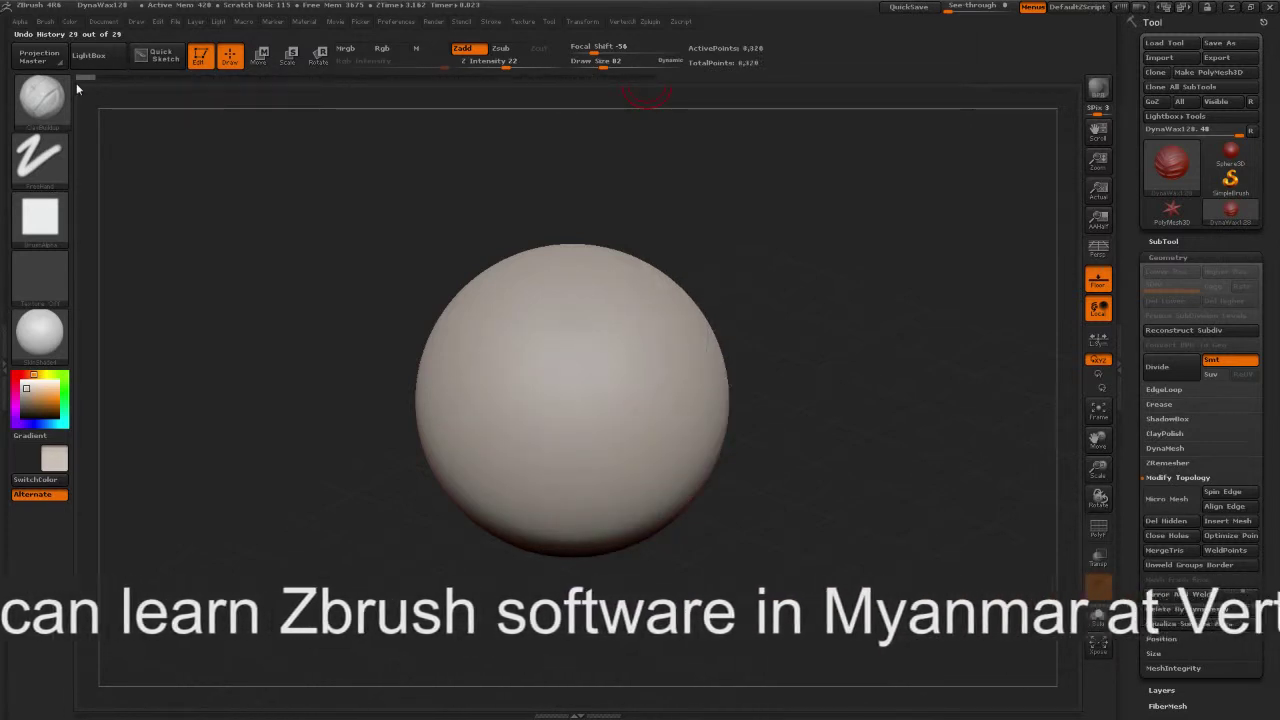
{"action": "left_click_drag", "start_coordinate": [820, 446], "coordinate": [752, 440]}
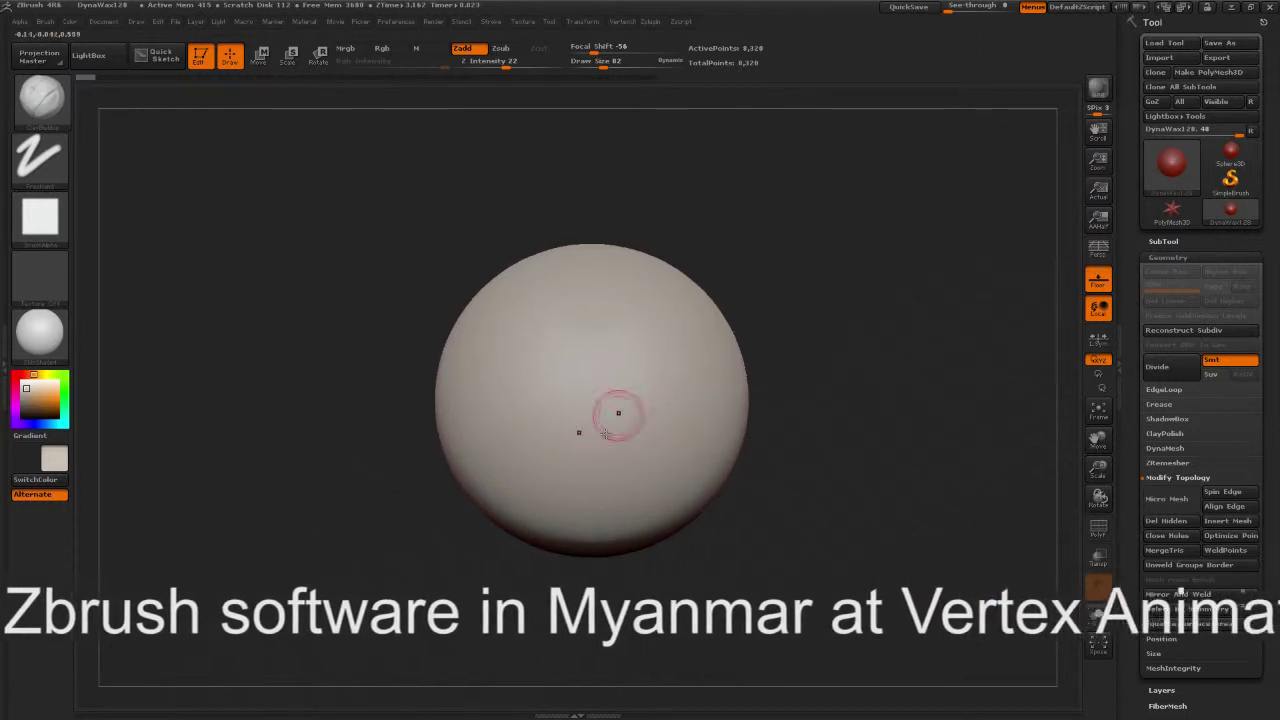
{"action": "key", "text": "s"}
{"action": "left_click_drag", "start_coordinate": [509, 443], "coordinate": [514, 443]}
{"action": "left_click_drag", "start_coordinate": [812, 402], "coordinate": [758, 412]}
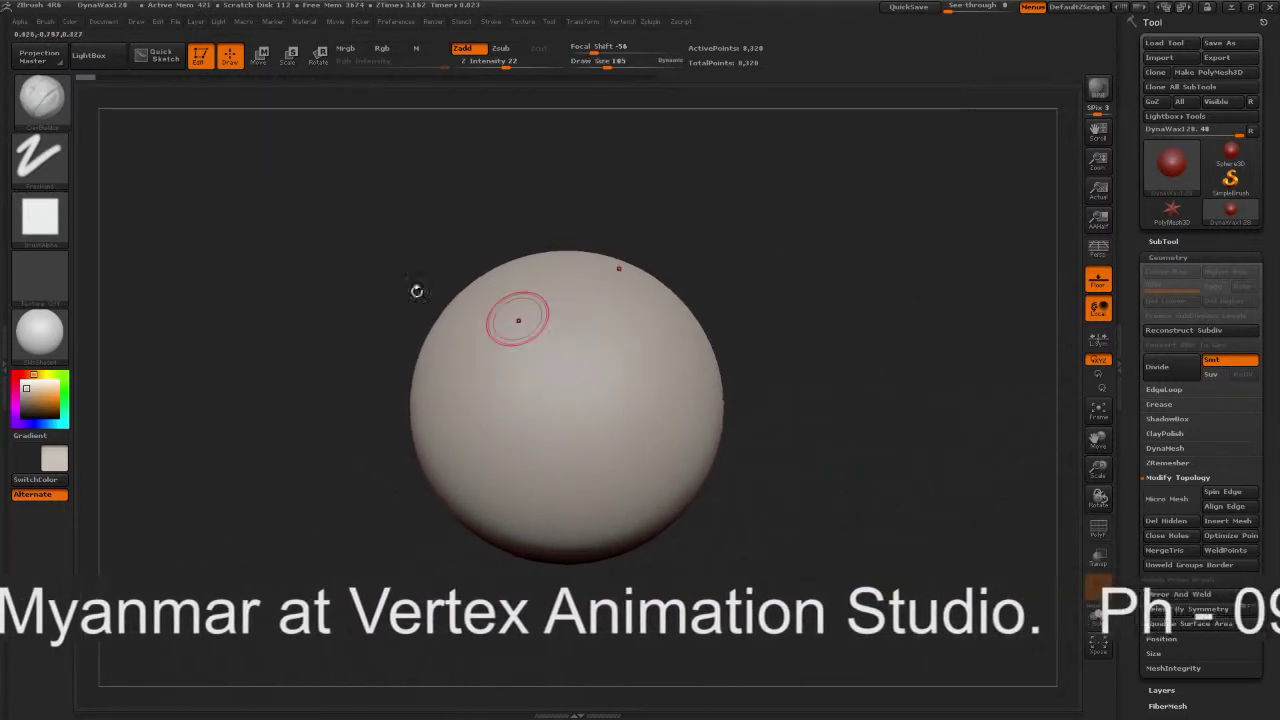
Step: Switch to the Move brush at draw size 325 and pull a lobe out of the sphere's lower edge
{"action": "left_click", "coordinate": [55, 104]}
{"action": "left_click", "coordinate": [356, 114]}
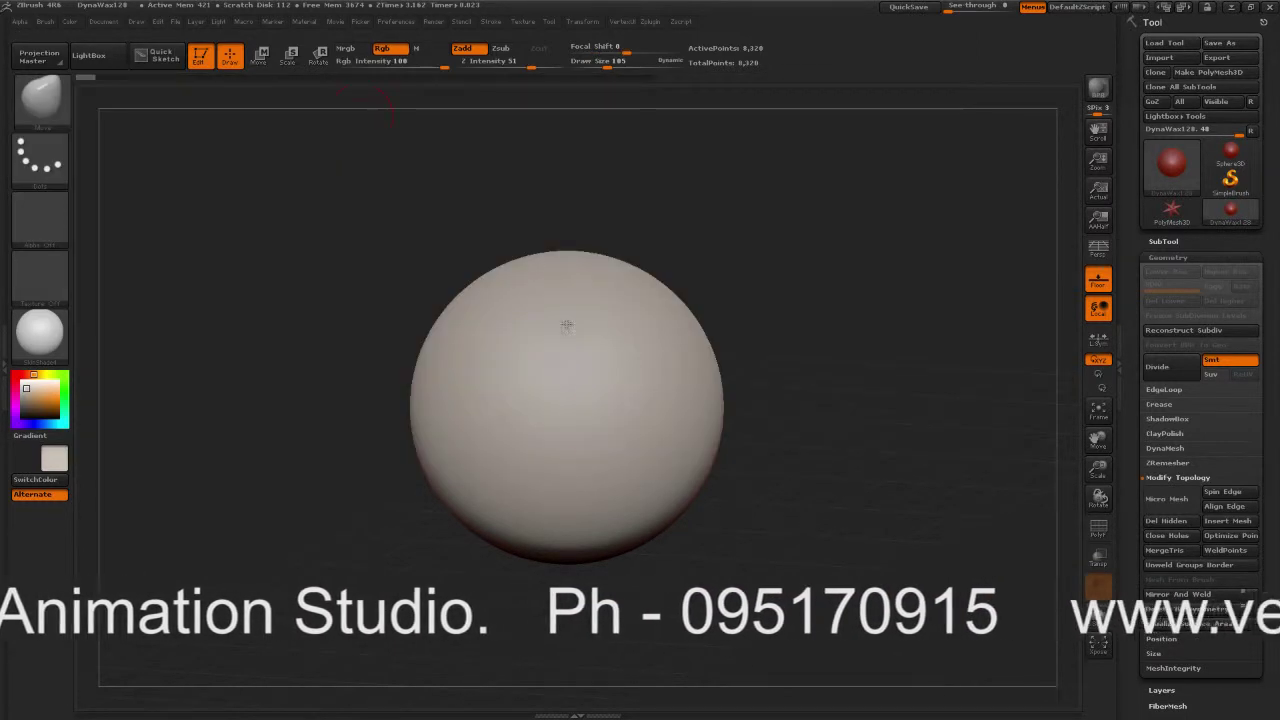
{"action": "key", "text": "s"}
{"action": "left_click_drag", "start_coordinate": [619, 502], "coordinate": [641, 500]}
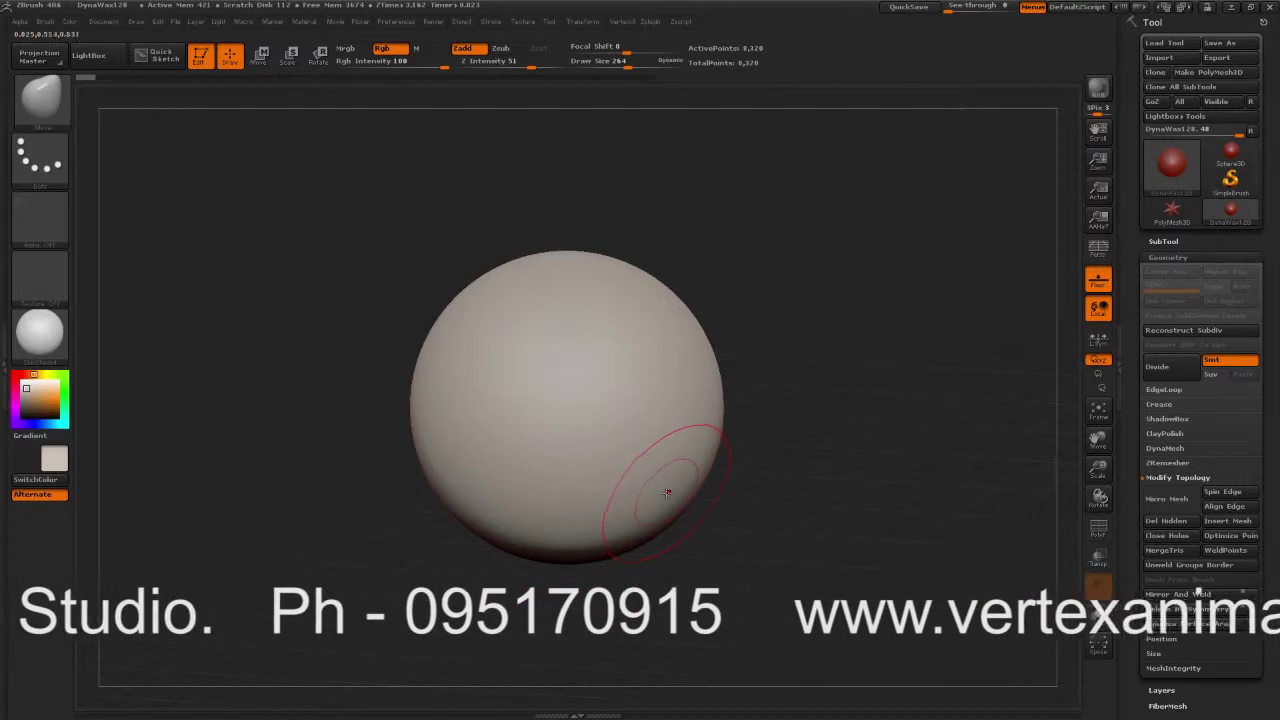
{"action": "key", "text": "s"}
{"action": "left_click_drag", "start_coordinate": [643, 489], "coordinate": [709, 547]}
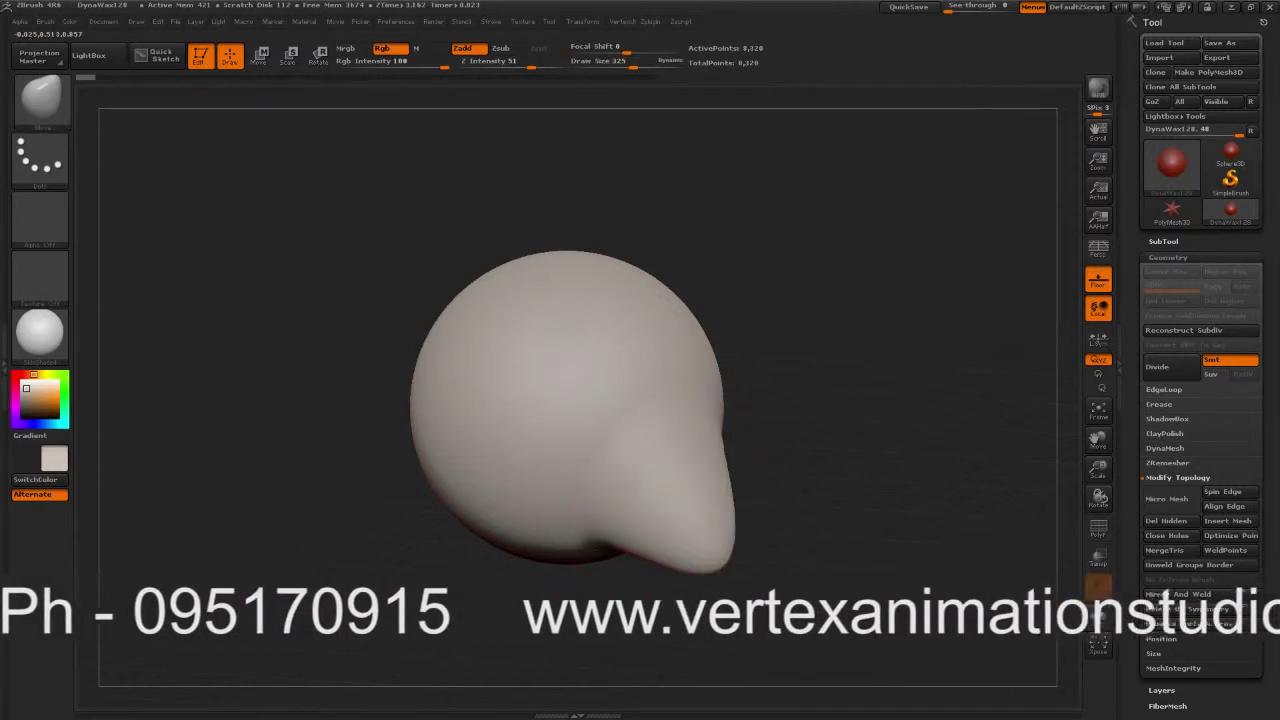
Step: Set the Move brush's draw size to 385 and pull the sphere's sides and upper surface outward
{"action": "left_click", "coordinate": [747, 578]}
{"action": "key", "text": "s"}
{"action": "left_click_drag", "start_coordinate": [606, 517], "coordinate": [625, 551]}
{"action": "left_click_drag", "start_coordinate": [648, 448], "coordinate": [682, 440]}
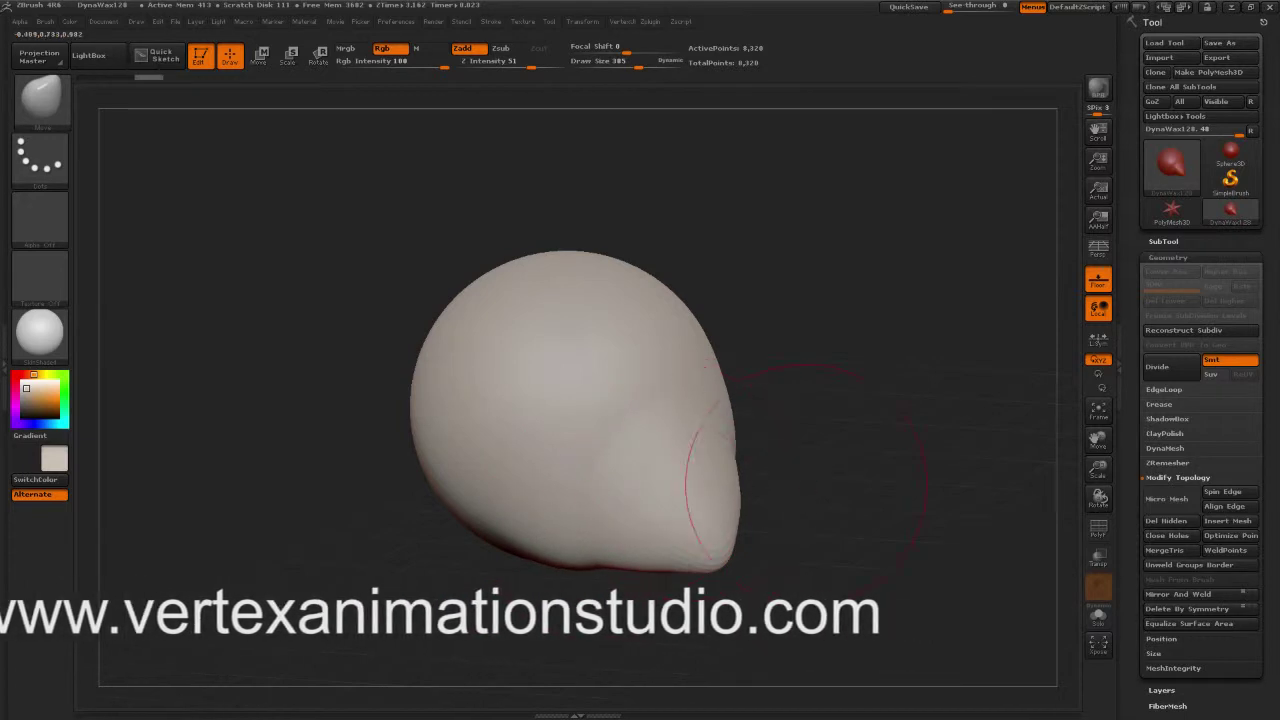
{"action": "left_click_drag", "start_coordinate": [808, 471], "coordinate": [850, 455]}
{"action": "left_click_drag", "start_coordinate": [655, 435], "coordinate": [736, 410]}
{"action": "left_click_drag", "start_coordinate": [609, 339], "coordinate": [652, 285]}
{"action": "left_click_drag", "start_coordinate": [686, 384], "coordinate": [733, 358]}
{"action": "mouse_move", "coordinate": [690, 475]}
{"action": "left_mouse_down"}
{"action": "mouse_move", "coordinate": [735, 475]}
{"action": "mouse_move", "coordinate": [752, 490]}
{"action": "left_mouse_up"}
{"action": "left_click_drag", "start_coordinate": [651, 329], "coordinate": [576, 258]}
Step: Reshape the other side with the Move brush and stretch the lower end downward into a long jaw-like form
{"action": "left_click_drag", "start_coordinate": [811, 286], "coordinate": [642, 308]}
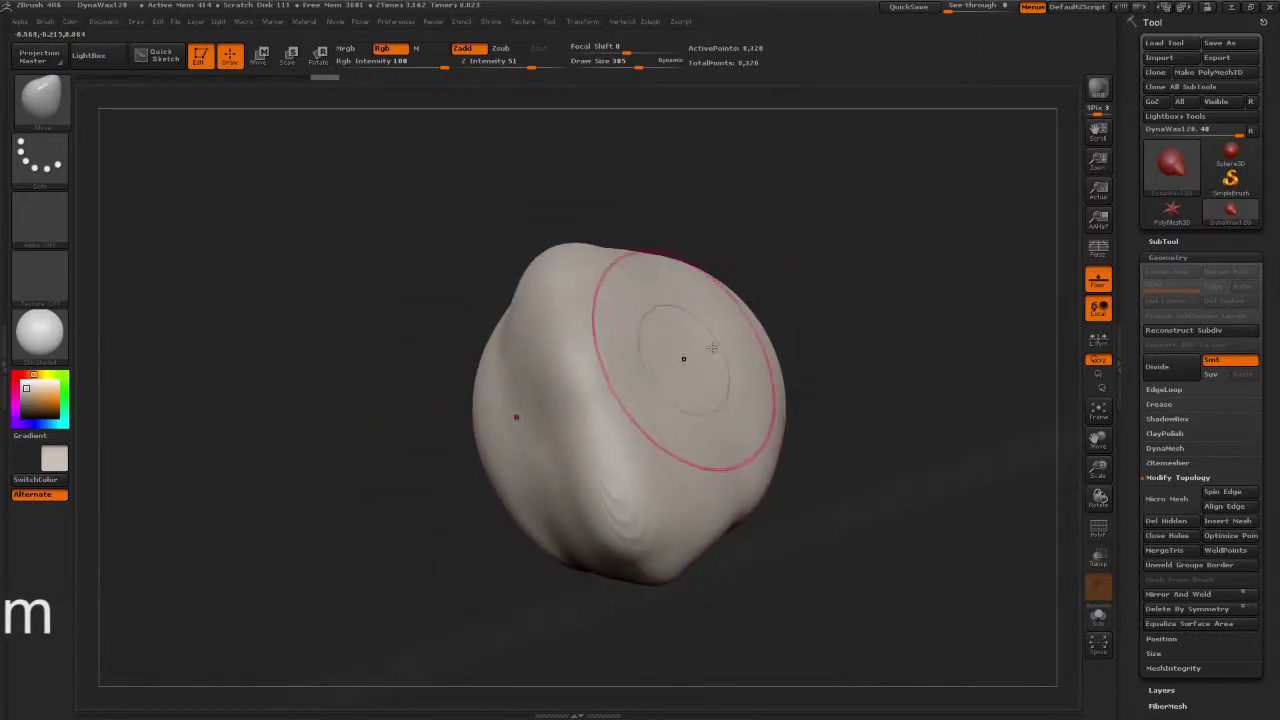
{"action": "left_click_drag", "start_coordinate": [683, 360], "coordinate": [706, 342]}
{"action": "left_click_drag", "start_coordinate": [664, 280], "coordinate": [700, 246]}
{"action": "left_click_drag", "start_coordinate": [723, 323], "coordinate": [744, 340]}
{"action": "mouse_move", "coordinate": [714, 463]}
{"action": "left_mouse_down"}
{"action": "mouse_move", "coordinate": [729, 506]}
{"action": "mouse_move", "coordinate": [722, 562]}
{"action": "left_mouse_up"}
{"action": "mouse_move", "coordinate": [800, 590]}
{"action": "left_mouse_down"}
{"action": "mouse_move", "coordinate": [925, 584]}
{"action": "mouse_move", "coordinate": [939, 560]}
{"action": "left_mouse_up"}
{"action": "mouse_move", "coordinate": [712, 528]}
{"action": "left_mouse_down"}
{"action": "mouse_move", "coordinate": [808, 586]}
{"action": "mouse_move", "coordinate": [808, 608]}
{"action": "left_mouse_up"}
{"action": "left_click_drag", "start_coordinate": [664, 580], "coordinate": [670, 636]}
{"action": "left_click_drag", "start_coordinate": [760, 632], "coordinate": [764, 642]}
{"action": "left_click_drag", "start_coordinate": [711, 600], "coordinate": [714, 614]}
Step: Set the Move brush's draw size to 325 and pull the form's upper side outward into a bulge
{"action": "left_click_drag", "start_coordinate": [903, 502], "coordinate": [834, 522]}
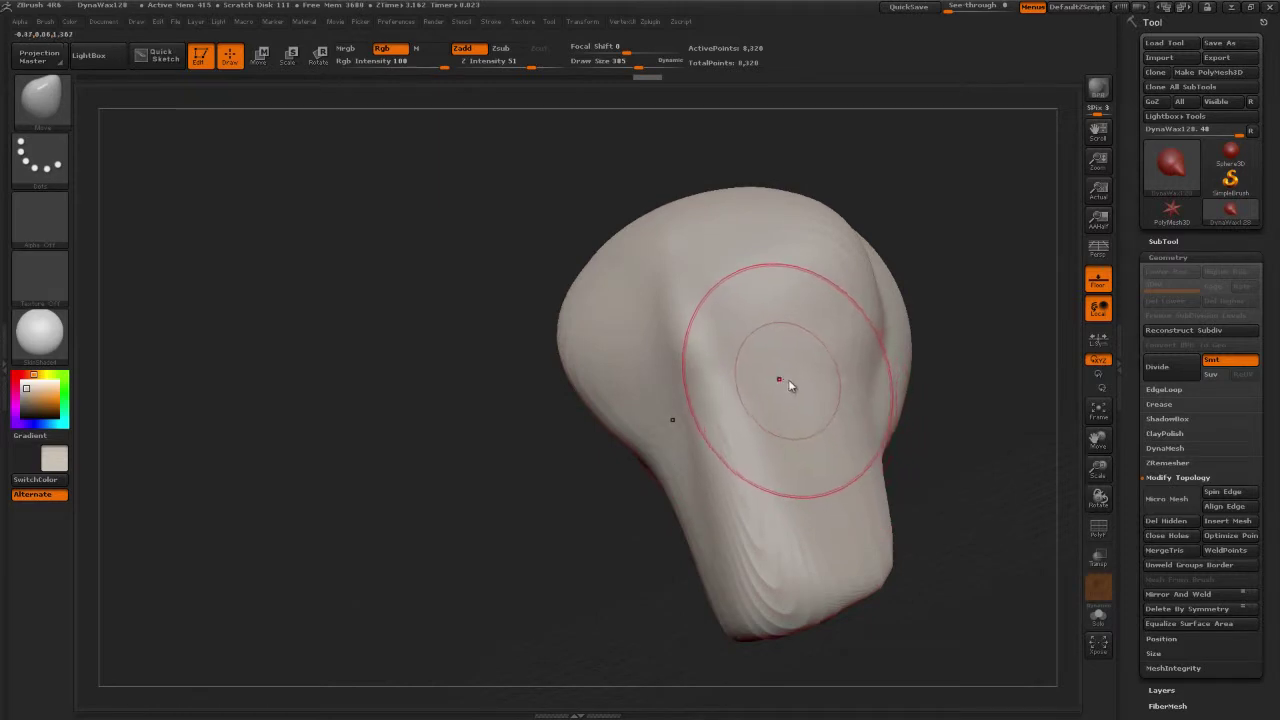
{"action": "key", "text": "s"}
{"action": "left_click", "coordinate": [784, 380]}
{"action": "left_click_drag", "start_coordinate": [784, 380], "coordinate": [866, 378]}
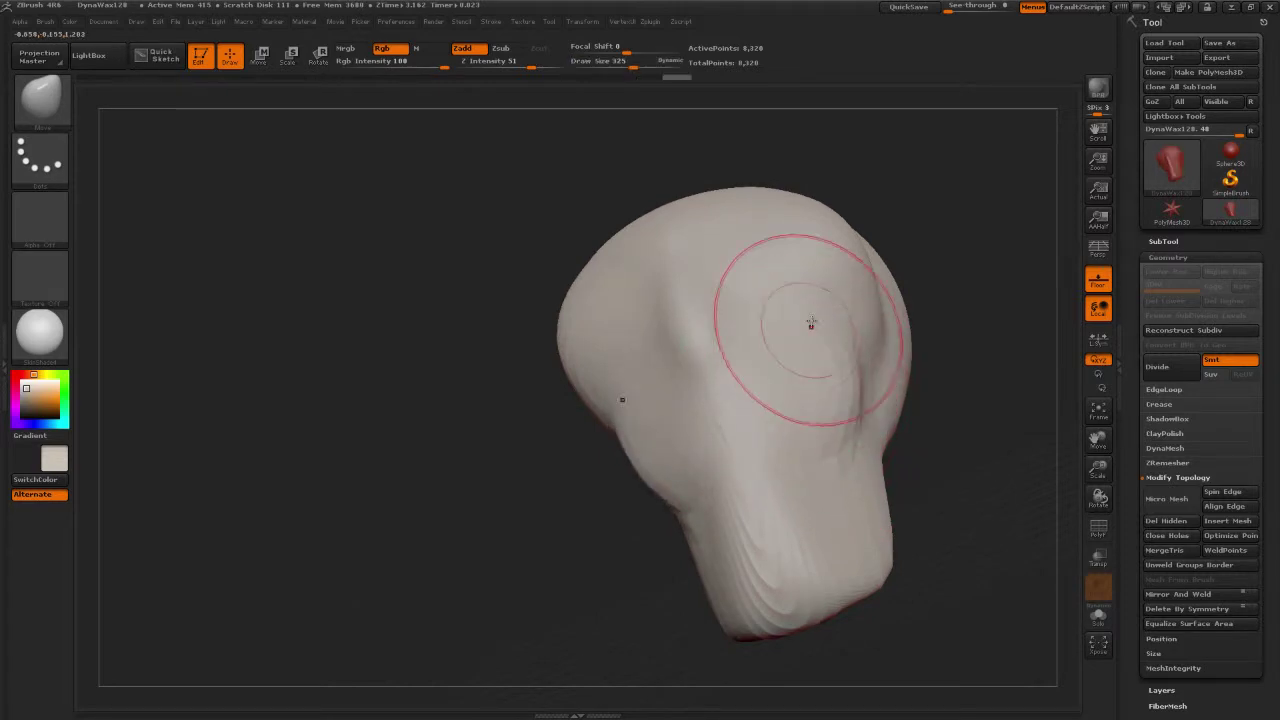
{"action": "left_click_drag", "start_coordinate": [808, 345], "coordinate": [845, 325]}
{"action": "left_click_drag", "start_coordinate": [838, 280], "coordinate": [864, 284]}
Step: Examine the crease between the upper bulge and the stretched lower end from several angles
{"action": "mouse_move", "coordinate": [963, 315]}
{"action": "left_mouse_down"}
{"action": "mouse_move", "coordinate": [983, 330]}
{"action": "mouse_move", "coordinate": [972, 298]}
{"action": "mouse_move", "coordinate": [888, 302]}
{"action": "left_mouse_up"}
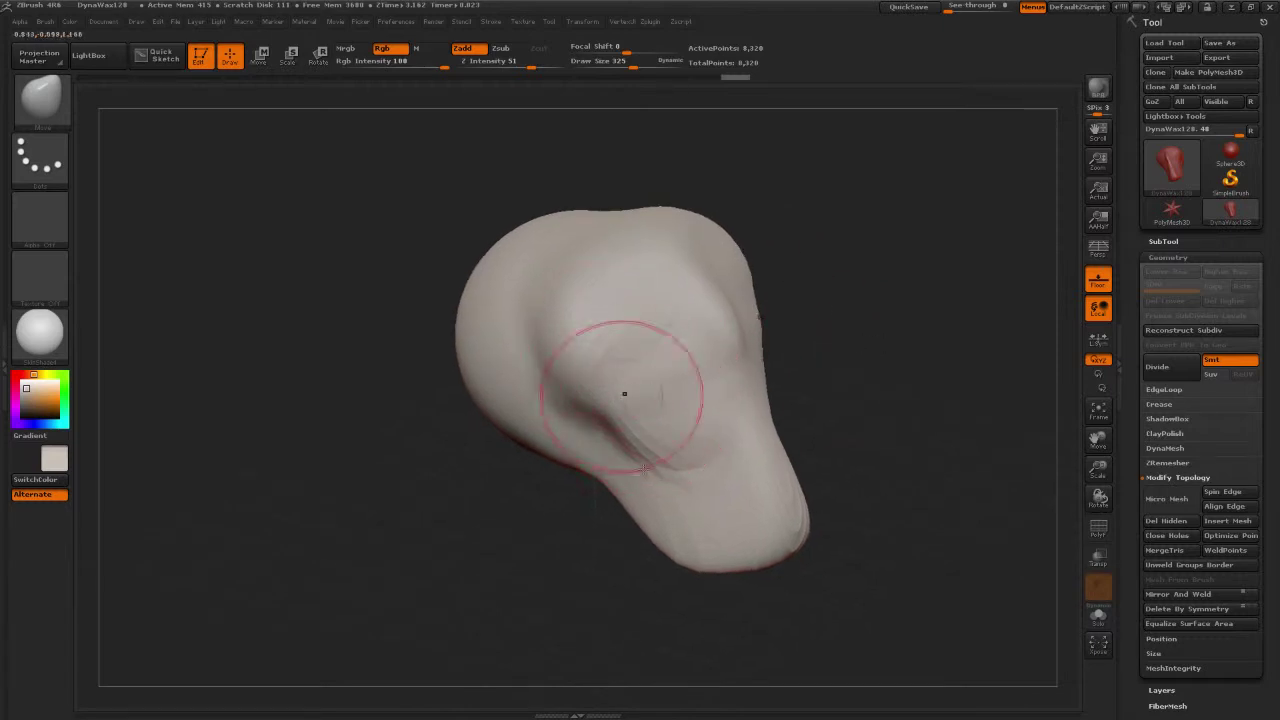
{"action": "mouse_move", "coordinate": [842, 417]}
{"action": "left_mouse_down"}
{"action": "mouse_move", "coordinate": [788, 415]}
{"action": "mouse_move", "coordinate": [892, 424]}
{"action": "left_mouse_up"}
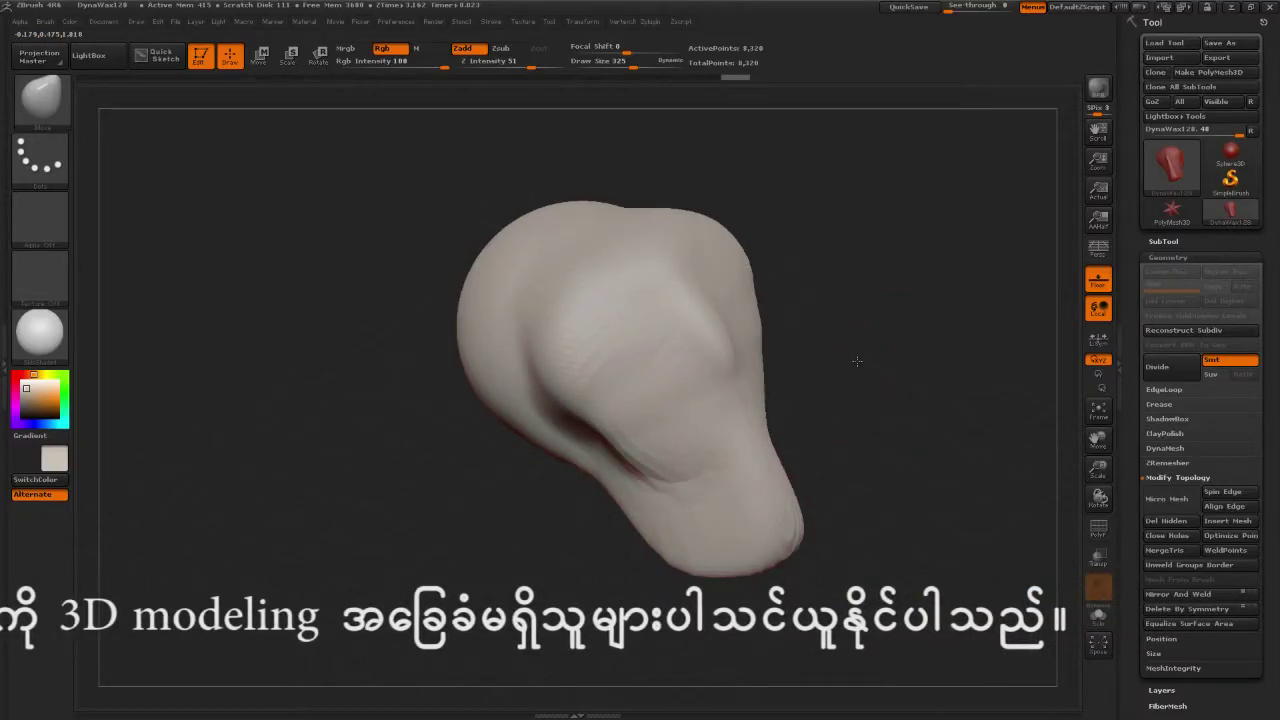
{"action": "left_click_drag", "start_coordinate": [857, 361], "coordinate": [697, 371]}
{"action": "left_click_drag", "start_coordinate": [806, 446], "coordinate": [866, 438]}
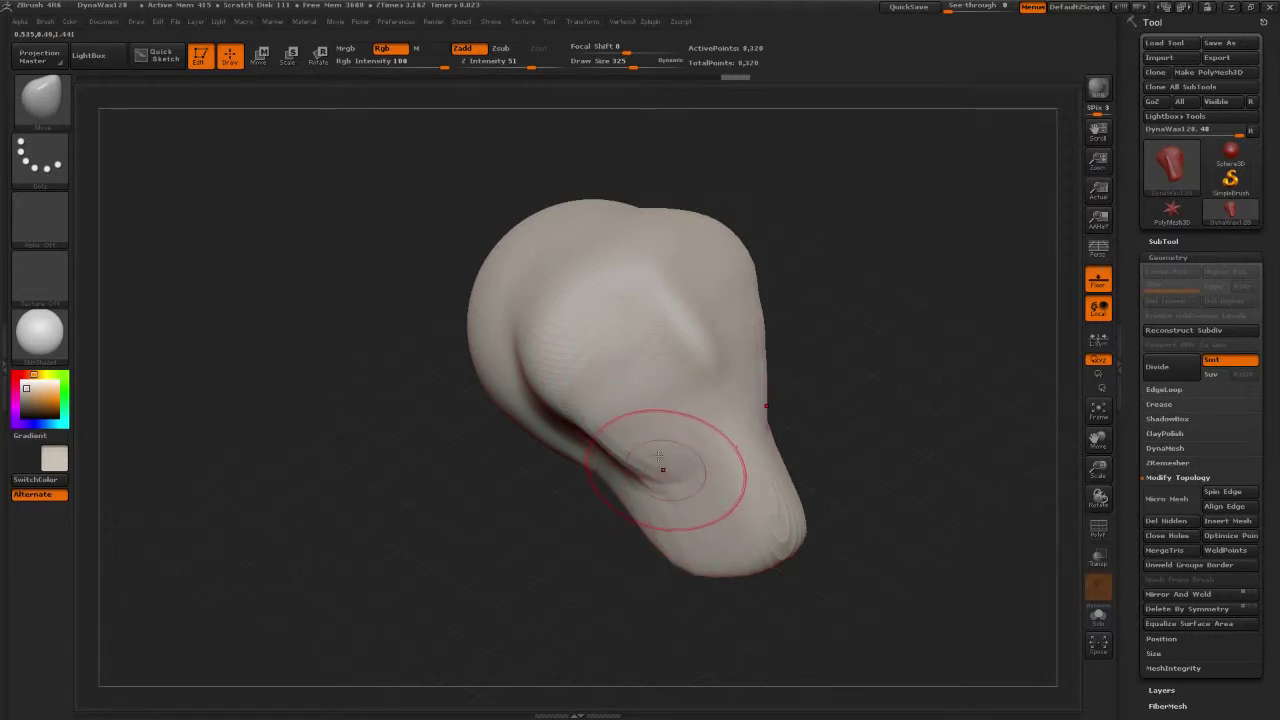
{"action": "mouse_move", "coordinate": [857, 440]}
{"action": "left_mouse_down"}
{"action": "mouse_move", "coordinate": [903, 442]}
{"action": "mouse_move", "coordinate": [666, 453]}
{"action": "left_mouse_up"}
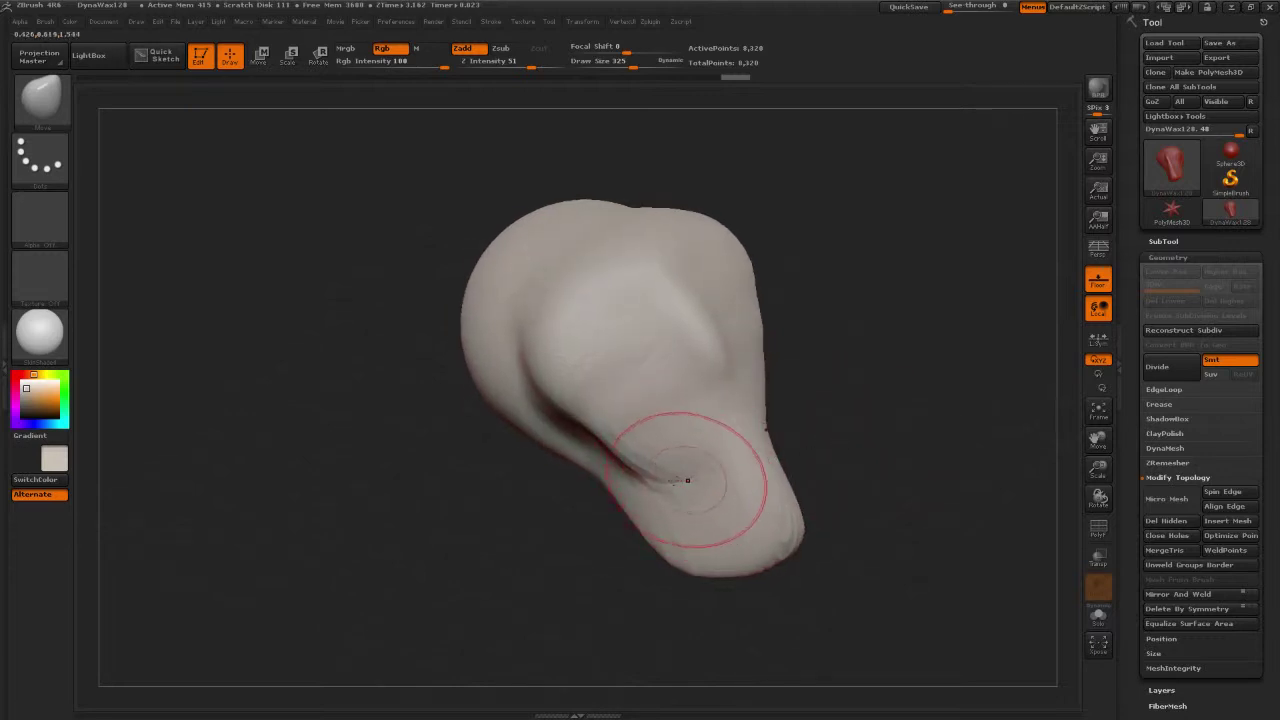
{"action": "left_click_drag", "start_coordinate": [837, 435], "coordinate": [784, 437]}
{"action": "left_click_drag", "start_coordinate": [848, 410], "coordinate": [903, 396]}
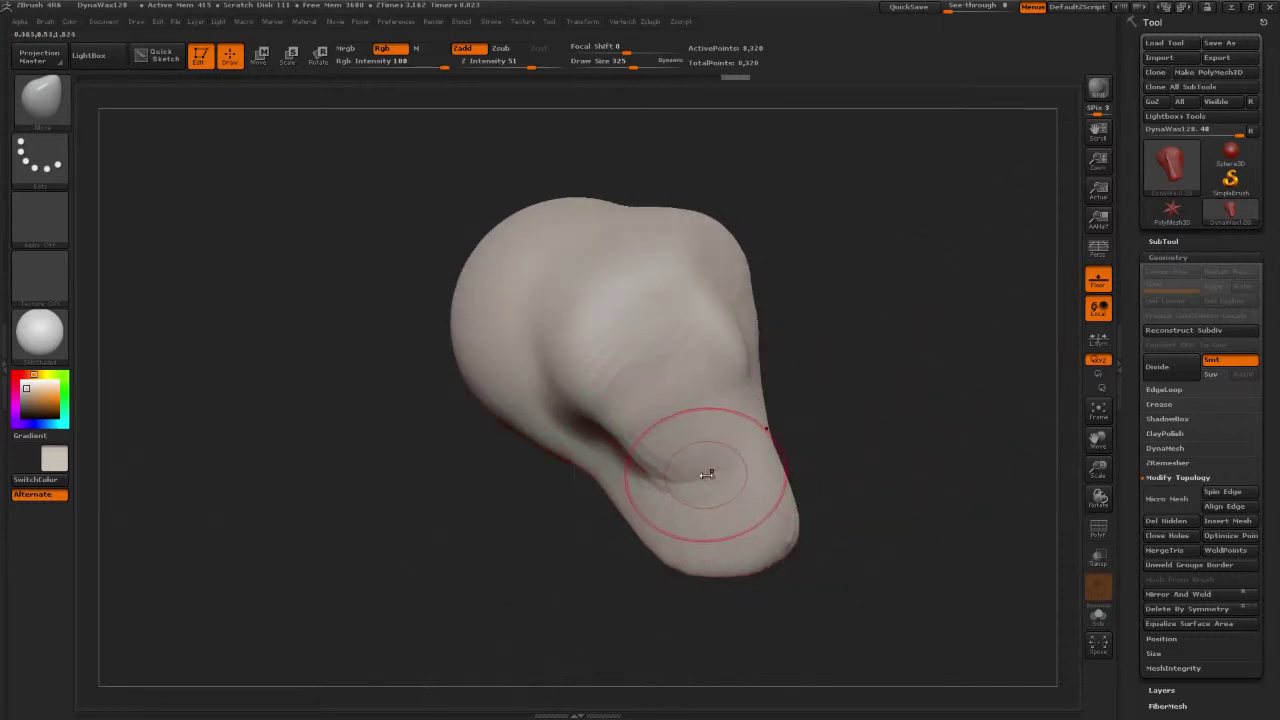
Step: Set the Move brush's draw size to 297 and reshape the area around the crease below the bulge
{"action": "left_click_drag", "start_coordinate": [695, 475], "coordinate": [697, 475]}
{"action": "mouse_move", "coordinate": [852, 423]}
{"action": "left_mouse_down"}
{"action": "mouse_move", "coordinate": [891, 423]}
{"action": "mouse_move", "coordinate": [741, 449]}
{"action": "left_mouse_up"}
{"action": "left_click_drag", "start_coordinate": [818, 466], "coordinate": [906, 470]}
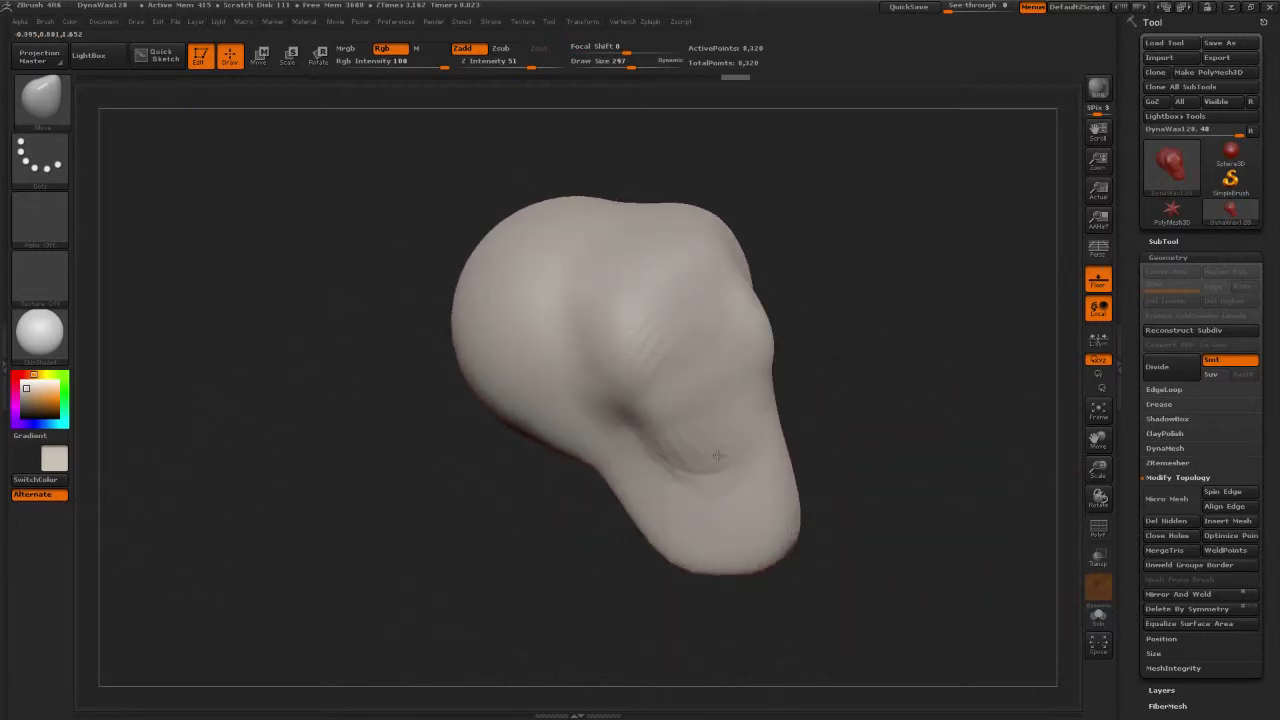
{"action": "left_click_drag", "start_coordinate": [850, 512], "coordinate": [752, 524]}
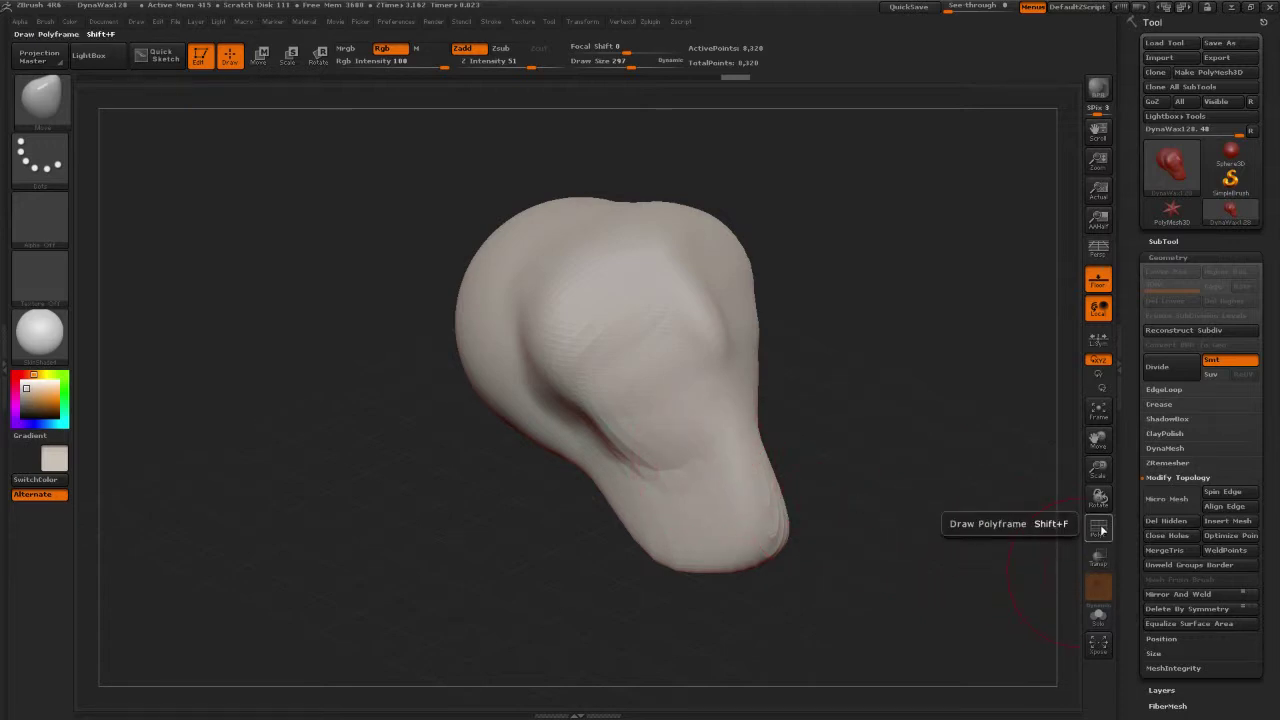
Step: Turn on the polyframe display and examine the stretched polygons of the form
{"action": "left_click", "coordinate": [1098, 529]}
{"action": "left_click_drag", "start_coordinate": [932, 419], "coordinate": [900, 424]}
{"action": "left_click_drag", "start_coordinate": [884, 374], "coordinate": [955, 440], "text": "ctrl"}
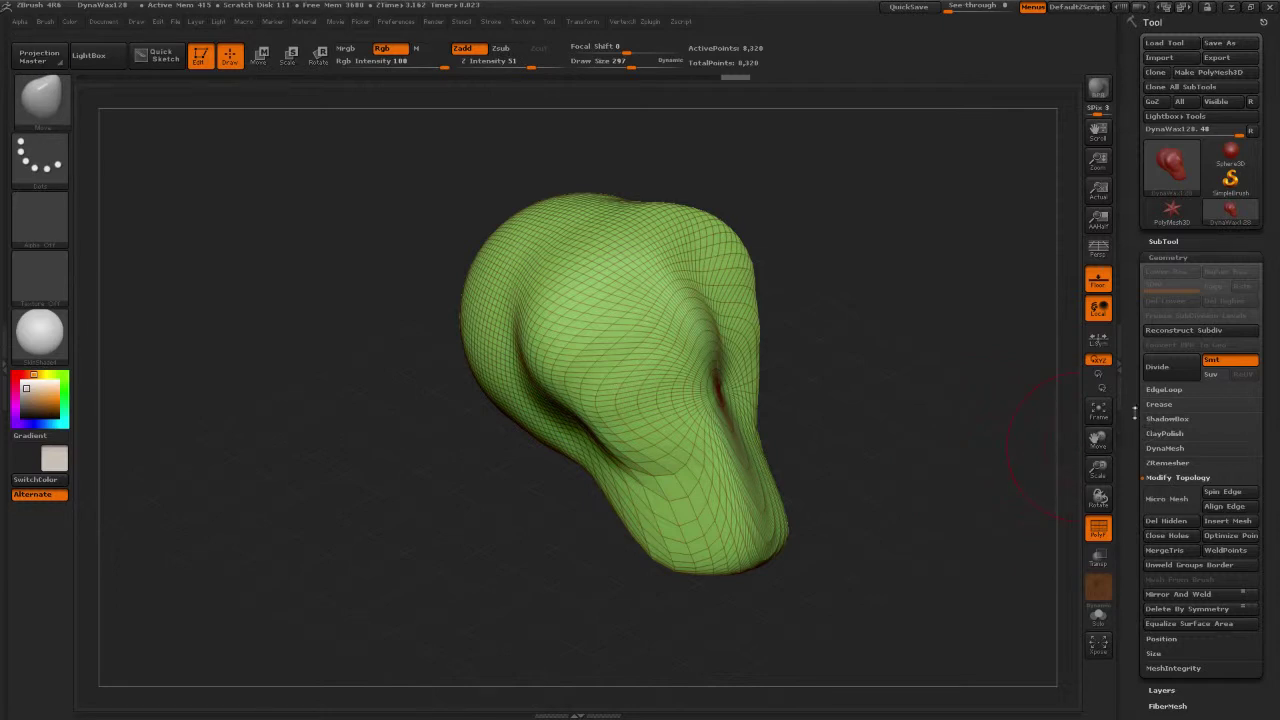
Step: Convert the stretched form to a DynaMesh at resolution 128 and inspect the evenly rebuilt polygons from several angles
{"action": "left_click", "coordinate": [1165, 433]}
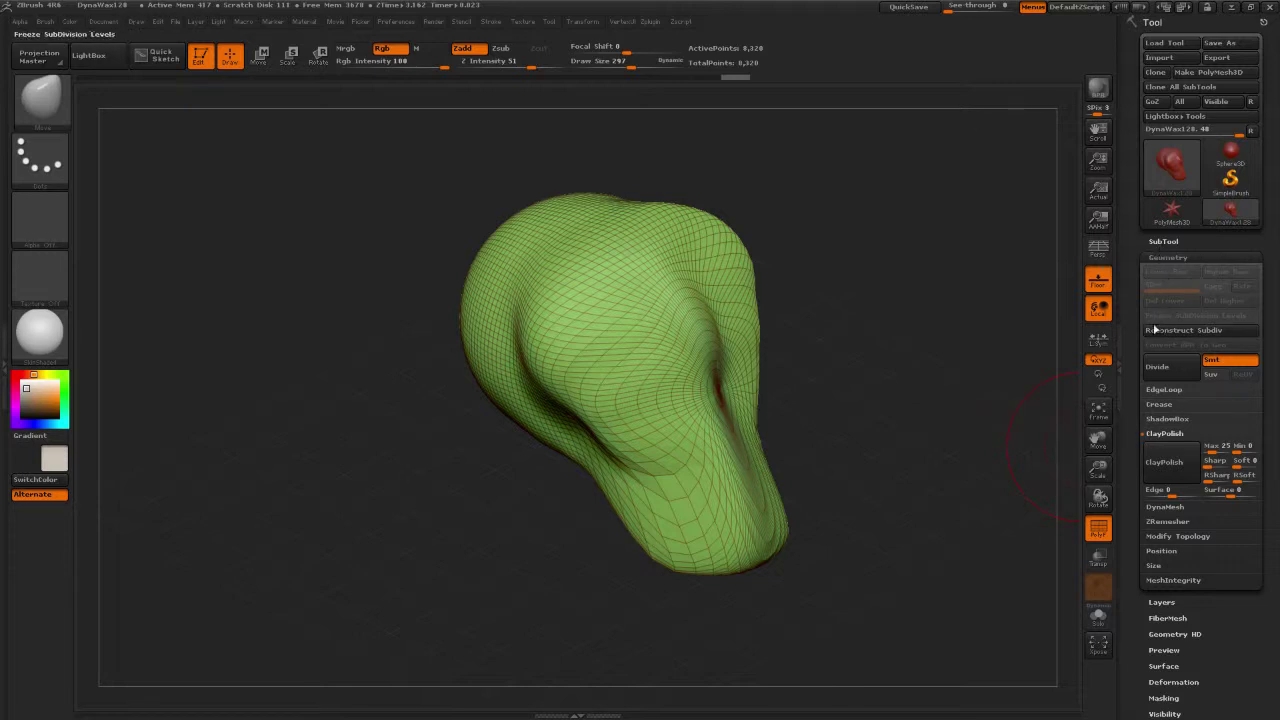
{"action": "left_click", "coordinate": [1164, 507]}
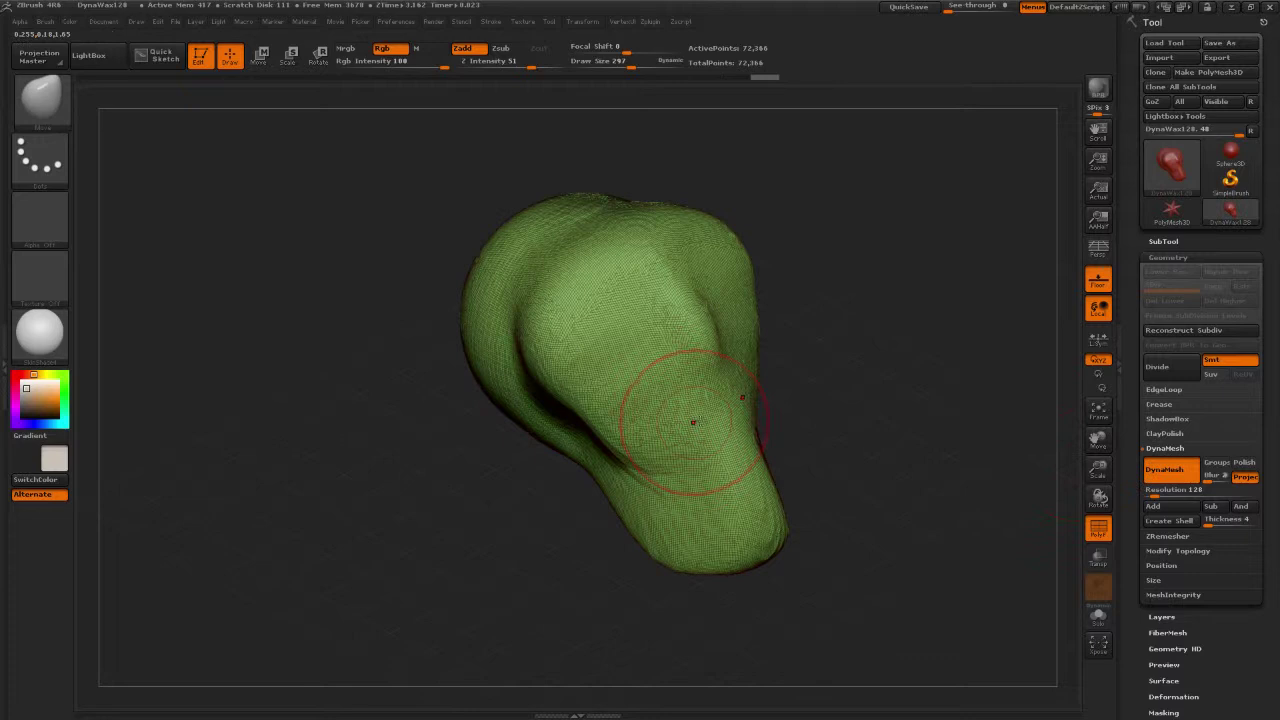
{"action": "mouse_move", "coordinate": [902, 366]}
{"action": "left_mouse_down"}
{"action": "mouse_move", "coordinate": [916, 361]}
{"action": "mouse_move", "coordinate": [906, 364]}
{"action": "left_mouse_up"}
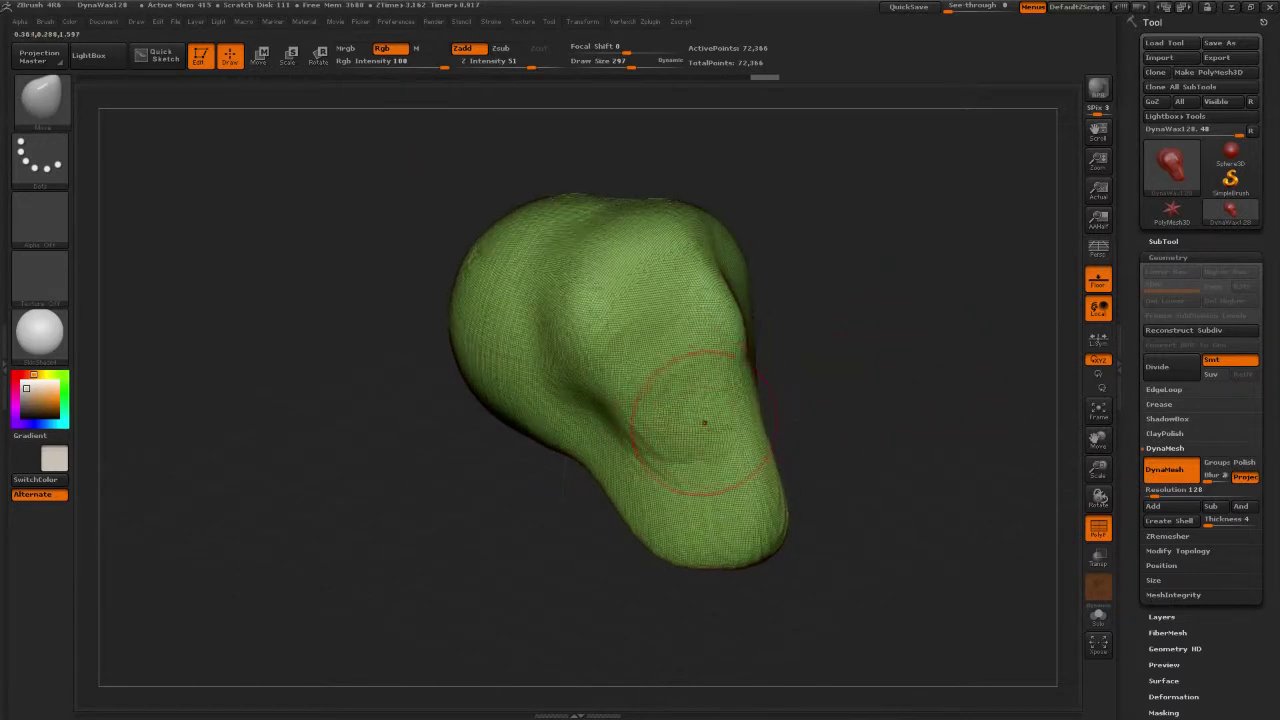
{"action": "left_click_drag", "start_coordinate": [808, 448], "coordinate": [628, 438]}
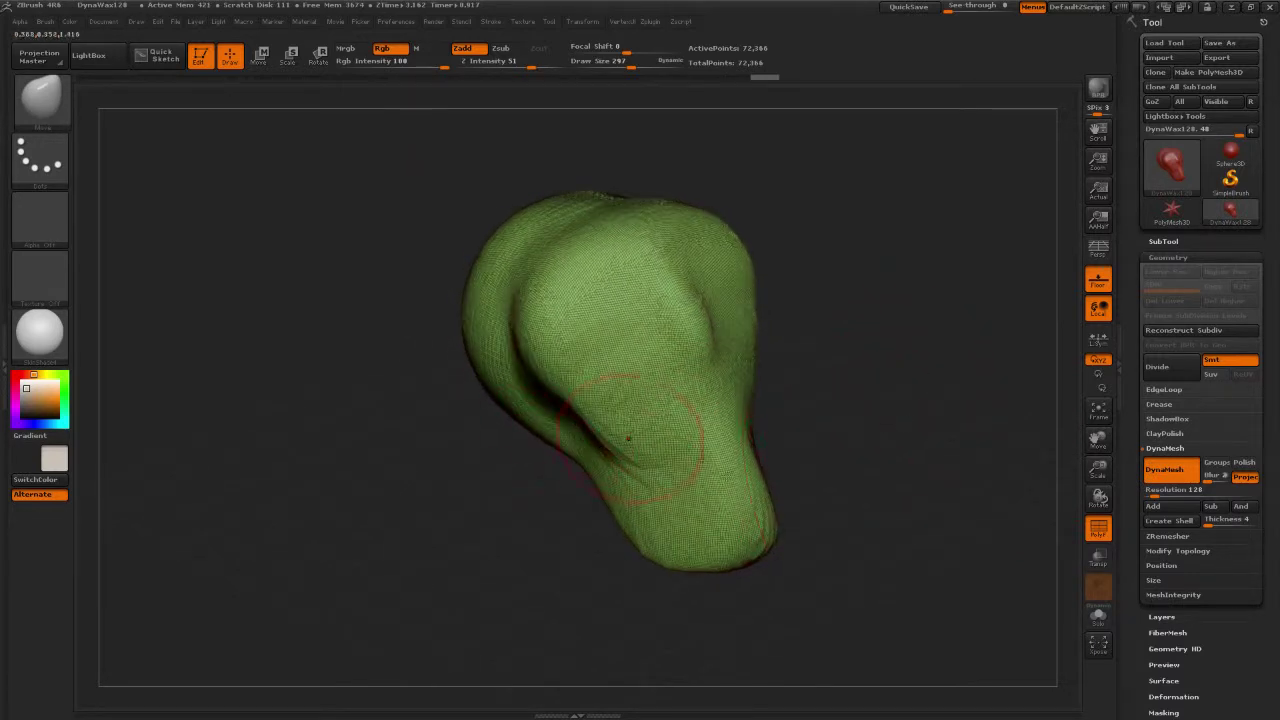
{"action": "left_click_drag", "start_coordinate": [898, 461], "coordinate": [681, 450]}
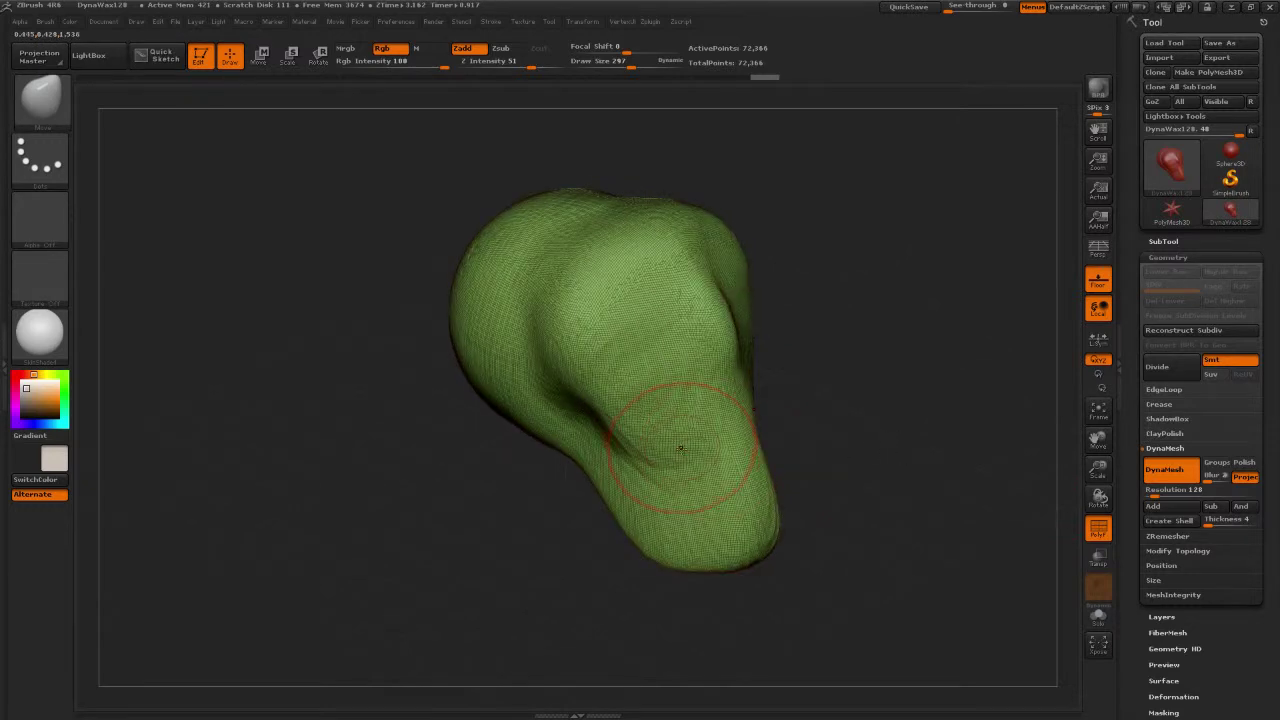
Step: Pull the form's lower end further down and widen it with the Move brush
{"action": "left_click_drag", "start_coordinate": [864, 437], "coordinate": [821, 455]}
{"action": "left_click_drag", "start_coordinate": [655, 543], "coordinate": [632, 581]}
{"action": "left_click_drag", "start_coordinate": [735, 556], "coordinate": [750, 592]}
{"action": "mouse_move", "coordinate": [668, 575]}
{"action": "left_mouse_down"}
{"action": "mouse_move", "coordinate": [670, 610]}
{"action": "mouse_move", "coordinate": [733, 612]}
{"action": "left_mouse_up"}
{"action": "left_click_drag", "start_coordinate": [835, 478], "coordinate": [897, 464]}
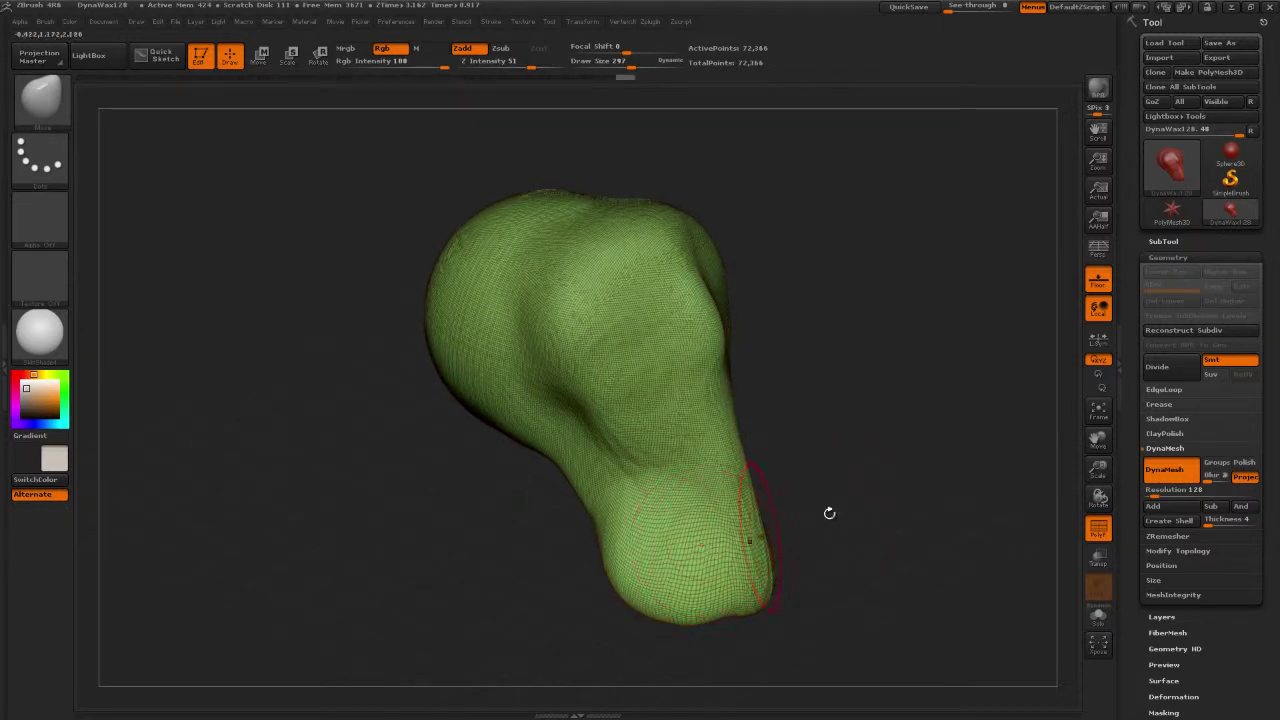
Step: Smooth the extended lower end and remesh the form with DynaMesh
{"action": "mouse_move", "coordinate": [714, 543]}
{"action": "left_mouse_down", "text": "shift"}
{"action": "mouse_move", "coordinate": [705, 592]}
{"action": "mouse_move", "coordinate": [686, 592]}
{"action": "left_mouse_up", "text": "shift"}
{"action": "left_click_drag", "start_coordinate": [889, 463], "coordinate": [912, 451]}
{"action": "mouse_move", "coordinate": [963, 384]}
{"action": "left_mouse_down", "text": "ctrl"}
{"action": "mouse_move", "coordinate": [862, 490]}
{"action": "mouse_move", "coordinate": [919, 441]}
{"action": "left_mouse_up", "text": "ctrl"}
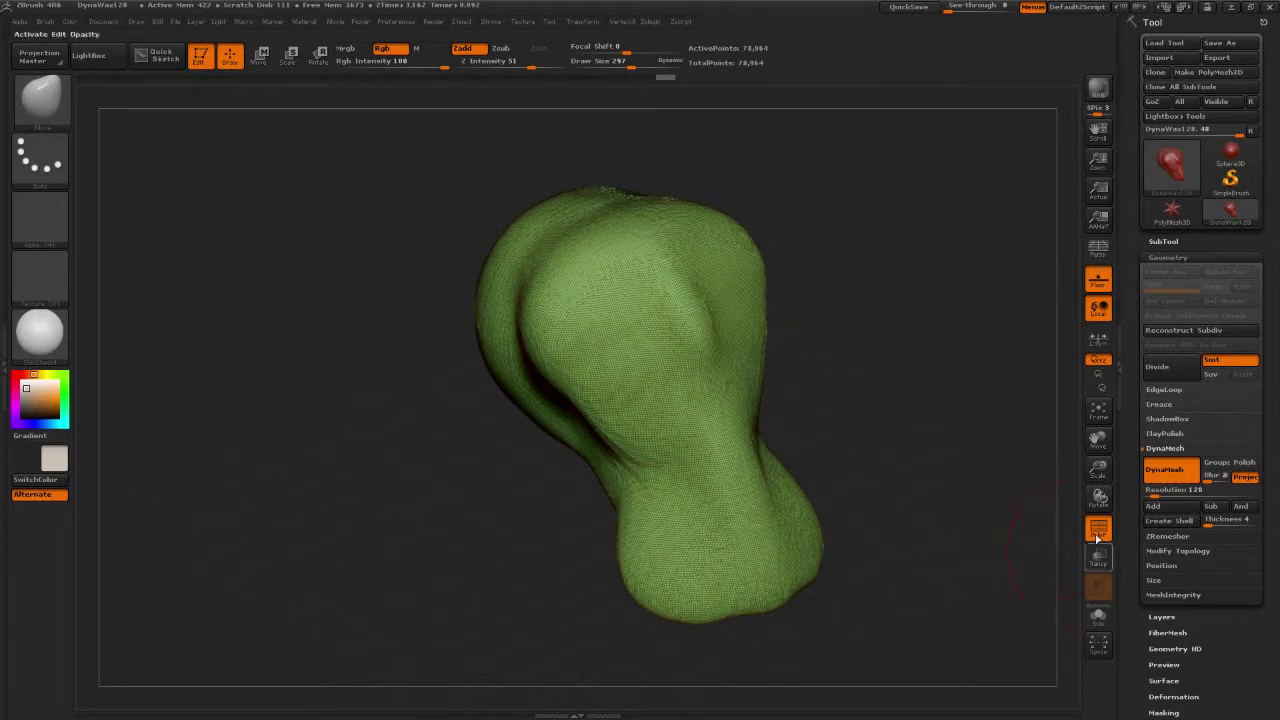
Step: Turn off the polyframe display and, with the Move brush at draw size 476, pull the body's opposite side out into a long protrusion
{"action": "left_click_drag", "start_coordinate": [854, 321], "coordinate": [928, 396]}
{"action": "left_click_drag", "start_coordinate": [866, 423], "coordinate": [918, 386], "text": "alt"}
{"action": "key", "text": "s"}
{"action": "mouse_move", "coordinate": [530, 364]}
{"action": "left_mouse_down"}
{"action": "mouse_move", "coordinate": [546, 364]}
{"action": "mouse_move", "coordinate": [466, 327]}
{"action": "mouse_move", "coordinate": [298, 342]}
{"action": "left_mouse_up"}
{"action": "mouse_move", "coordinate": [456, 376]}
{"action": "left_mouse_down"}
{"action": "mouse_move", "coordinate": [388, 386]}
{"action": "mouse_move", "coordinate": [240, 372]}
{"action": "mouse_move", "coordinate": [246, 402]}
{"action": "left_mouse_up"}
{"action": "left_click_drag", "start_coordinate": [552, 248], "coordinate": [514, 182]}
{"action": "left_click_drag", "start_coordinate": [474, 254], "coordinate": [396, 196]}
{"action": "left_click_drag", "start_coordinate": [434, 268], "coordinate": [420, 246]}
{"action": "mouse_move", "coordinate": [492, 419]}
{"action": "left_mouse_down"}
{"action": "mouse_move", "coordinate": [471, 460]}
{"action": "mouse_move", "coordinate": [592, 482]}
{"action": "left_mouse_up"}
{"action": "left_click_drag", "start_coordinate": [980, 448], "coordinate": [858, 430]}
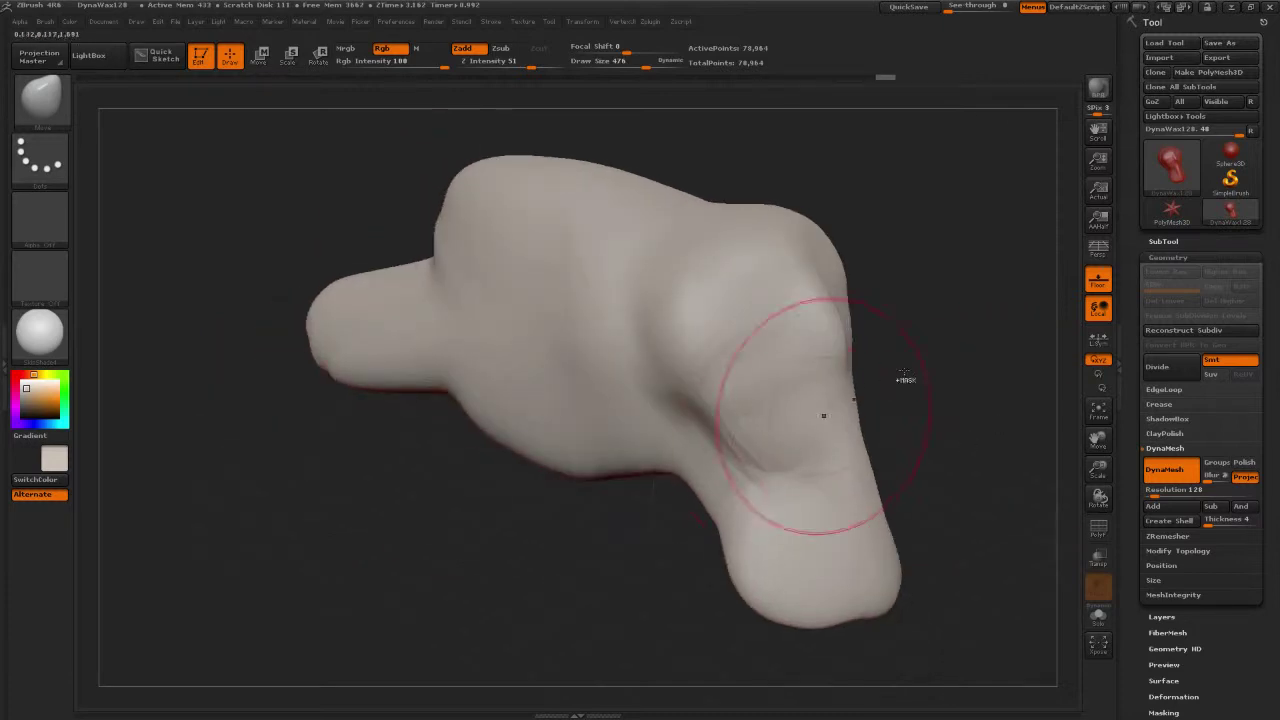
Step: Remesh the reshaped form with DynaMesh and set the Move brush's draw size to 148
{"action": "left_click_drag", "start_coordinate": [974, 331], "coordinate": [940, 459], "text": "ctrl"}
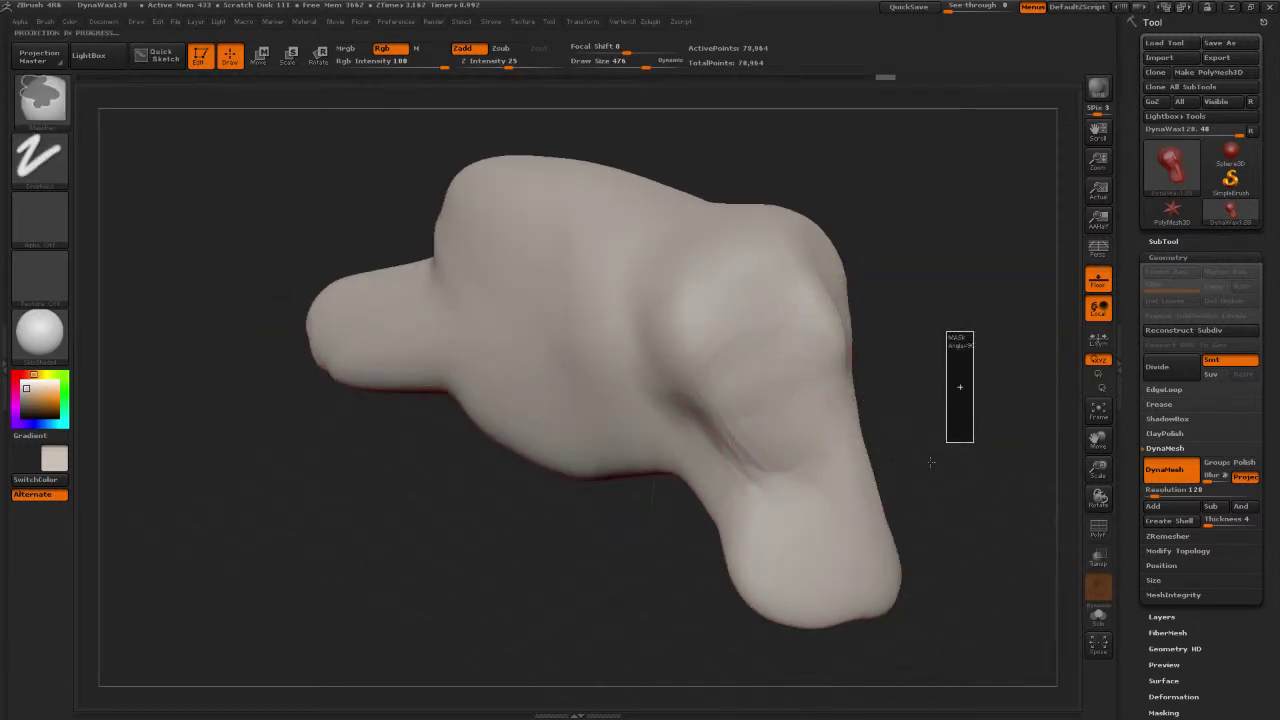
{"action": "mouse_move", "coordinate": [907, 443]}
{"action": "left_mouse_down", "text": "ctrl"}
{"action": "mouse_move", "coordinate": [984, 406]}
{"action": "mouse_move", "coordinate": [1036, 402]}
{"action": "left_mouse_up", "text": "ctrl"}
{"action": "key", "text": "s"}
{"action": "left_click_drag", "start_coordinate": [595, 377], "coordinate": [557, 374]}
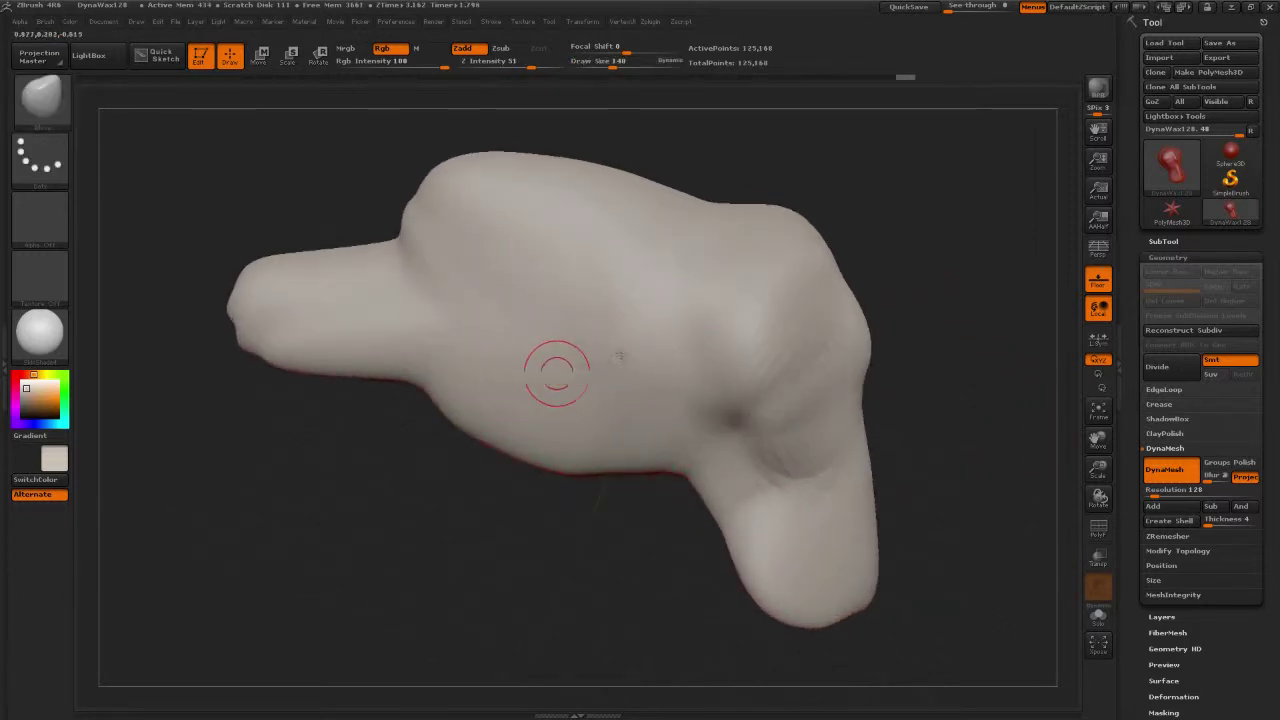
{"action": "left_click_drag", "start_coordinate": [1014, 390], "coordinate": [972, 411]}
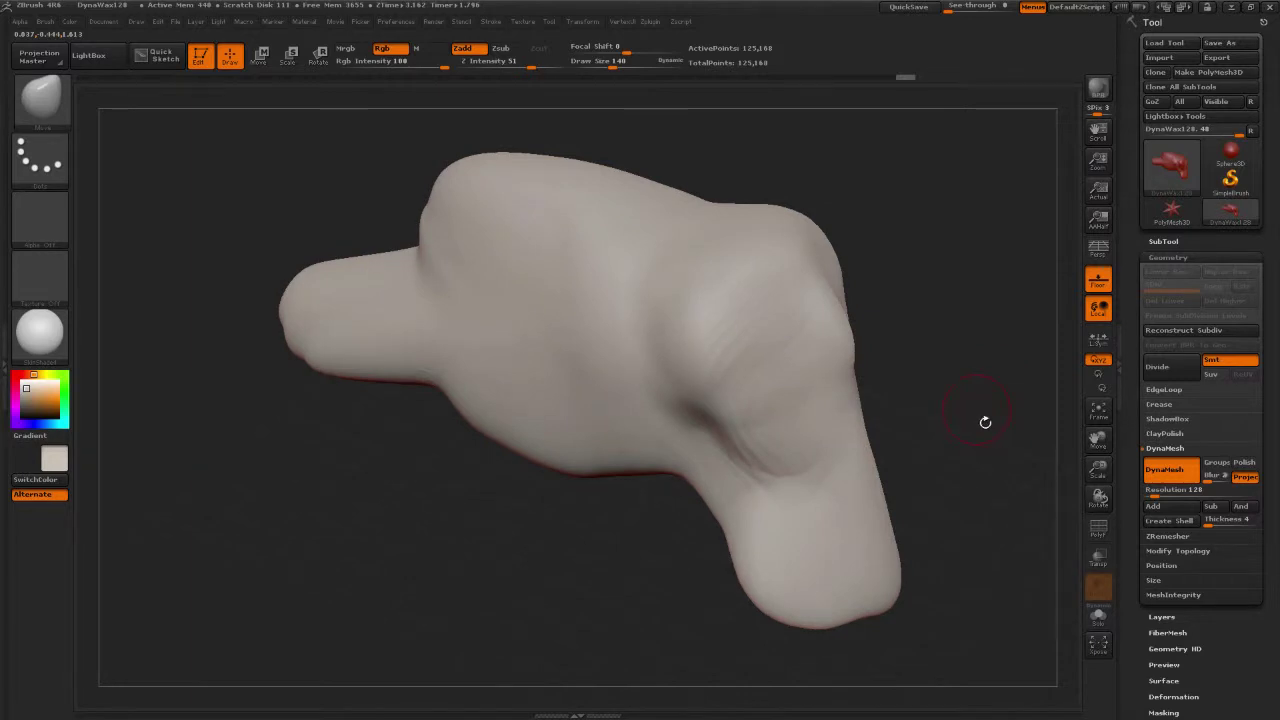
Step: Open the tool's Masking options and set the draw size to 122
{"action": "scroll", "coordinate": [1242, 683], "scroll_direction": "down", "scroll_amount": 5}
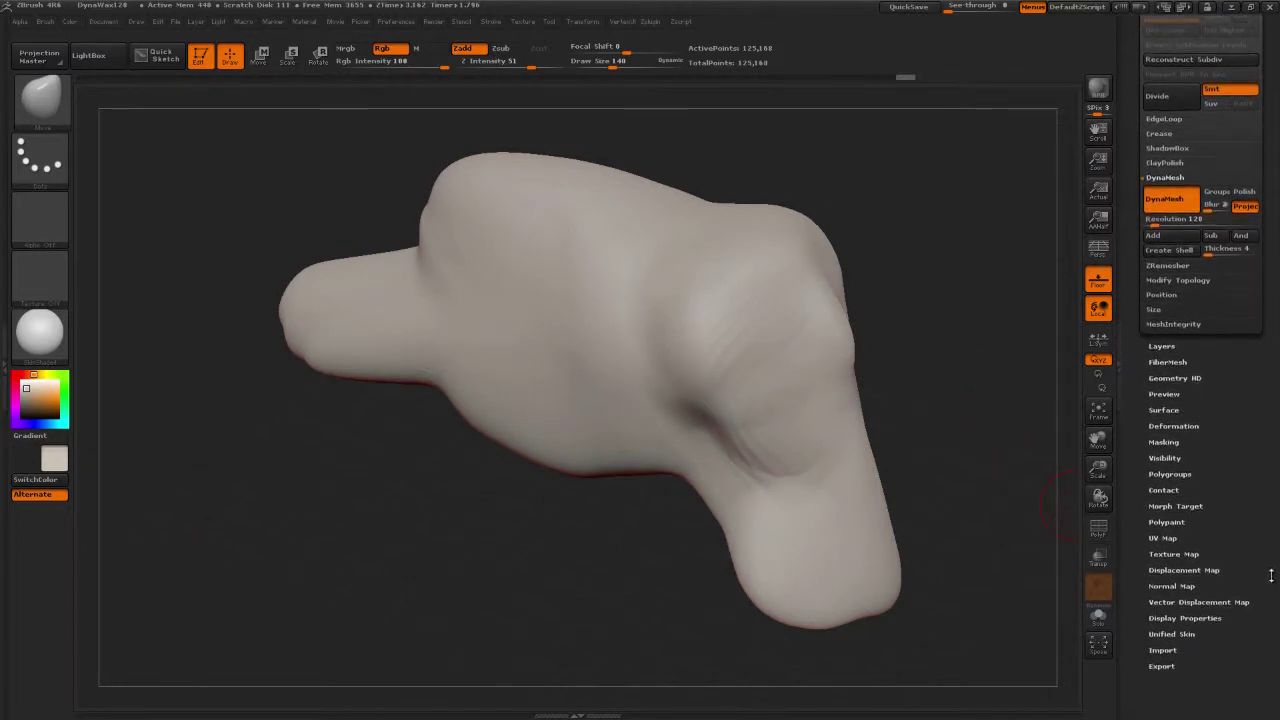
{"action": "left_click_drag", "start_coordinate": [1271, 588], "coordinate": [1249, 406]}
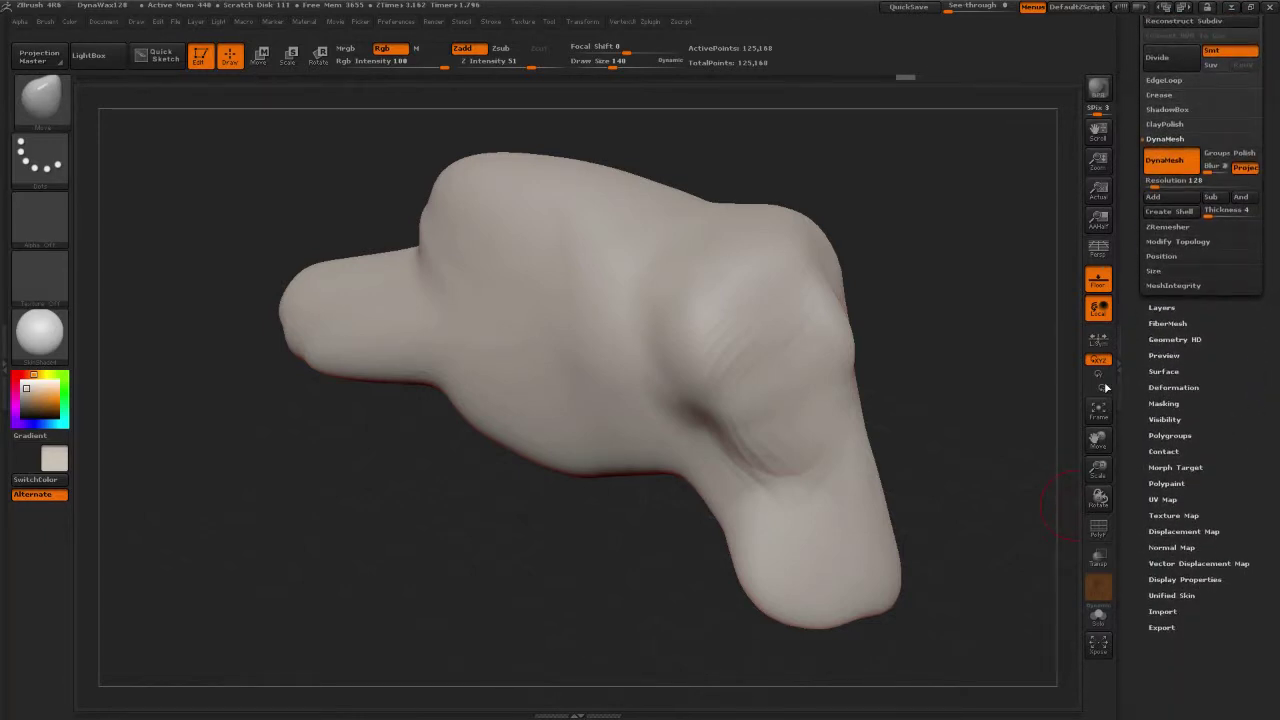
{"action": "left_click", "coordinate": [1160, 403]}
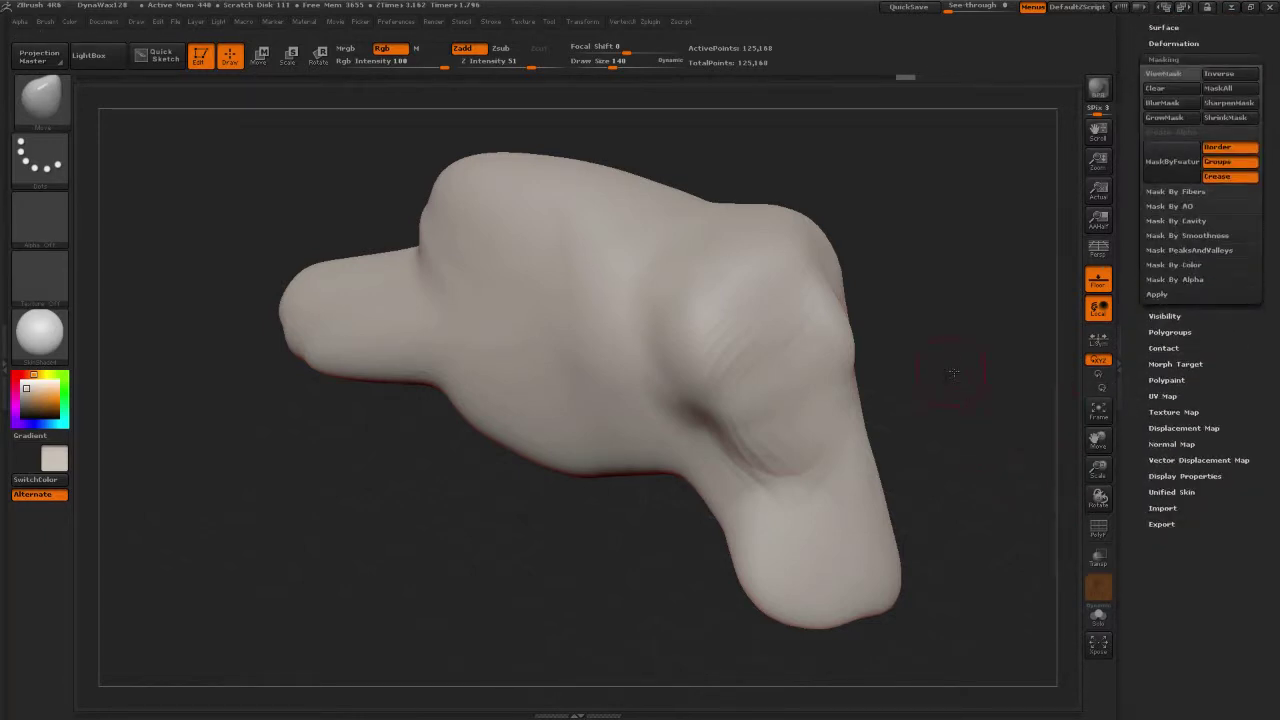
{"action": "left_click_drag", "start_coordinate": [953, 373], "coordinate": [980, 374]}
{"action": "key", "text": "s"}
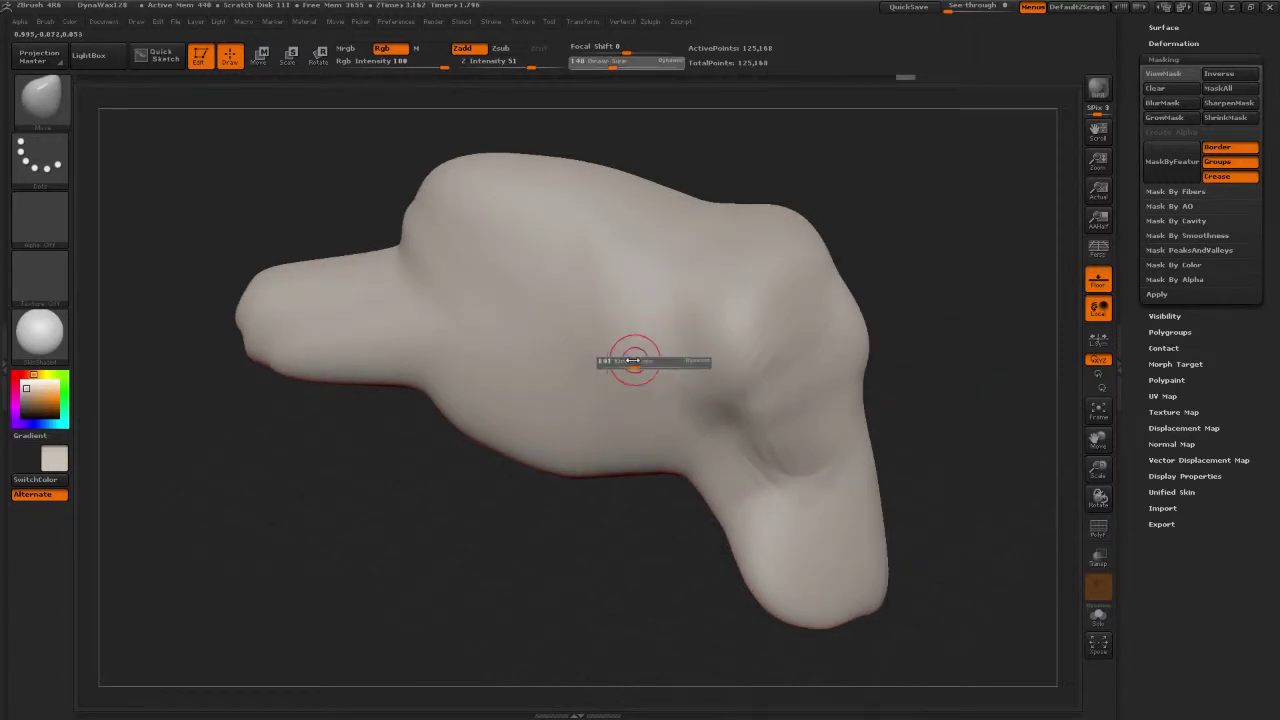
{"action": "left_click_drag", "start_coordinate": [640, 360], "coordinate": [632, 358]}
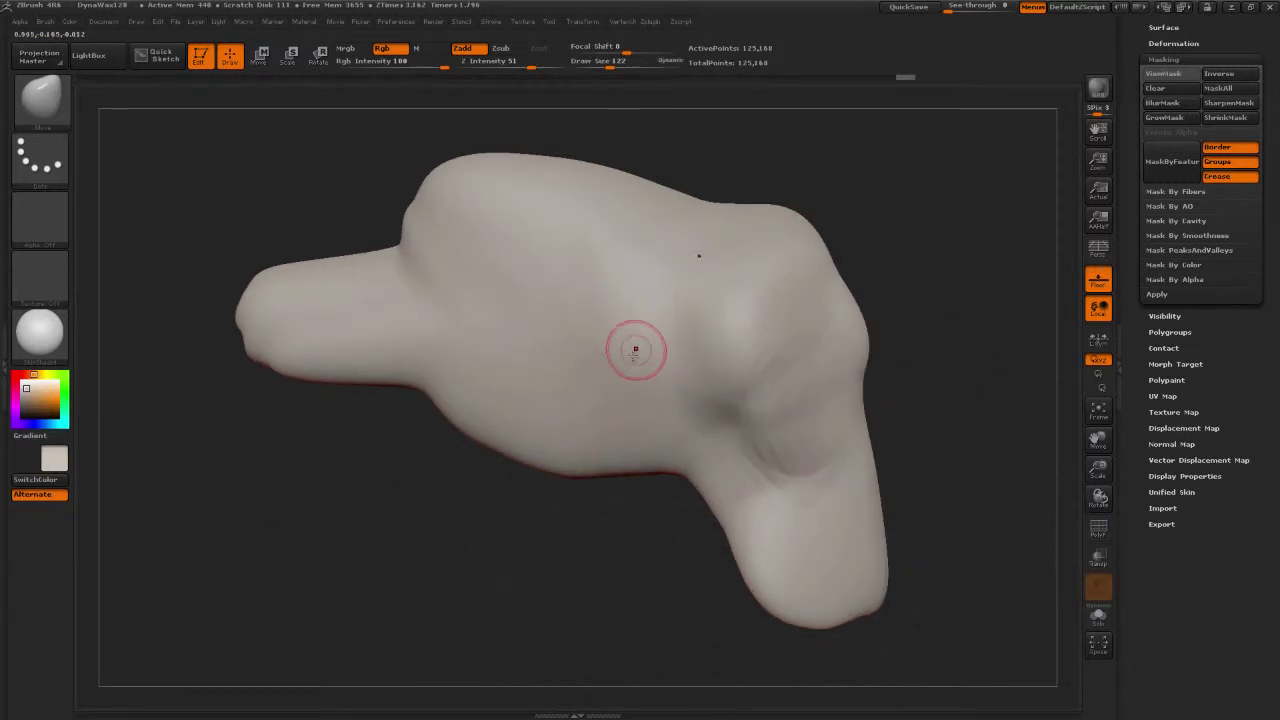
Step: Paint a small round mask on the middle of the body's side
{"action": "key", "text": "ctrl"}
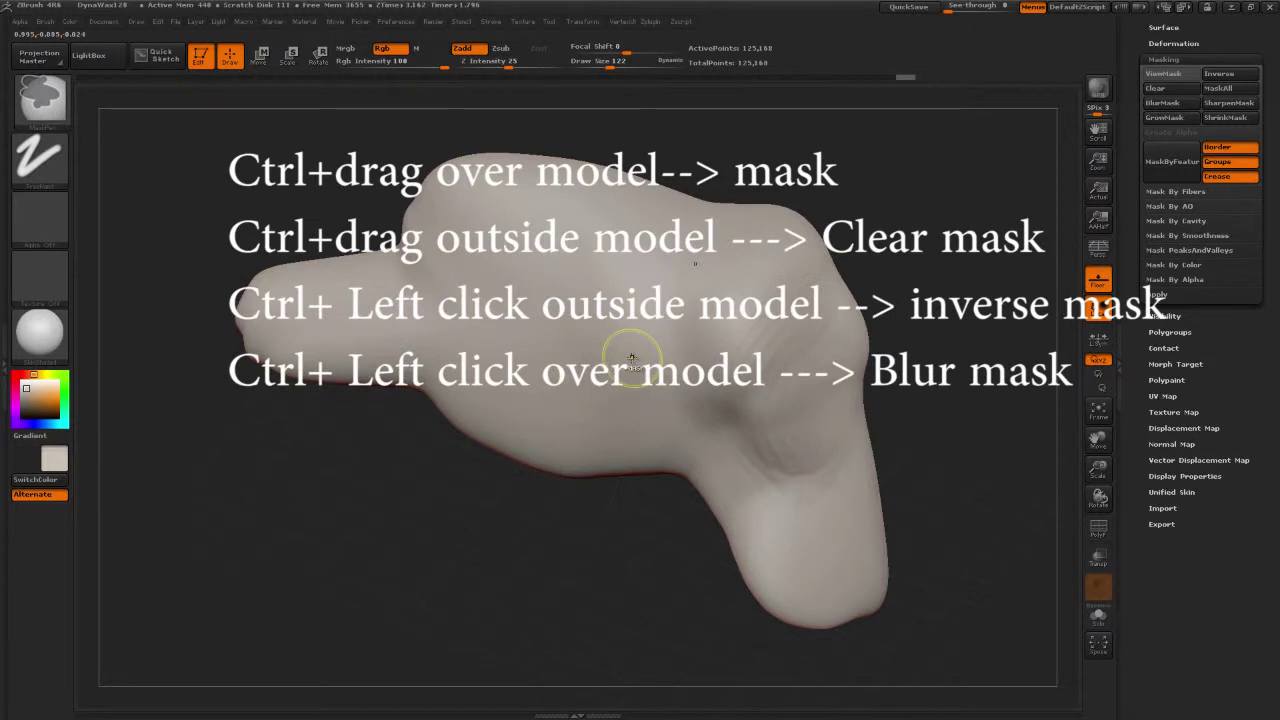
{"action": "key", "text": "ctrl"}
{"action": "left_click_drag", "start_coordinate": [925, 191], "coordinate": [987, 240], "text": "ctrl"}
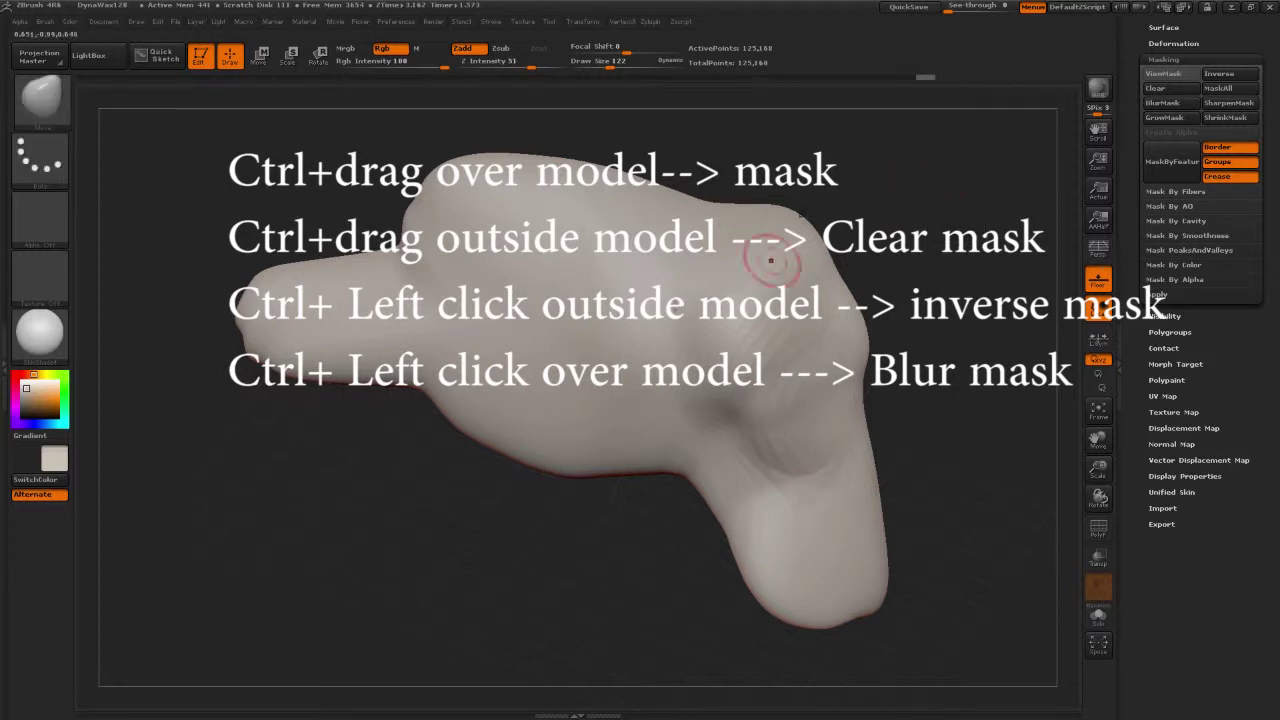
{"action": "key", "text": "ctrl"}
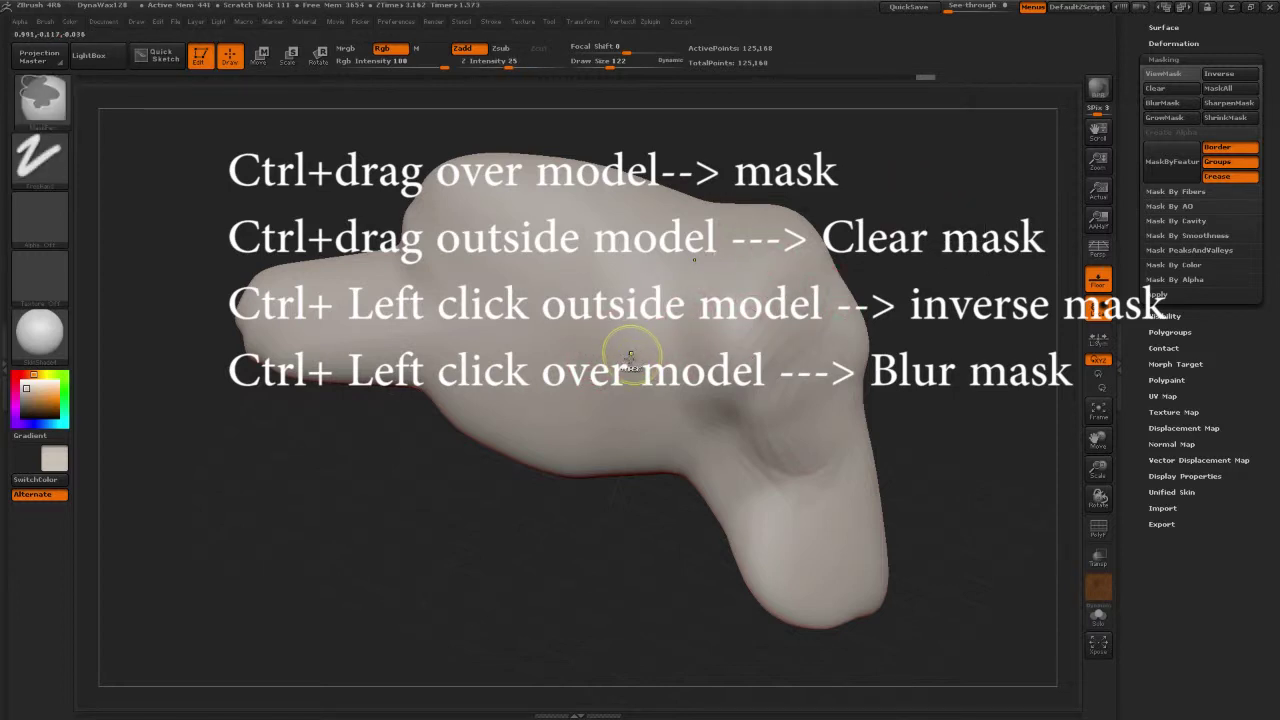
{"action": "left_click_drag", "start_coordinate": [635, 358], "coordinate": [650, 335], "text": "ctrl"}
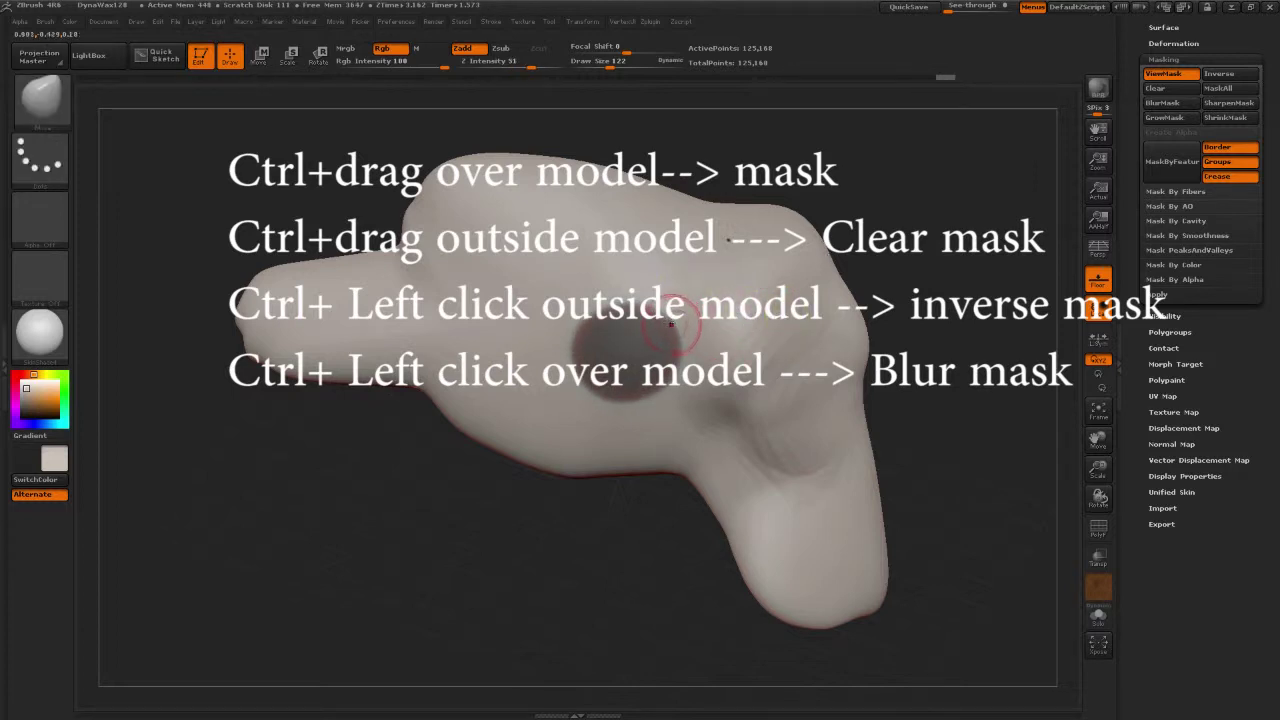
Step: Try pulling the surface around the masked spot with the Move brush at draw size 417, and undo the pulls
{"action": "key", "text": "s"}
{"action": "mouse_move", "coordinate": [680, 327]}
{"action": "left_mouse_down"}
{"action": "mouse_move", "coordinate": [711, 326]}
{"action": "mouse_move", "coordinate": [688, 304]}
{"action": "mouse_move", "coordinate": [738, 298]}
{"action": "mouse_move", "coordinate": [566, 333]}
{"action": "left_mouse_up"}
{"action": "left_click_drag", "start_coordinate": [912, 284], "coordinate": [1022, 290]}
{"action": "left_click_drag", "start_coordinate": [678, 342], "coordinate": [714, 339]}
{"action": "mouse_move", "coordinate": [816, 424]}
{"action": "left_mouse_down"}
{"action": "mouse_move", "coordinate": [880, 380]}
{"action": "mouse_move", "coordinate": [617, 340]}
{"action": "mouse_move", "coordinate": [650, 440]}
{"action": "left_mouse_up"}
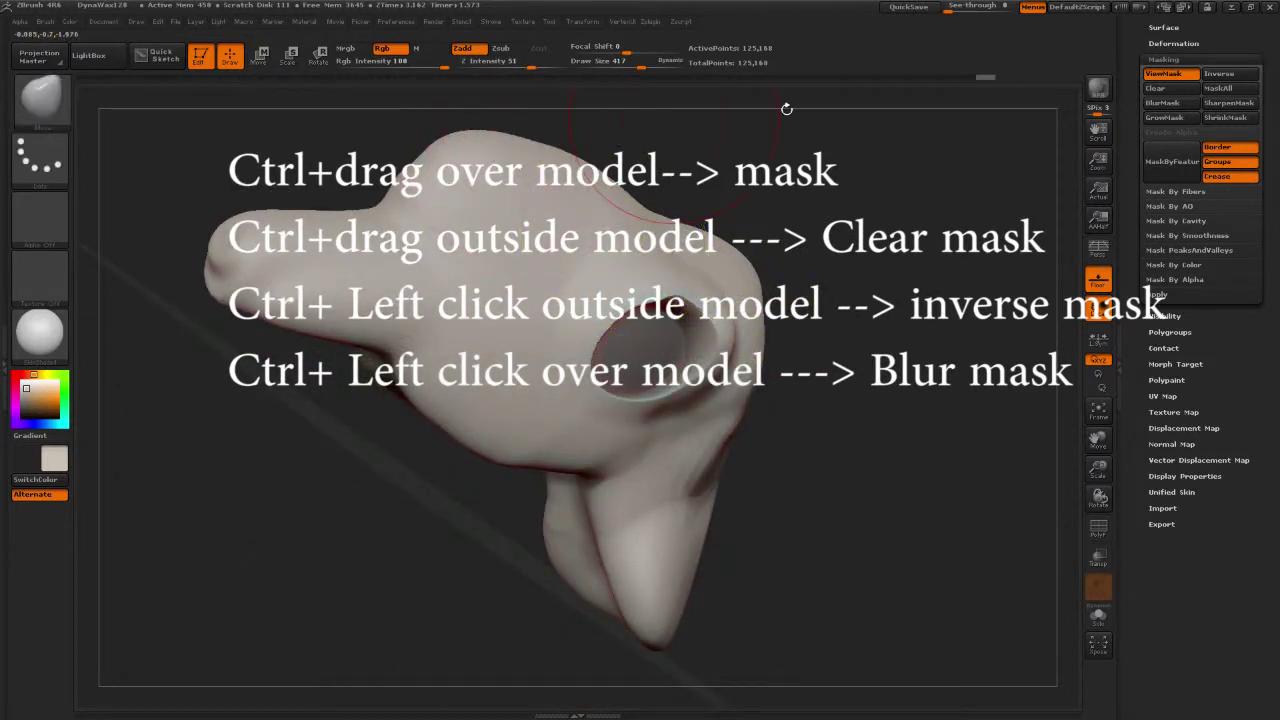
{"action": "key", "text": "ctrl+z"}
{"action": "key", "text": "ctrl+z"}
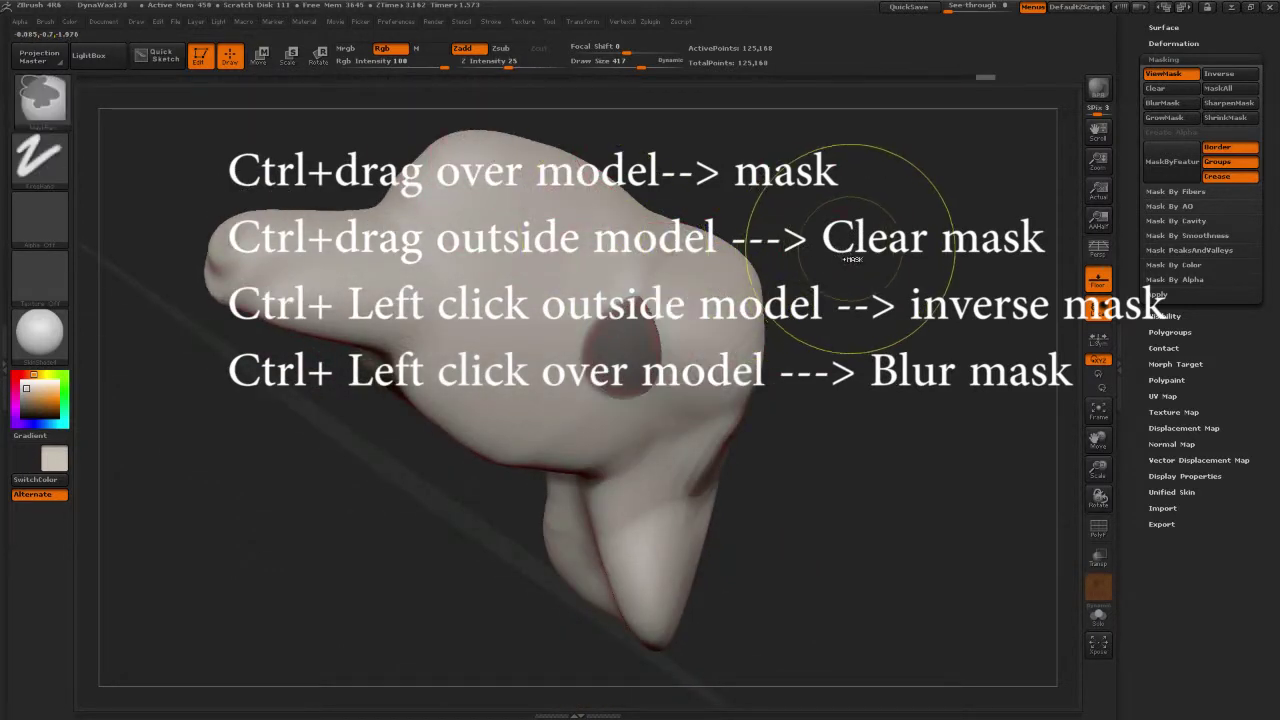
Step: Set the draw size to 283 and invert the mask so only the round spot stays editable
{"action": "mouse_move", "coordinate": [911, 261]}
{"action": "left_mouse_down"}
{"action": "mouse_move", "coordinate": [844, 274]}
{"action": "mouse_move", "coordinate": [793, 327]}
{"action": "left_mouse_up"}
{"action": "key", "text": "s"}
{"action": "left_click_drag", "start_coordinate": [595, 407], "coordinate": [580, 407]}
{"action": "left_click_drag", "start_coordinate": [914, 280], "coordinate": [1009, 225]}
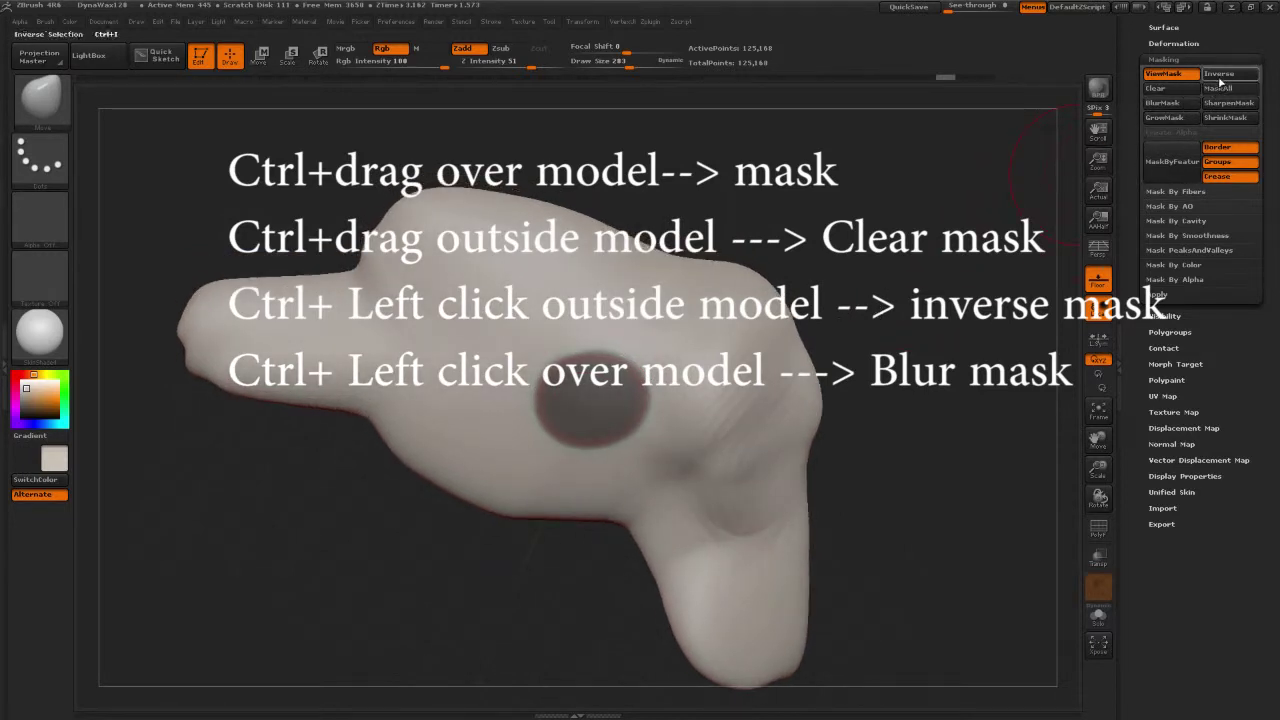
{"action": "left_click", "coordinate": [880, 336], "text": "ctrl"}
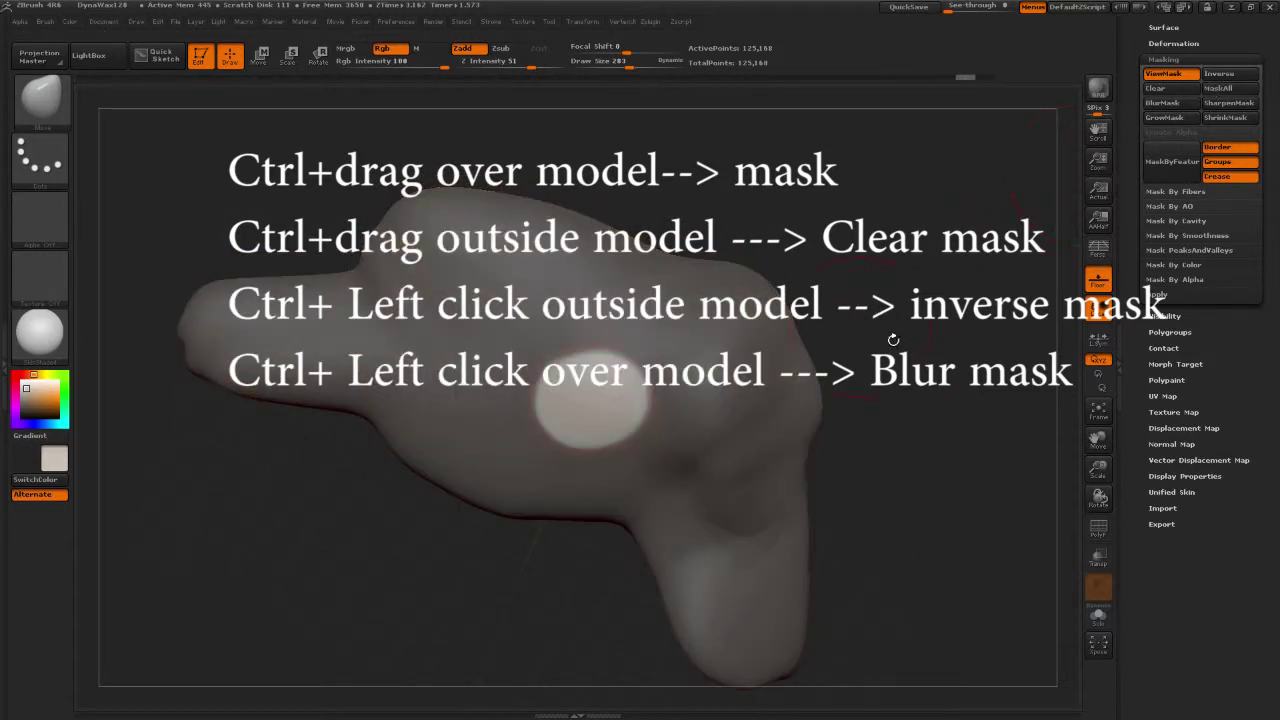
Step: Invert the mask back and forth, ending with everything except the round spot masked
{"action": "left_click_drag", "start_coordinate": [947, 342], "coordinate": [921, 273]}
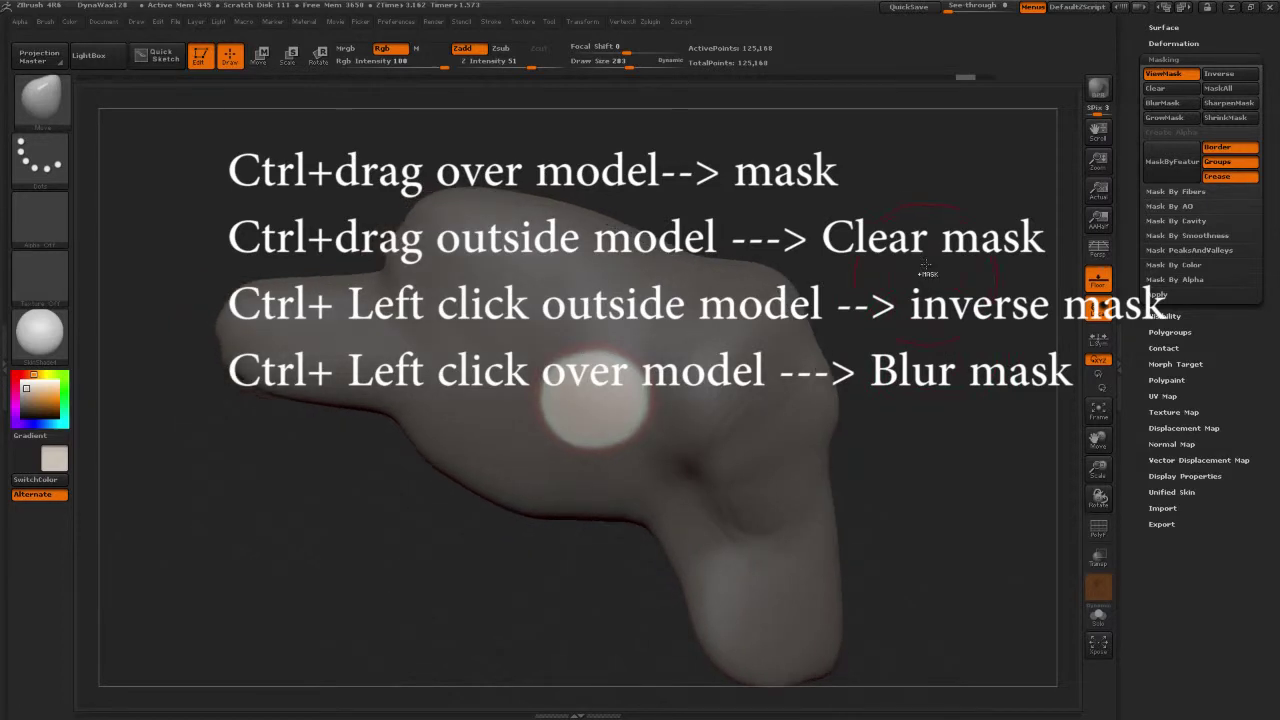
{"action": "key", "text": "ctrl"}
{"action": "left_click", "coordinate": [908, 258], "text": "ctrl"}
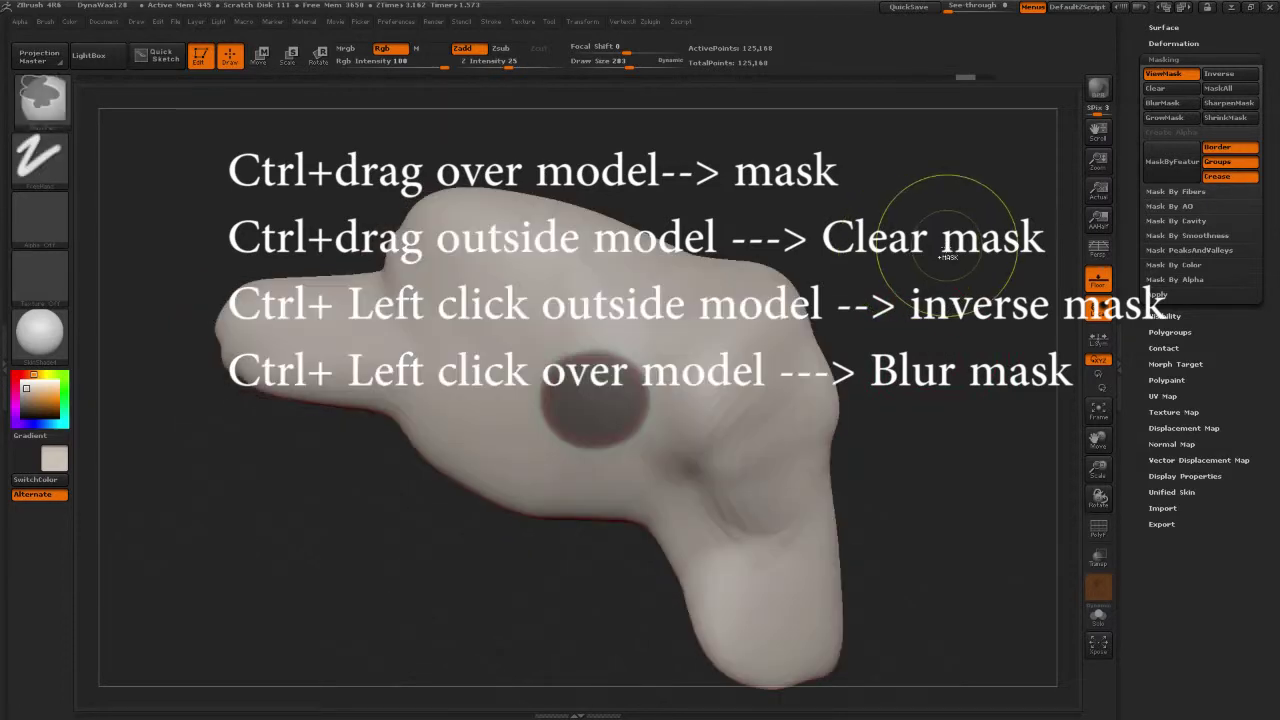
{"action": "left_click", "coordinate": [900, 258], "text": "ctrl"}
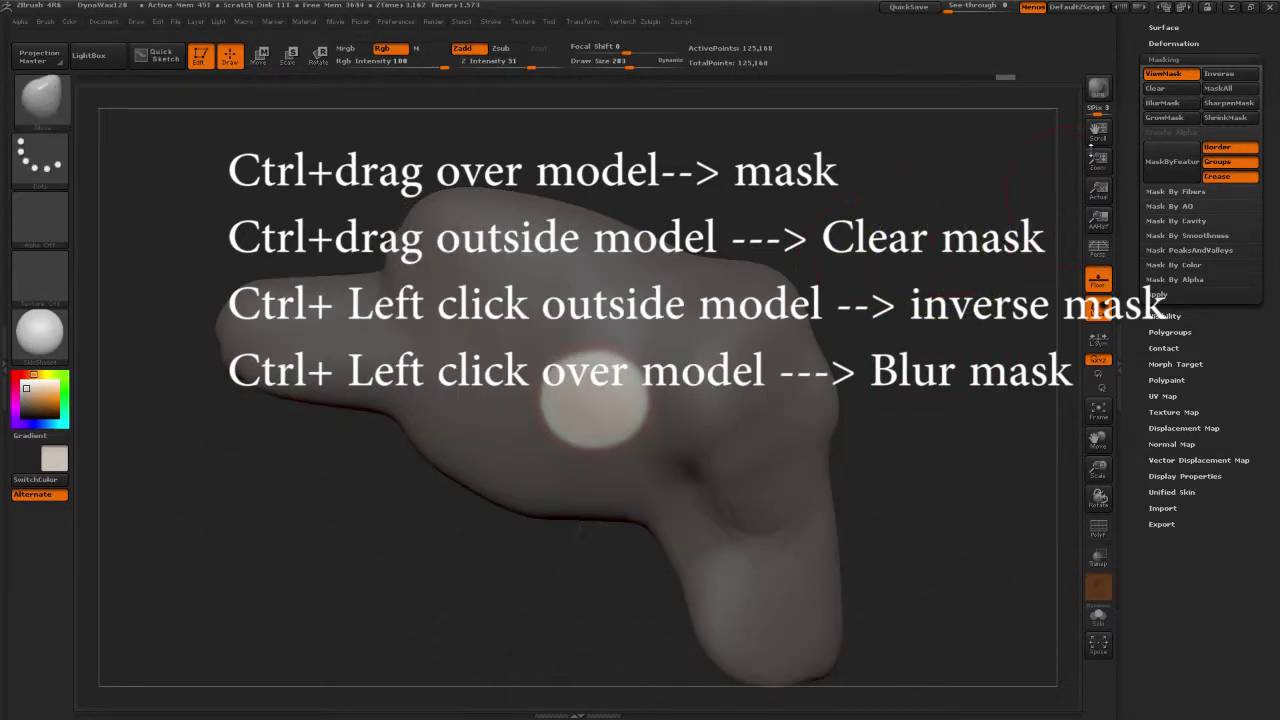
{"action": "left_click", "coordinate": [1232, 78]}
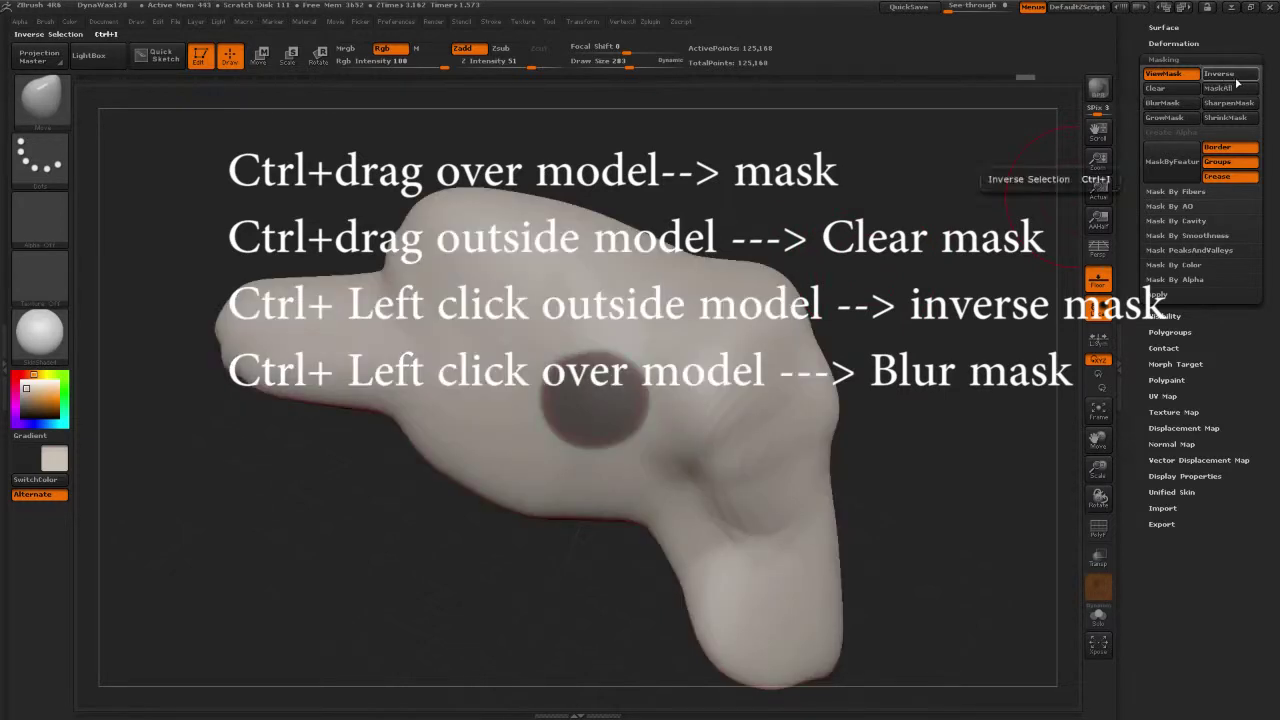
{"action": "left_click", "coordinate": [1236, 78]}
Step: Pull the unmasked spot outward into a long pointed limb with the Move brush at draw size 503, and clear the mask
{"action": "left_click_drag", "start_coordinate": [916, 307], "coordinate": [808, 318]}
{"action": "key", "text": "s"}
{"action": "mouse_move", "coordinate": [601, 398]}
{"action": "left_mouse_down"}
{"action": "mouse_move", "coordinate": [619, 402]}
{"action": "mouse_move", "coordinate": [502, 476]}
{"action": "mouse_move", "coordinate": [372, 507]}
{"action": "mouse_move", "coordinate": [374, 522]}
{"action": "mouse_move", "coordinate": [630, 515]}
{"action": "mouse_move", "coordinate": [613, 486]}
{"action": "left_mouse_up"}
{"action": "left_click_drag", "start_coordinate": [480, 430], "coordinate": [503, 423]}
{"action": "left_click_drag", "start_coordinate": [950, 388], "coordinate": [788, 344]}
{"action": "left_click_drag", "start_coordinate": [735, 145], "coordinate": [756, 147]}
{"action": "left_click_drag", "start_coordinate": [842, 243], "coordinate": [866, 330]}
{"action": "left_click_drag", "start_coordinate": [951, 244], "coordinate": [1045, 196], "text": "alt"}
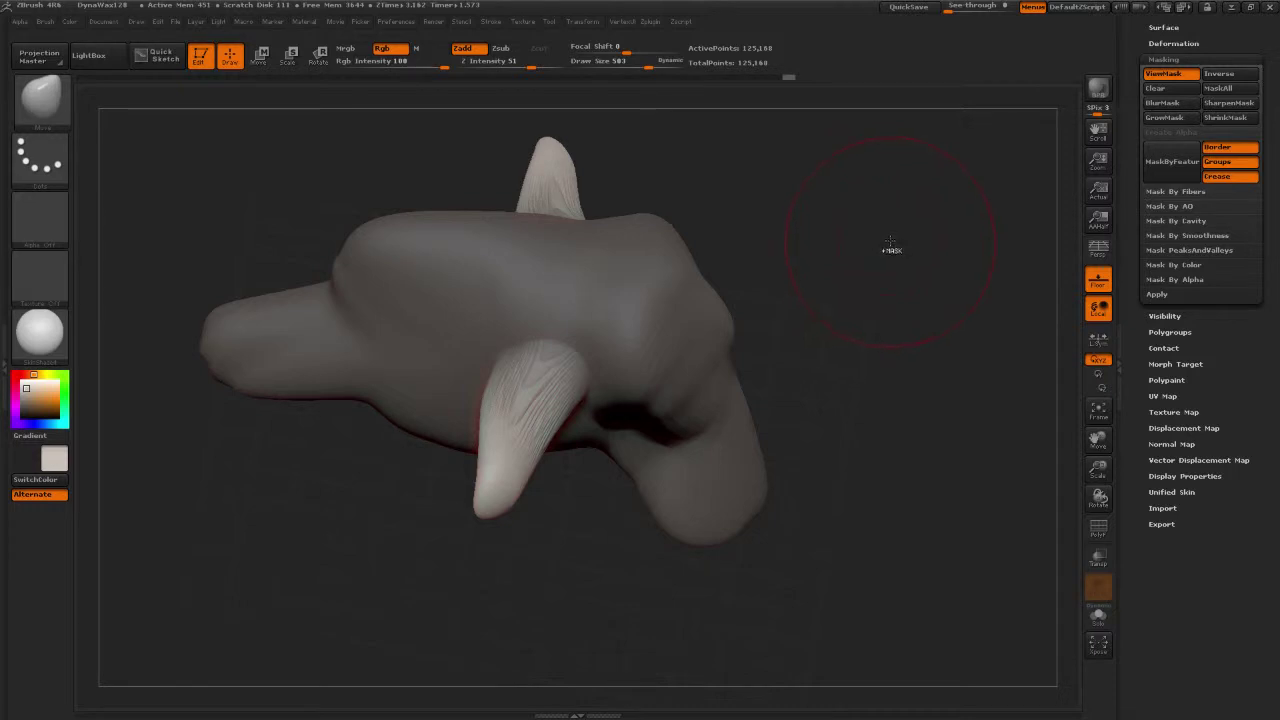
{"action": "mouse_move", "coordinate": [838, 183]}
{"action": "left_mouse_down", "text": "ctrl"}
{"action": "mouse_move", "coordinate": [972, 275]}
{"action": "mouse_move", "coordinate": [968, 290]}
{"action": "left_mouse_up", "text": "ctrl"}
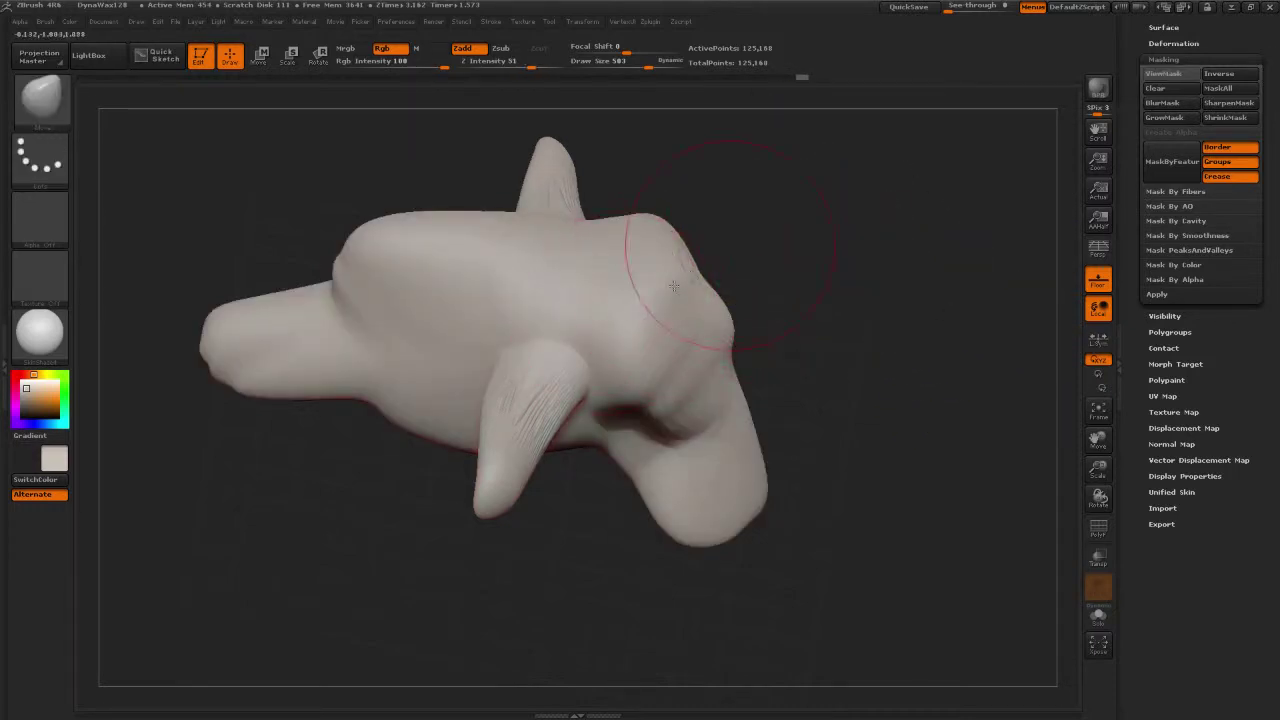
Step: Set the draw size to 264, paint a trial mask on the body's upper side, and clear it
{"action": "key", "text": "s"}
{"action": "mouse_move", "coordinate": [678, 311]}
{"action": "left_mouse_down"}
{"action": "mouse_move", "coordinate": [656, 312]}
{"action": "mouse_move", "coordinate": [664, 272]}
{"action": "left_mouse_up"}
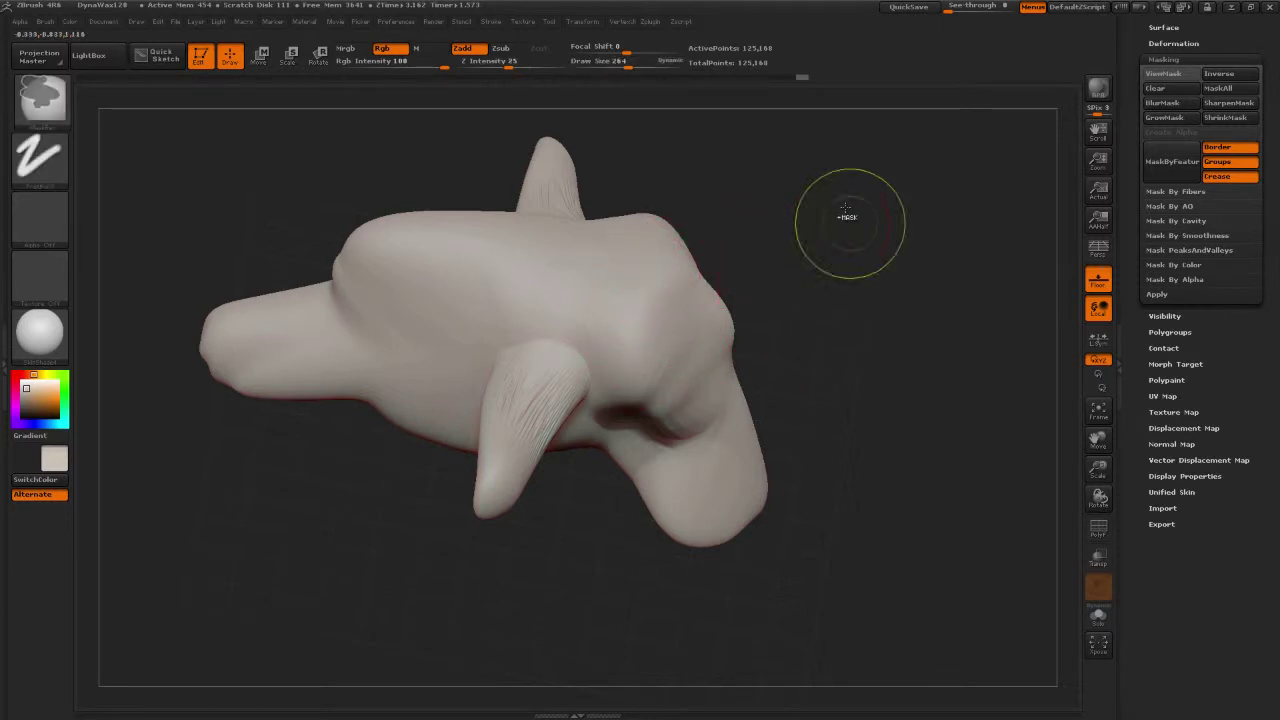
{"action": "left_click", "coordinate": [625, 270], "text": "ctrl"}
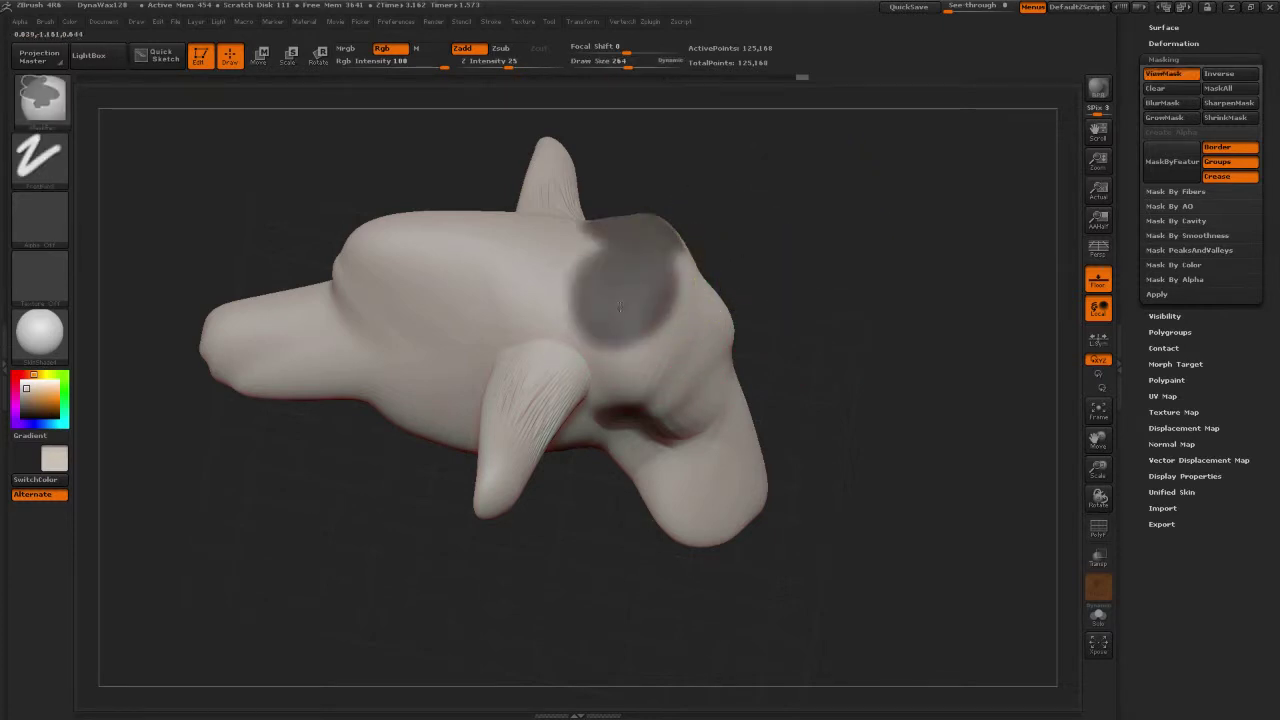
{"action": "mouse_move", "coordinate": [850, 169]}
{"action": "left_mouse_down", "text": "ctrl"}
{"action": "mouse_move", "coordinate": [888, 220]}
{"action": "mouse_move", "coordinate": [830, 288]}
{"action": "mouse_move", "coordinate": [723, 337]}
{"action": "left_mouse_up", "text": "ctrl"}
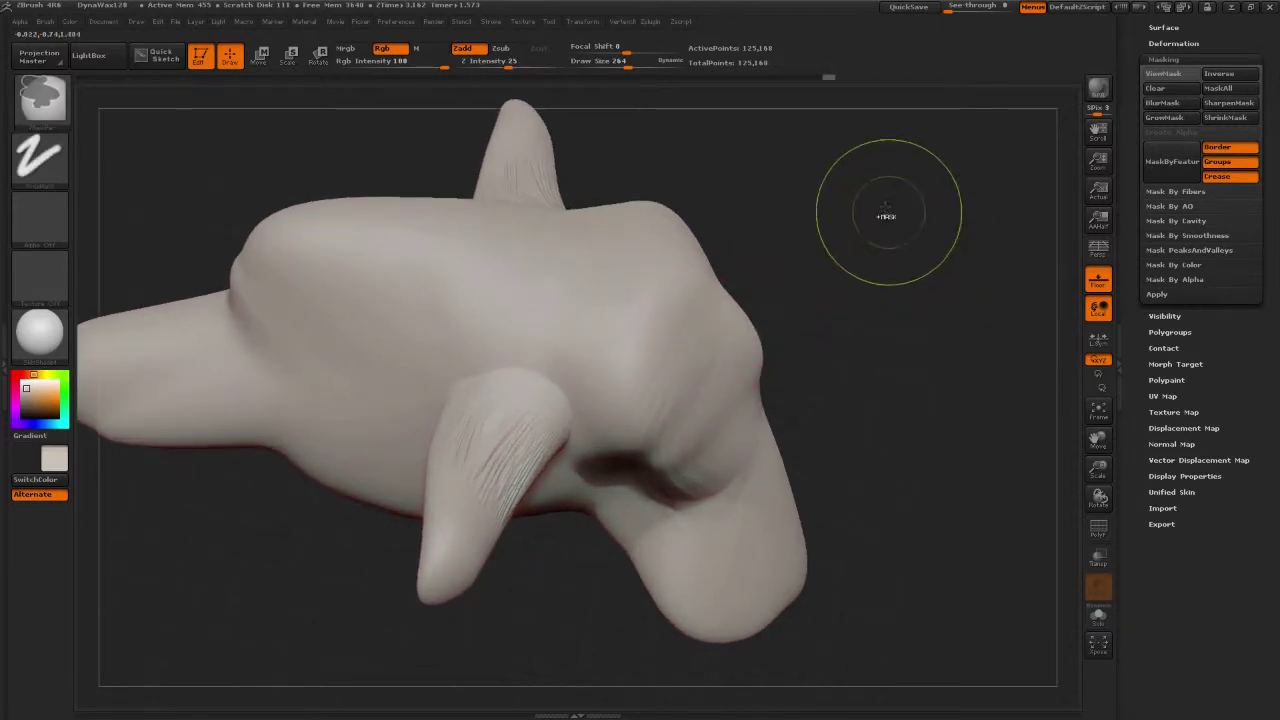
Step: Remesh the form with DynaMesh and smooth the streaked surface of the side limb
{"action": "left_click_drag", "start_coordinate": [890, 189], "coordinate": [1020, 275], "text": "ctrl"}
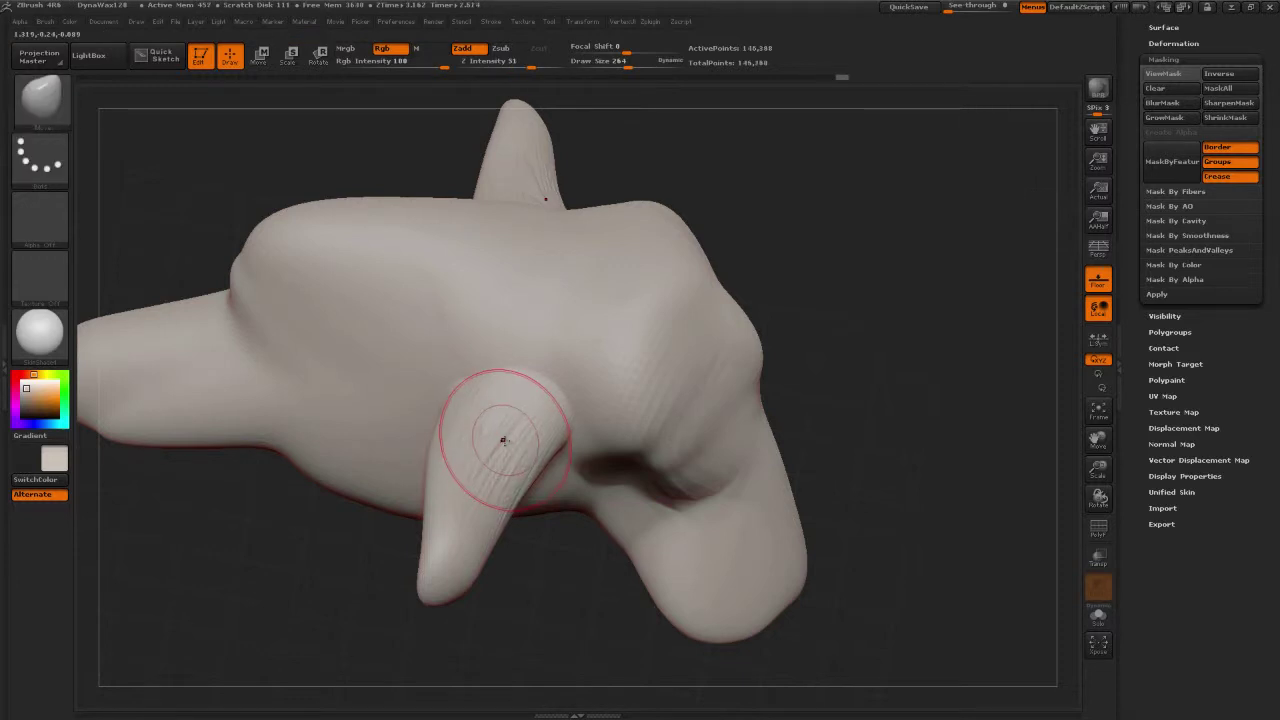
{"action": "left_click_drag", "start_coordinate": [505, 444], "coordinate": [504, 460], "text": "shift"}
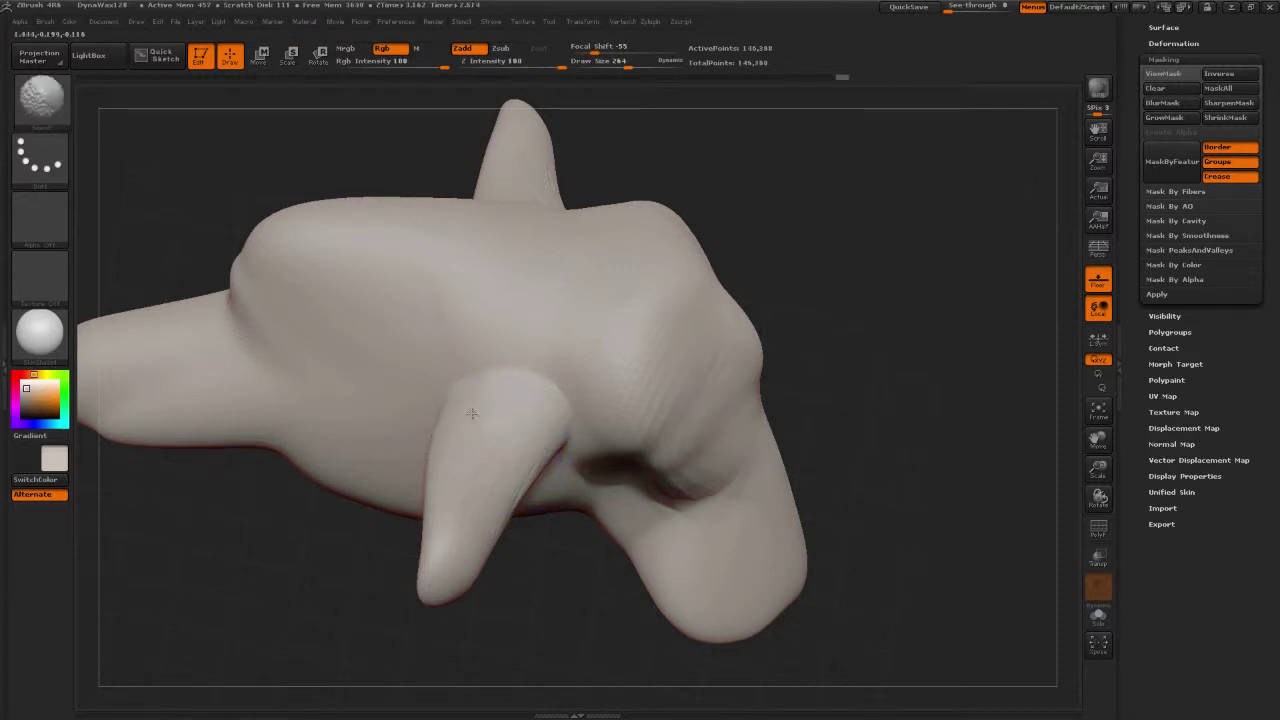
Step: Carve two eye sockets into the head with ClayBuildup at draw size 101, and smooth the brow and inner corners around them
{"action": "mouse_move", "coordinate": [952, 286]}
{"action": "left_mouse_down"}
{"action": "mouse_move", "coordinate": [960, 260]}
{"action": "mouse_move", "coordinate": [834, 343]}
{"action": "mouse_move", "coordinate": [830, 314]}
{"action": "left_mouse_up"}
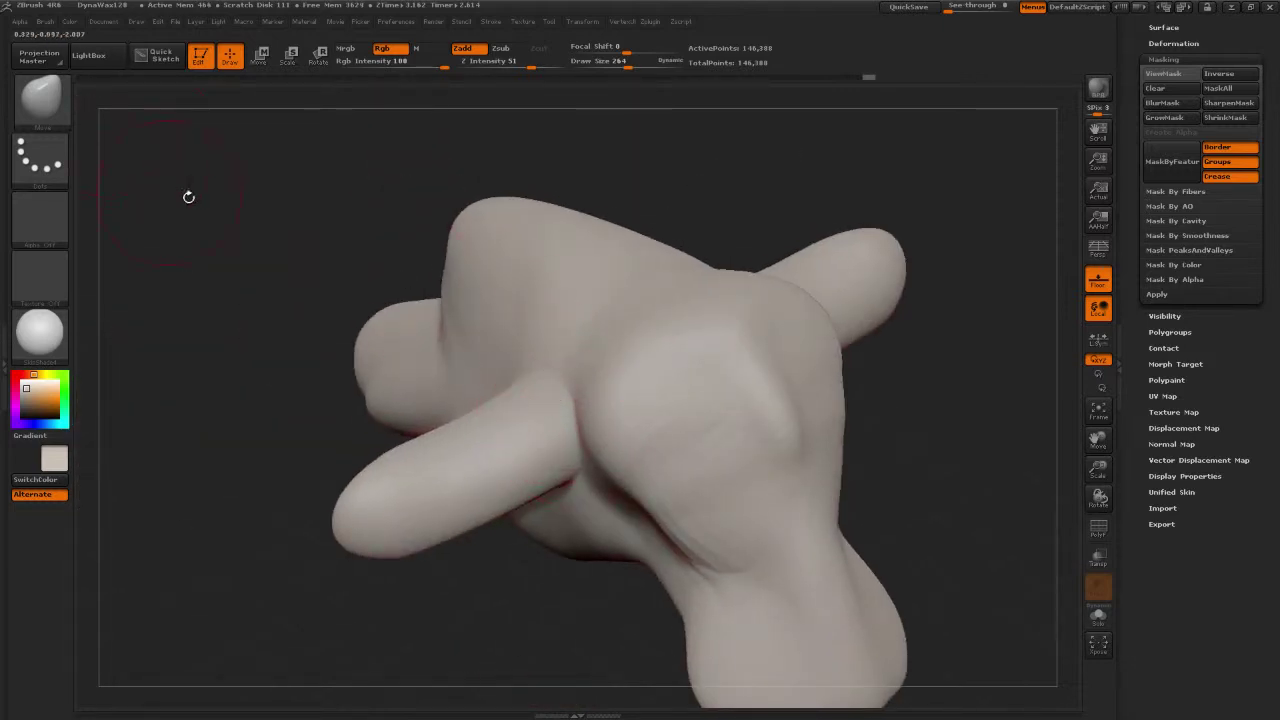
{"action": "left_click", "coordinate": [58, 120]}
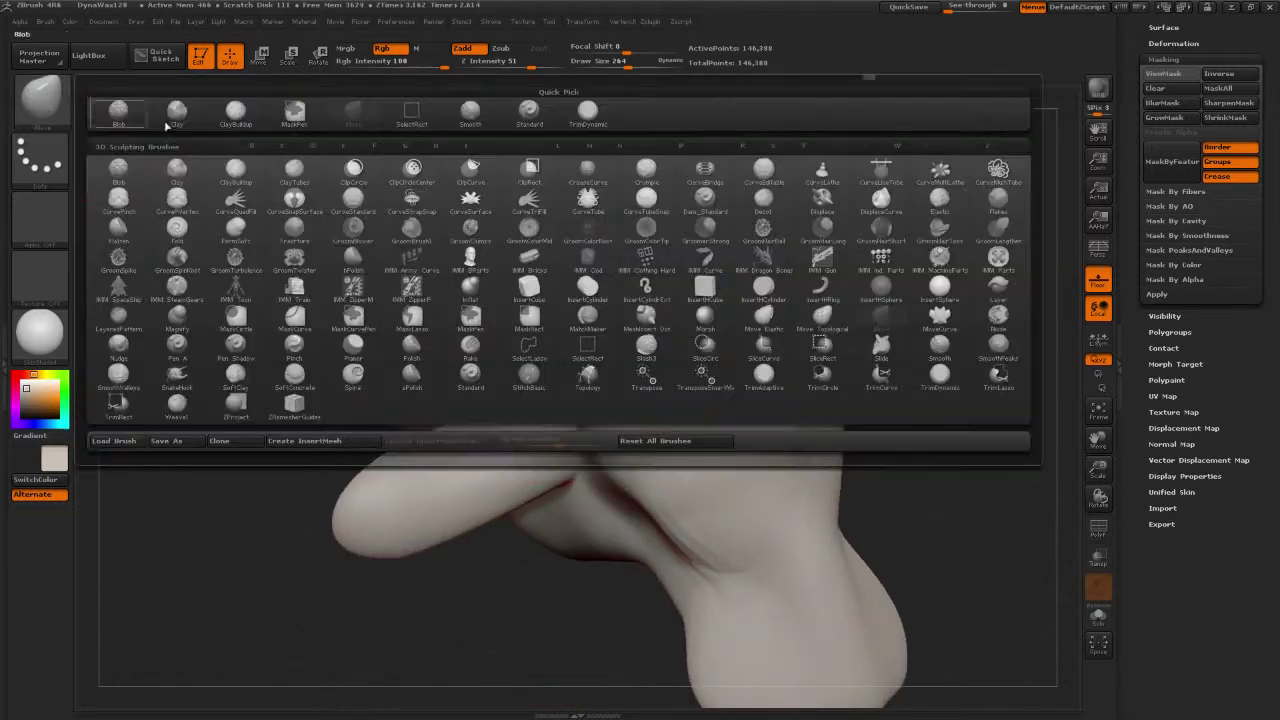
{"action": "left_click", "coordinate": [235, 122]}
{"action": "key", "text": "s"}
{"action": "left_click_drag", "start_coordinate": [664, 424], "coordinate": [646, 433]}
{"action": "mouse_move", "coordinate": [704, 389]}
{"action": "left_mouse_down"}
{"action": "mouse_move", "coordinate": [645, 443]}
{"action": "mouse_move", "coordinate": [726, 377]}
{"action": "mouse_move", "coordinate": [643, 450]}
{"action": "mouse_move", "coordinate": [686, 436]}
{"action": "mouse_move", "coordinate": [679, 427]}
{"action": "left_mouse_up"}
{"action": "key", "text": "s"}
{"action": "right_click_drag", "start_coordinate": [680, 460], "coordinate": [680, 428]}
{"action": "left_click_drag", "start_coordinate": [664, 441], "coordinate": [714, 398], "text": "shift"}
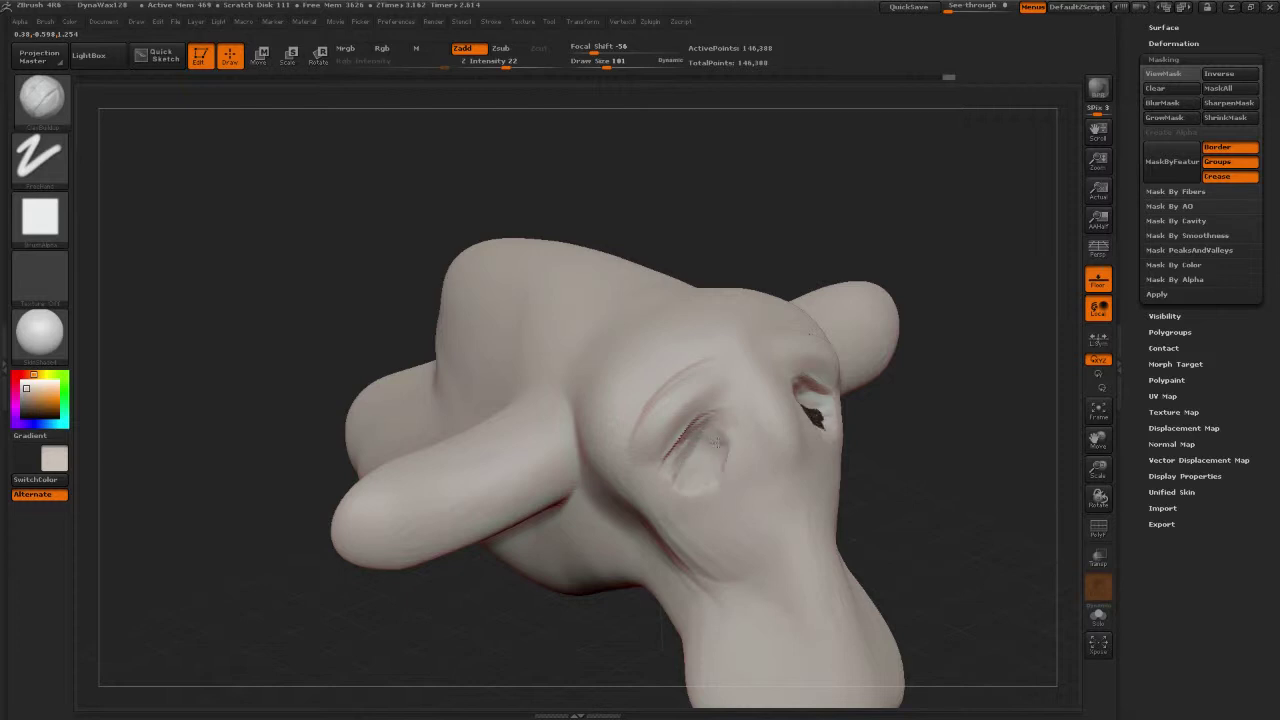
{"action": "mouse_move", "coordinate": [714, 456]}
{"action": "left_mouse_down", "text": "shift"}
{"action": "mouse_move", "coordinate": [702, 453]}
{"action": "mouse_move", "coordinate": [729, 460]}
{"action": "left_mouse_up", "text": "shift"}
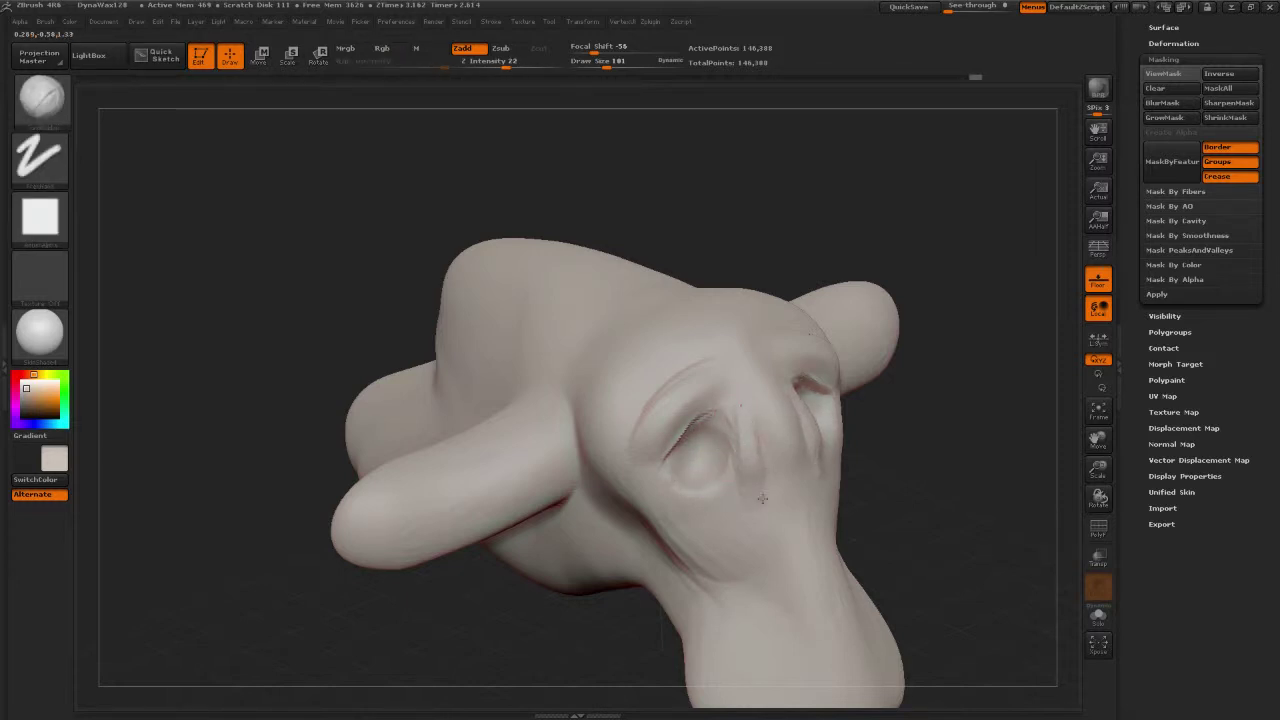
Step: Build up a nose bridge with a wide nose tip between the eye sockets, and smooth it into the face
{"action": "key", "text": "ctrl"}
{"action": "mouse_move", "coordinate": [772, 530]}
{"action": "left_mouse_down"}
{"action": "mouse_move", "coordinate": [796, 498]}
{"action": "mouse_move", "coordinate": [774, 508]}
{"action": "mouse_move", "coordinate": [800, 498]}
{"action": "left_mouse_up"}
{"action": "left_click_drag", "start_coordinate": [790, 500], "coordinate": [746, 531], "text": "shift"}
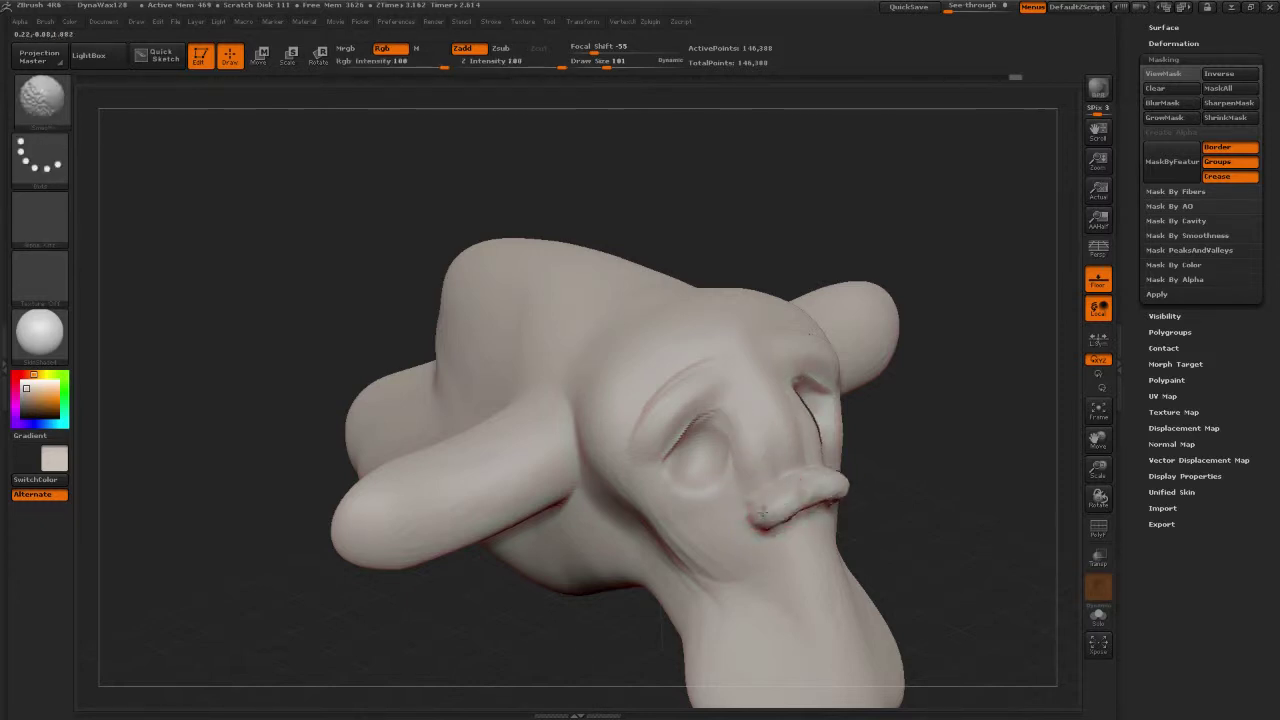
{"action": "left_click_drag", "start_coordinate": [813, 507], "coordinate": [826, 500], "text": "shift"}
{"action": "right_click_drag", "start_coordinate": [815, 540], "coordinate": [777, 484]}
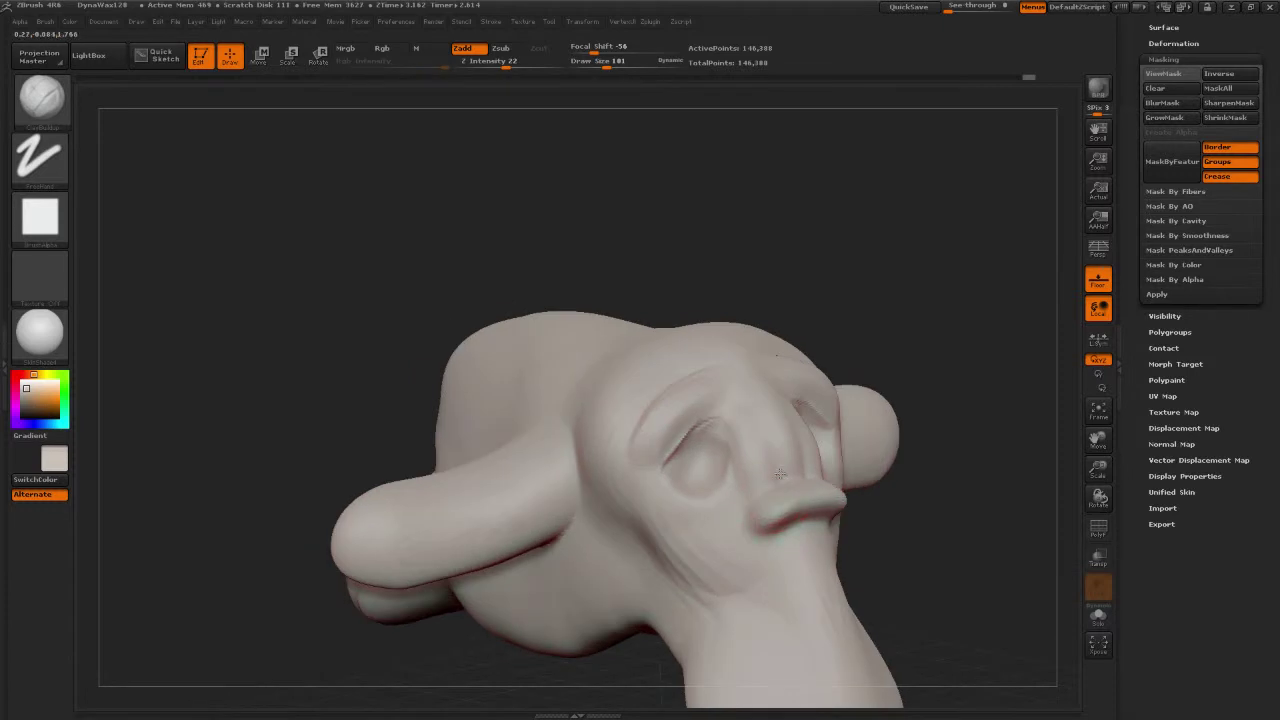
{"action": "key", "text": "ctrl"}
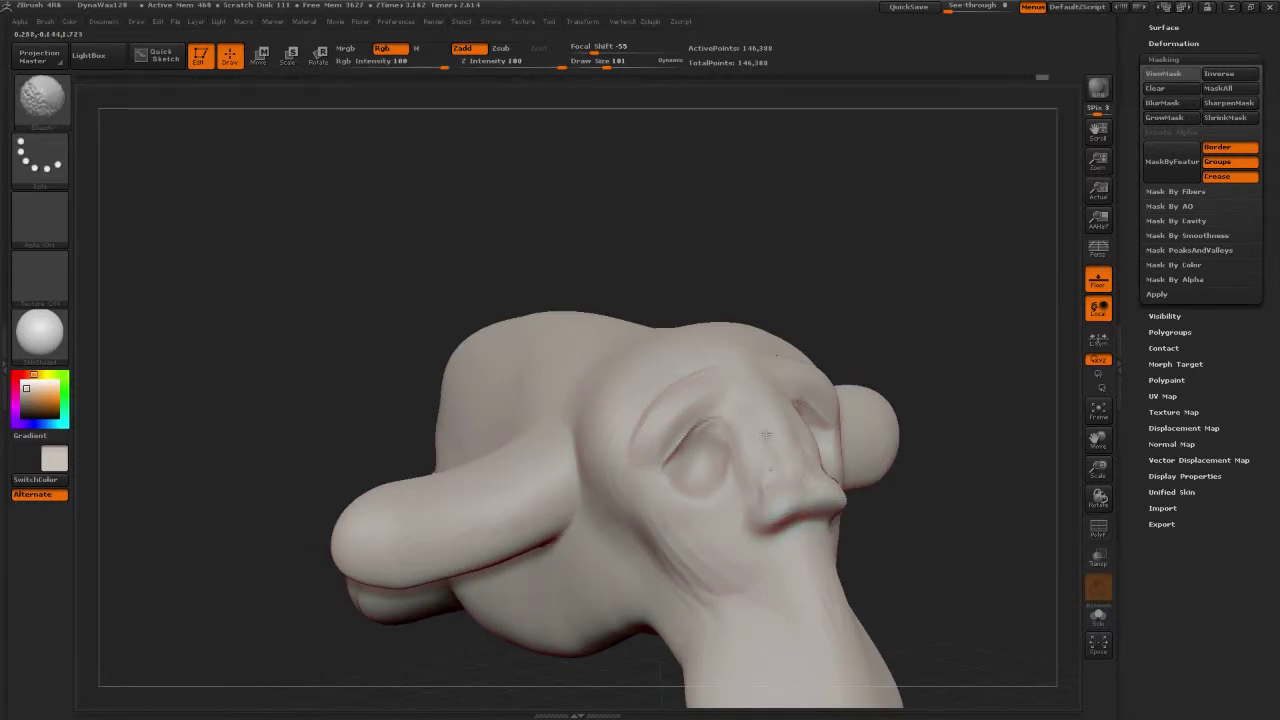
{"action": "left_click_drag", "start_coordinate": [893, 480], "coordinate": [892, 520]}
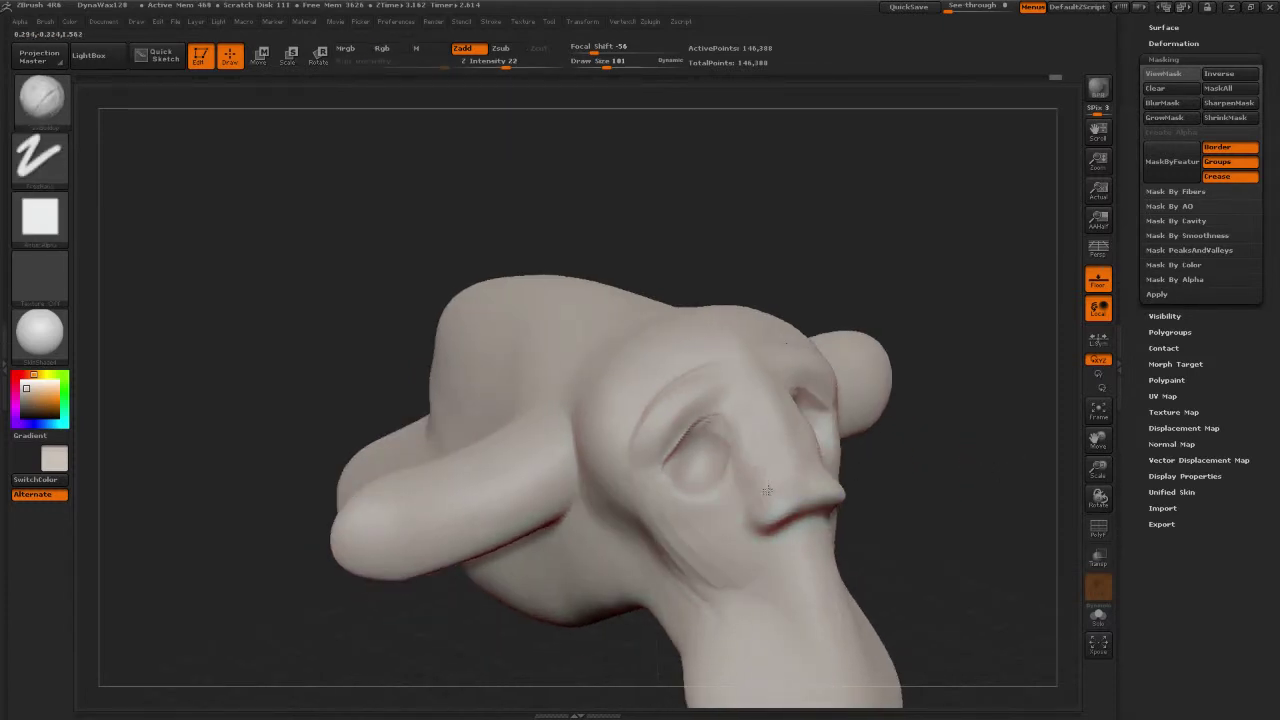
{"action": "key", "text": "ctrl"}
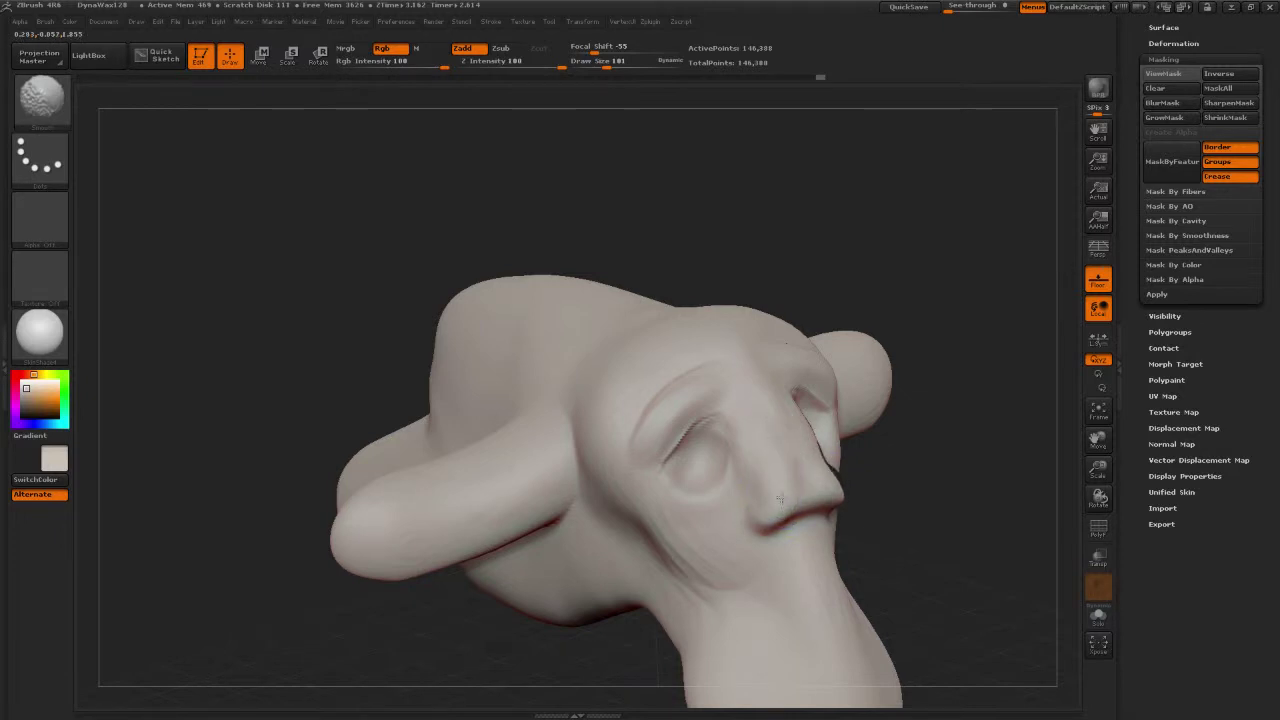
Step: Carve the hollow beneath the nose and shape the upper lip, smoothing the surrounding surface
{"action": "left_click_drag", "start_coordinate": [932, 505], "coordinate": [908, 492]}
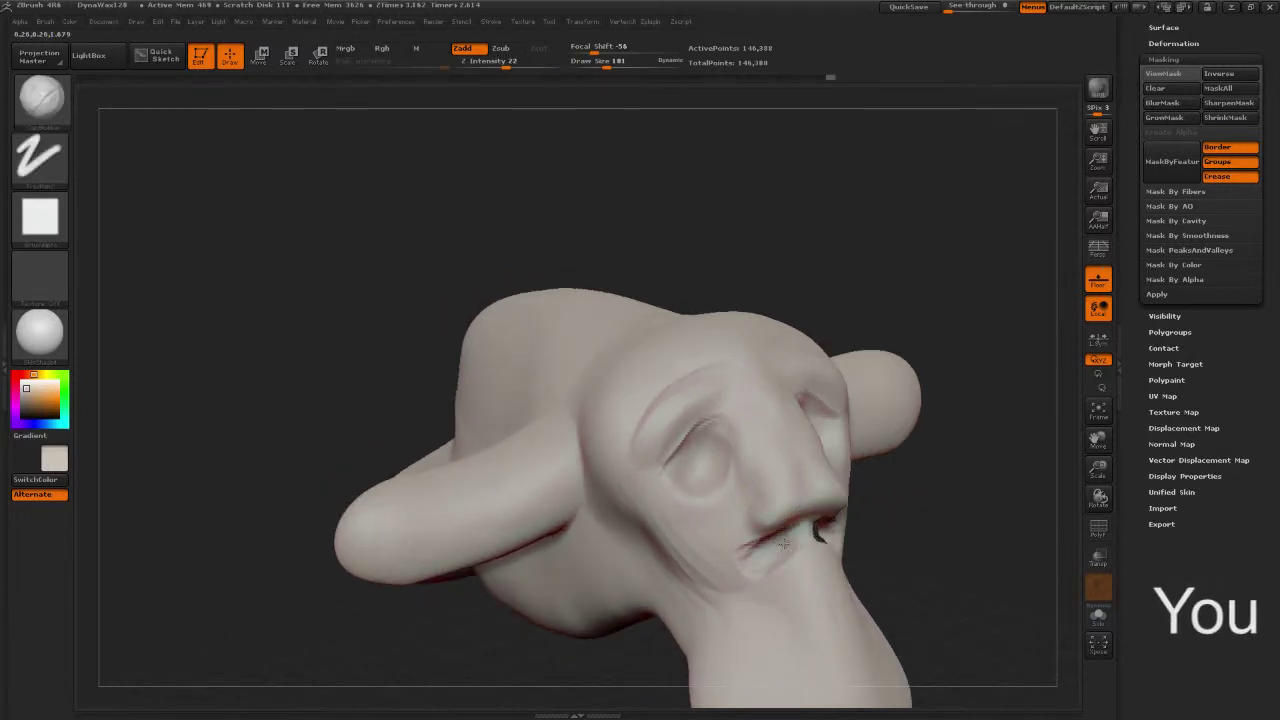
{"action": "key", "text": "ctrl"}
{"action": "left_click_drag", "start_coordinate": [816, 548], "coordinate": [778, 572], "text": "shift"}
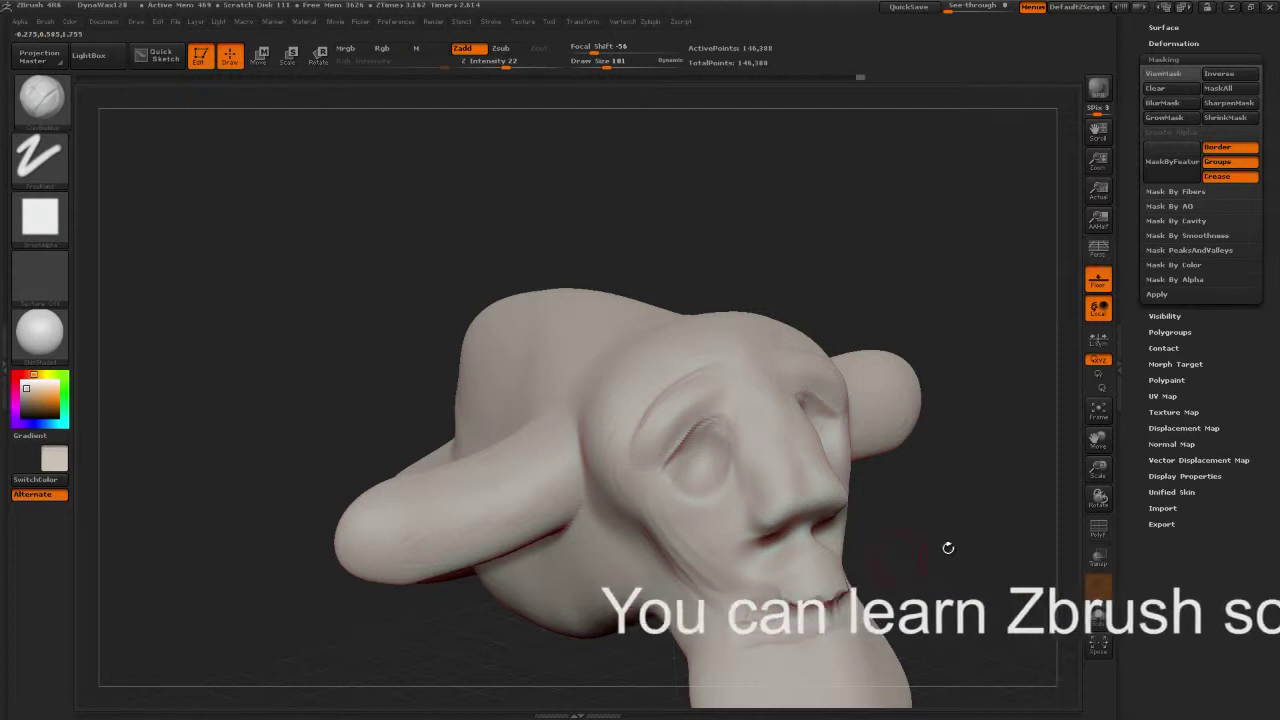
{"action": "left_click_drag", "start_coordinate": [948, 548], "coordinate": [905, 545]}
{"action": "mouse_move", "coordinate": [822, 572]}
{"action": "left_mouse_down", "text": "shift"}
{"action": "mouse_move", "coordinate": [846, 580]}
{"action": "mouse_move", "coordinate": [824, 594]}
{"action": "mouse_move", "coordinate": [834, 612]}
{"action": "left_mouse_up", "text": "shift"}
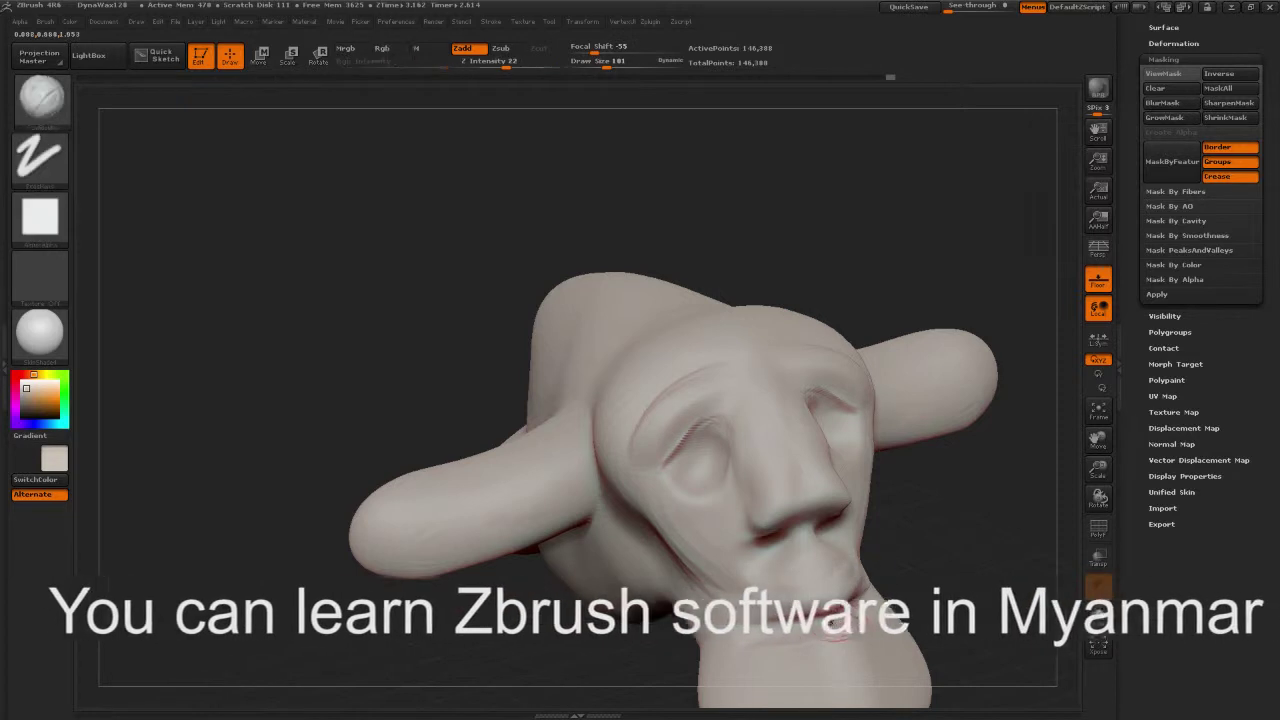
Step: Sculpt the lower lip and the fold separating it from the long chin
{"action": "left_click_drag", "start_coordinate": [815, 622], "coordinate": [838, 606]}
{"action": "mouse_move", "coordinate": [962, 604]}
{"action": "left_mouse_down"}
{"action": "mouse_move", "coordinate": [976, 562]}
{"action": "mouse_move", "coordinate": [978, 574]}
{"action": "left_mouse_up"}
{"action": "key", "text": "ctrl"}
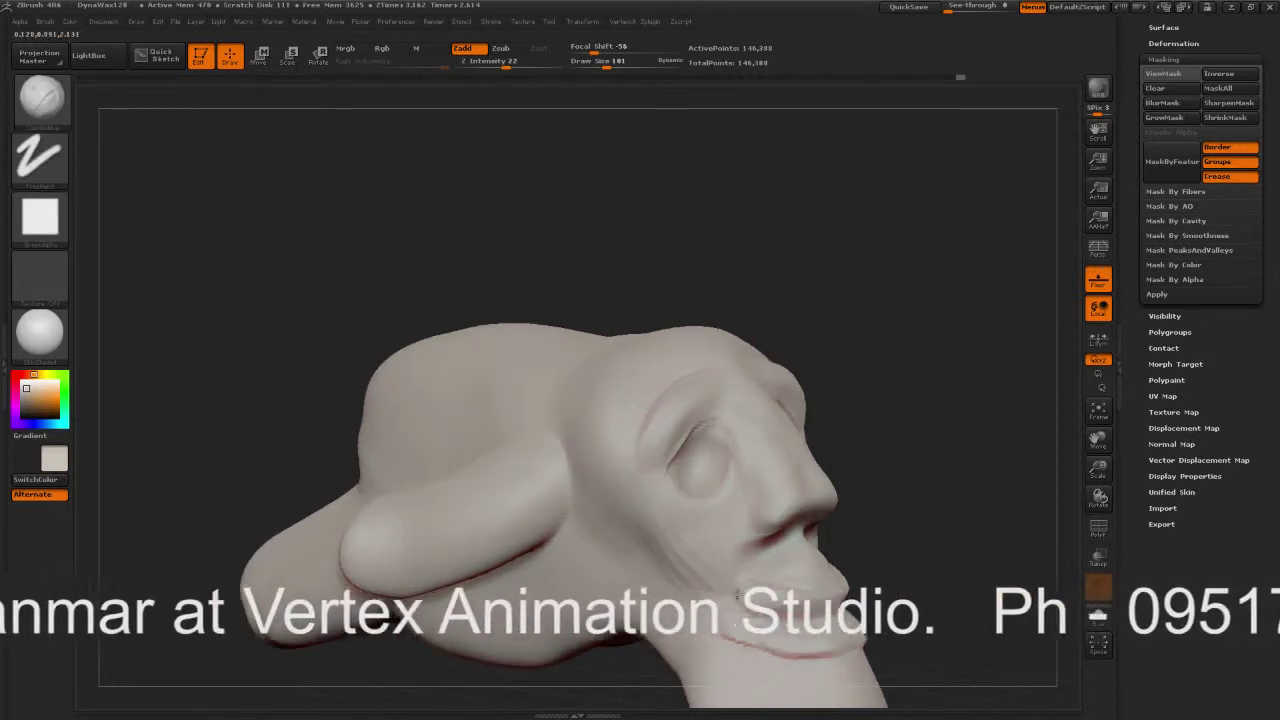
{"action": "key", "text": "ctrl"}
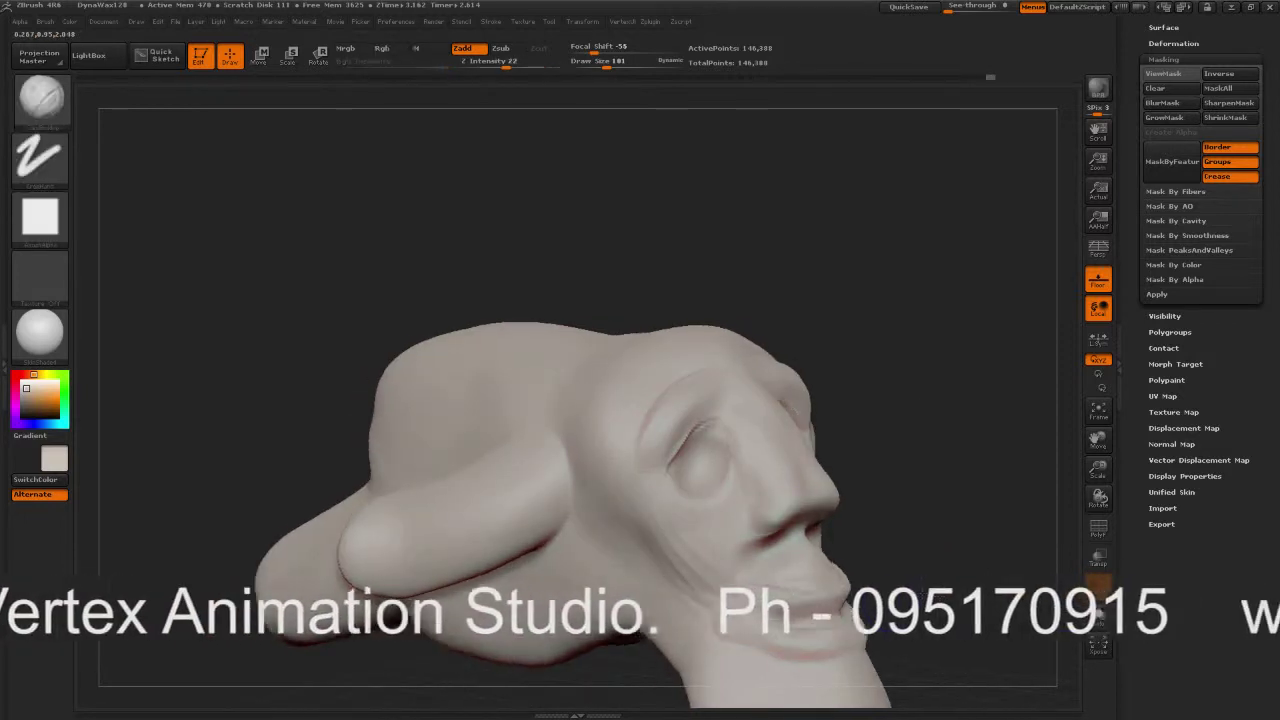
{"action": "left_click_drag", "start_coordinate": [926, 628], "coordinate": [856, 622]}
Step: Build up the eyeballs and overhanging upper eyelids inside the sockets, and smooth them into the brow
{"action": "key", "text": "shift"}
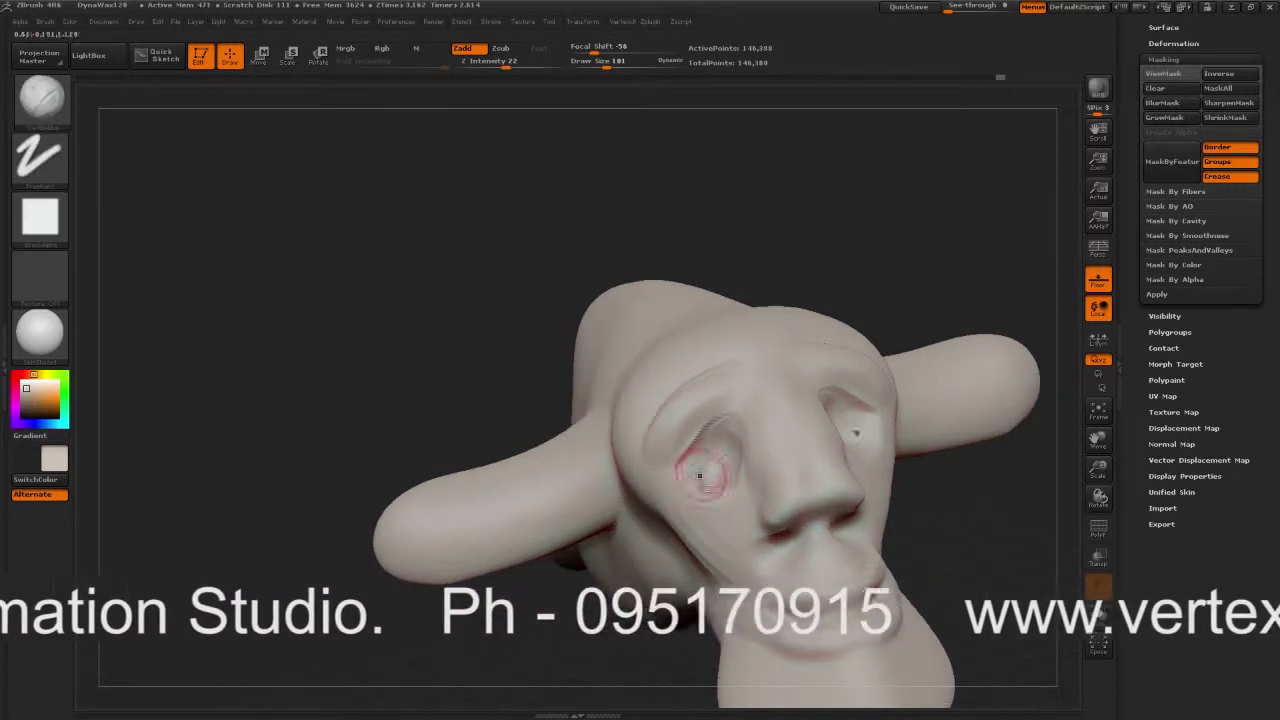
{"action": "mouse_move", "coordinate": [736, 427]}
{"action": "left_mouse_down", "text": "shift"}
{"action": "mouse_move", "coordinate": [694, 461]}
{"action": "mouse_move", "coordinate": [747, 411]}
{"action": "left_mouse_up", "text": "shift"}
{"action": "left_click_drag", "start_coordinate": [684, 468], "coordinate": [738, 428], "text": "shift"}
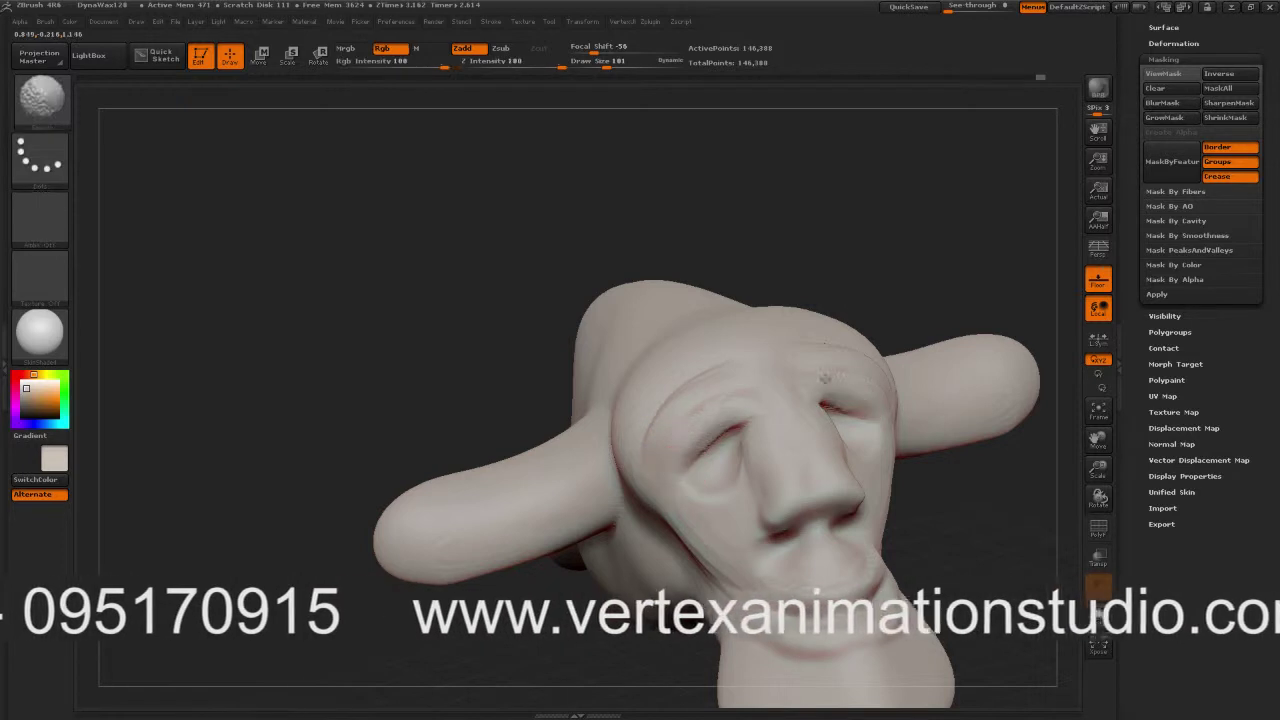
Step: Add volume to the temples and the sides of the brow with a larger ClayBuildup brush, and smooth the strokes
{"action": "left_click_drag", "start_coordinate": [1004, 304], "coordinate": [1052, 312]}
{"action": "key", "text": "s"}
{"action": "mouse_move", "coordinate": [586, 497]}
{"action": "left_mouse_down"}
{"action": "mouse_move", "coordinate": [602, 497]}
{"action": "mouse_move", "coordinate": [634, 379]}
{"action": "left_mouse_up"}
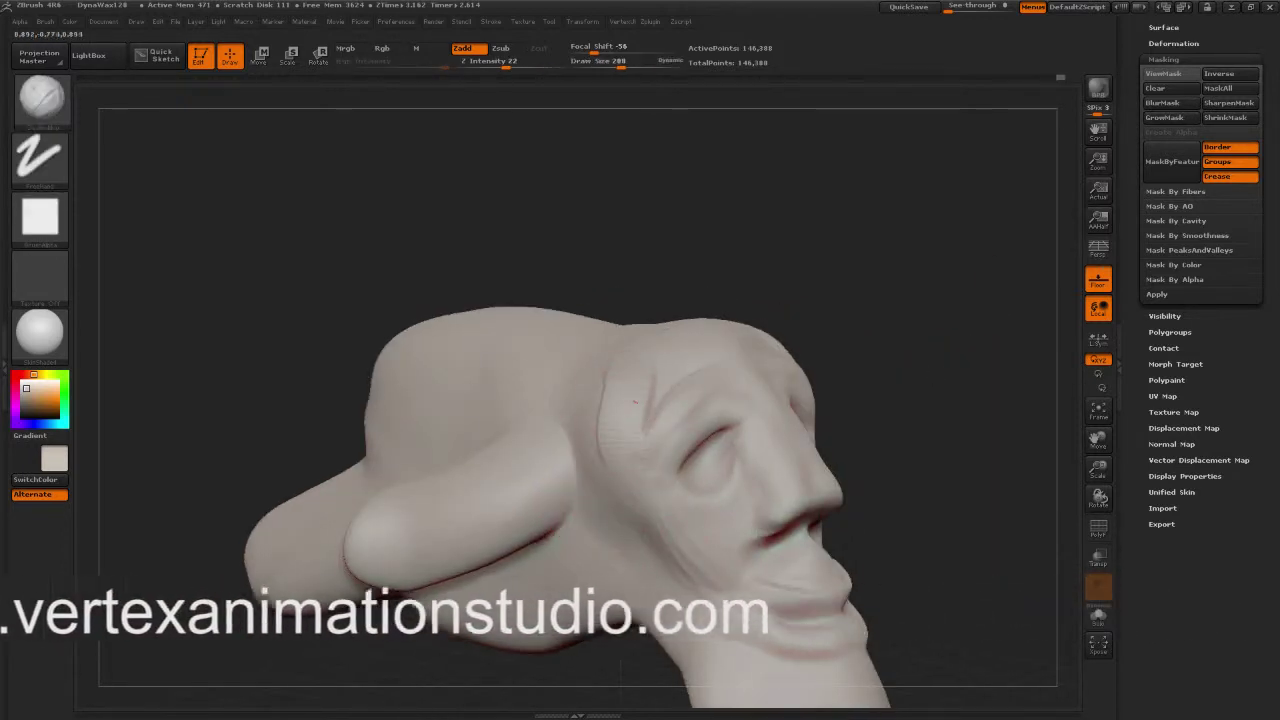
{"action": "left_click_drag", "start_coordinate": [625, 438], "coordinate": [649, 347], "text": "shift"}
{"action": "left_click_drag", "start_coordinate": [648, 394], "coordinate": [647, 383]}
Step: Mask a round spot on each side of the forehead at draw size 89, and invert the mask
{"action": "key", "text": "s"}
{"action": "left_click_drag", "start_coordinate": [823, 306], "coordinate": [776, 311]}
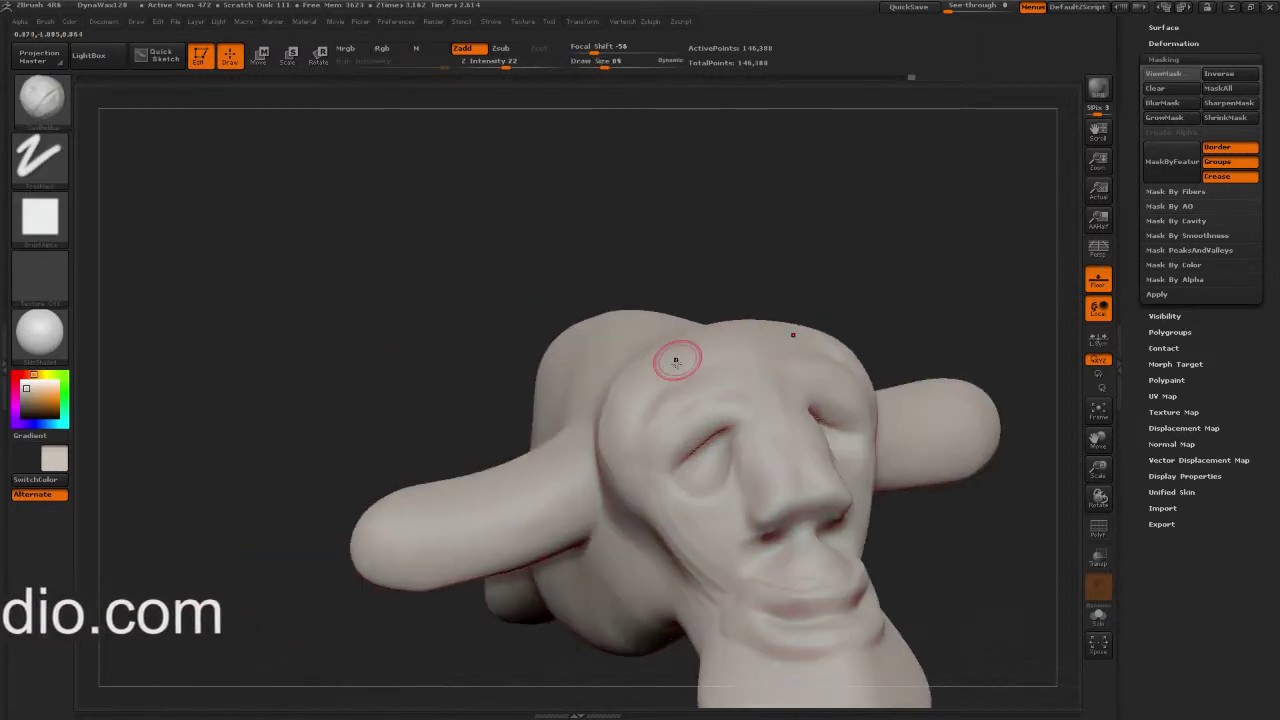
{"action": "left_click_drag", "start_coordinate": [671, 366], "coordinate": [668, 374], "text": "ctrl"}
{"action": "left_click_drag", "start_coordinate": [811, 285], "coordinate": [902, 250]}
{"action": "left_click", "coordinate": [908, 264], "text": "ctrl"}
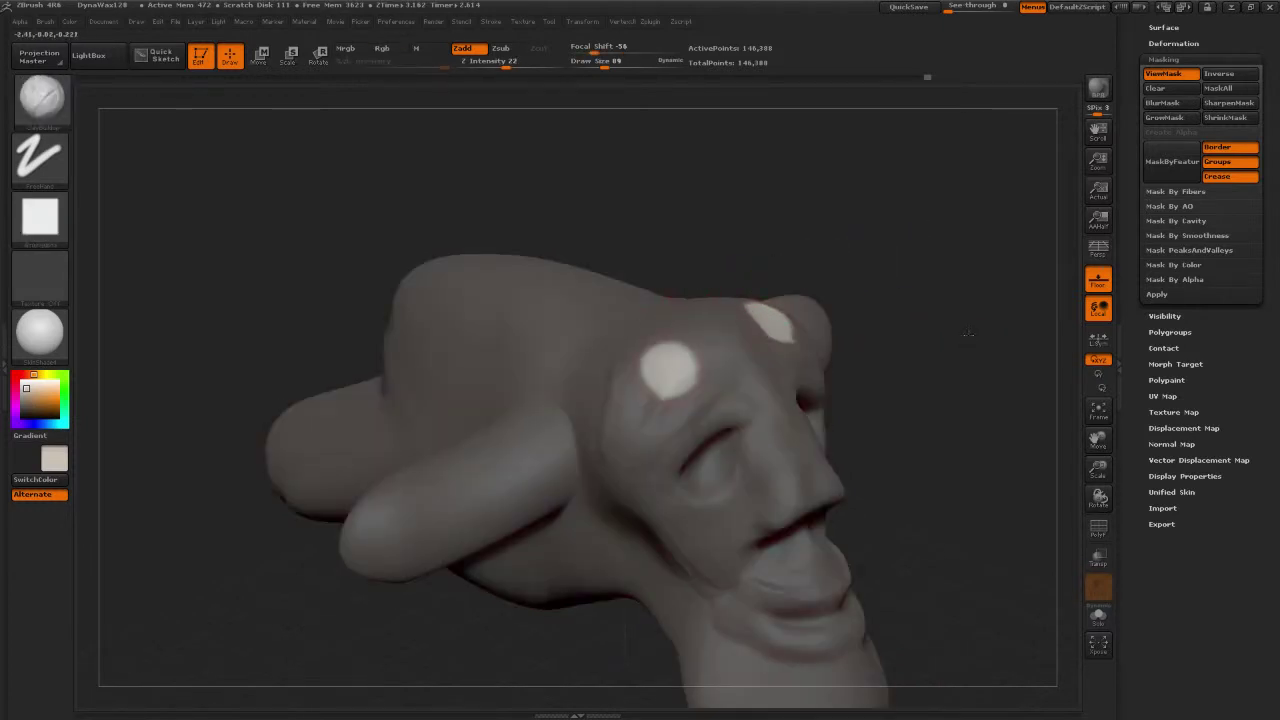
{"action": "left_click_drag", "start_coordinate": [968, 333], "coordinate": [911, 338]}
Step: Pull the unmasked forehead spots into long curved horns with the Move brush at draw size 244, and clear the mask
{"action": "key", "text": "s"}
{"action": "left_click_drag", "start_coordinate": [706, 397], "coordinate": [714, 397]}
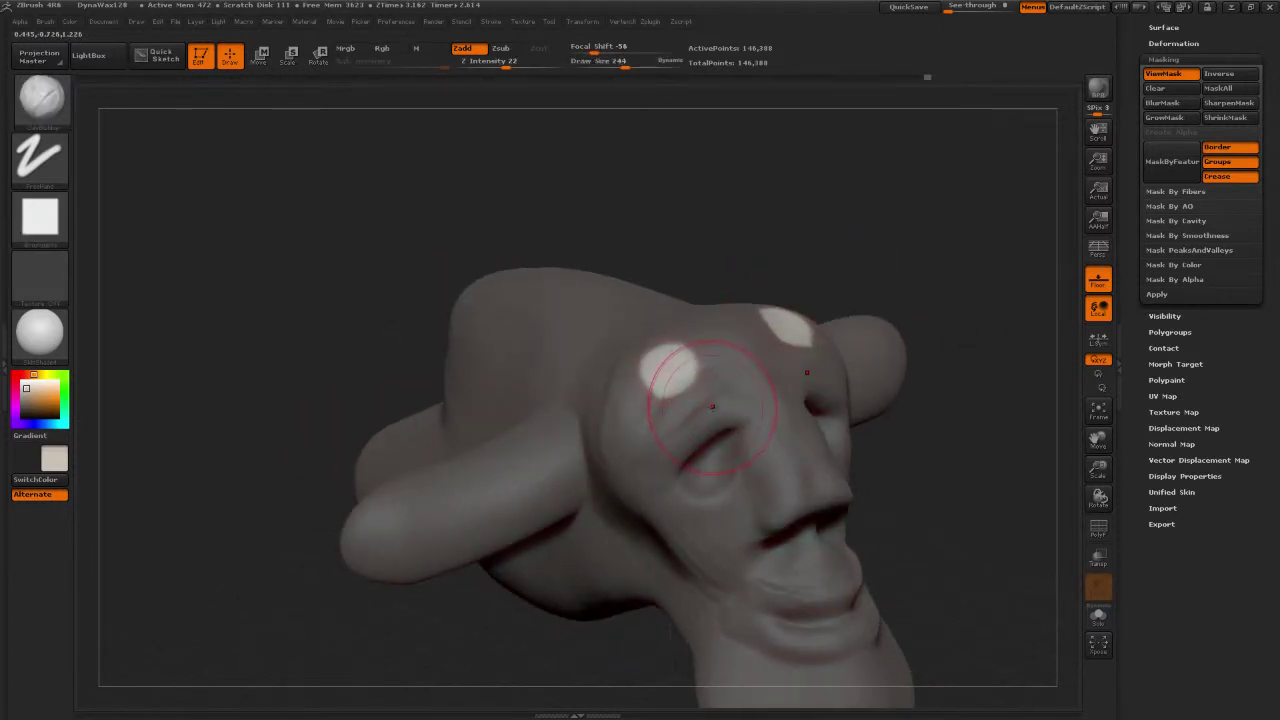
{"action": "key", "text": "b"}
{"action": "key", "text": "m"}
{"action": "key", "text": "v"}
{"action": "key", "text": "s"}
{"action": "mouse_move", "coordinate": [690, 376]}
{"action": "left_mouse_down"}
{"action": "mouse_move", "coordinate": [706, 376]}
{"action": "mouse_move", "coordinate": [650, 284]}
{"action": "mouse_move", "coordinate": [532, 218]}
{"action": "left_mouse_up"}
{"action": "left_click_drag", "start_coordinate": [908, 207], "coordinate": [1000, 212]}
{"action": "left_click_drag", "start_coordinate": [663, 294], "coordinate": [702, 262]}
{"action": "left_click_drag", "start_coordinate": [585, 214], "coordinate": [515, 204]}
{"action": "left_click_drag", "start_coordinate": [656, 280], "coordinate": [677, 254]}
{"action": "mouse_move", "coordinate": [906, 262]}
{"action": "left_mouse_down", "text": "ctrl"}
{"action": "mouse_move", "coordinate": [880, 310]}
{"action": "mouse_move", "coordinate": [778, 325]}
{"action": "mouse_move", "coordinate": [735, 315]}
{"action": "left_mouse_up", "text": "ctrl"}
Step: Remesh the stretched horns with DynaMesh and smooth away their streaks
{"action": "key", "text": "s"}
{"action": "left_click_drag", "start_coordinate": [614, 277], "coordinate": [640, 218]}
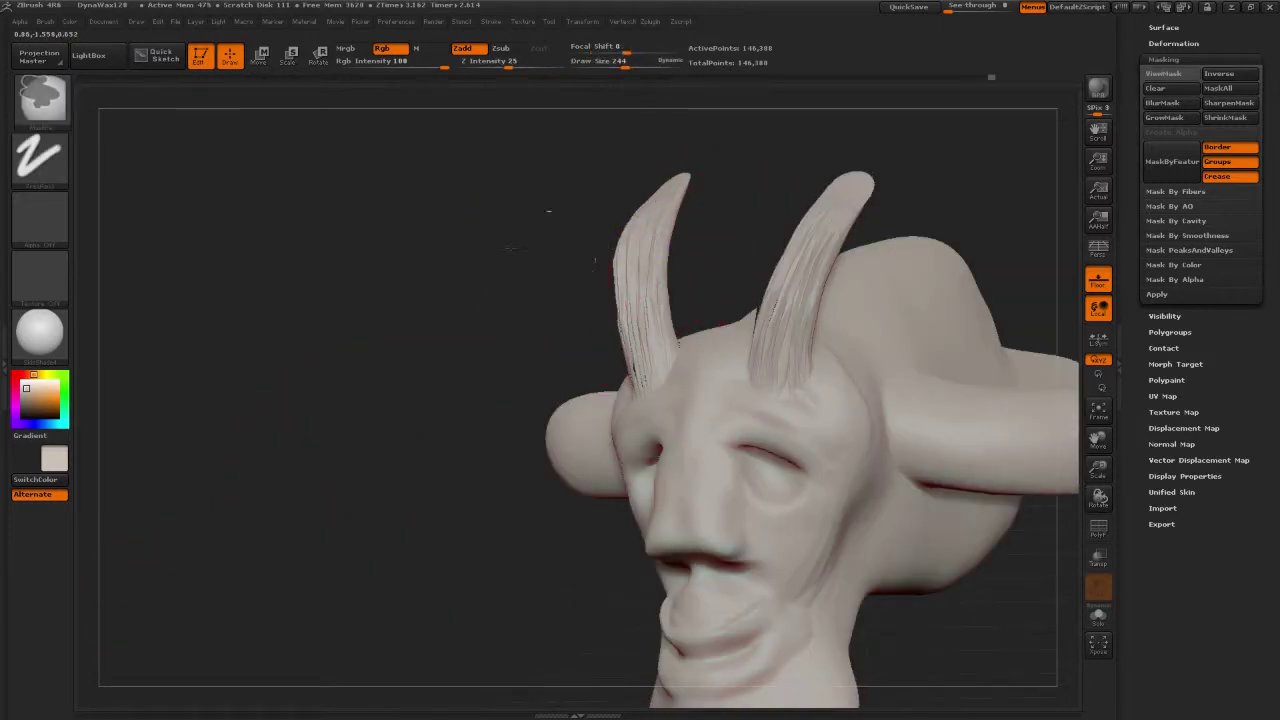
{"action": "left_click_drag", "start_coordinate": [550, 213], "coordinate": [417, 361], "text": "ctrl"}
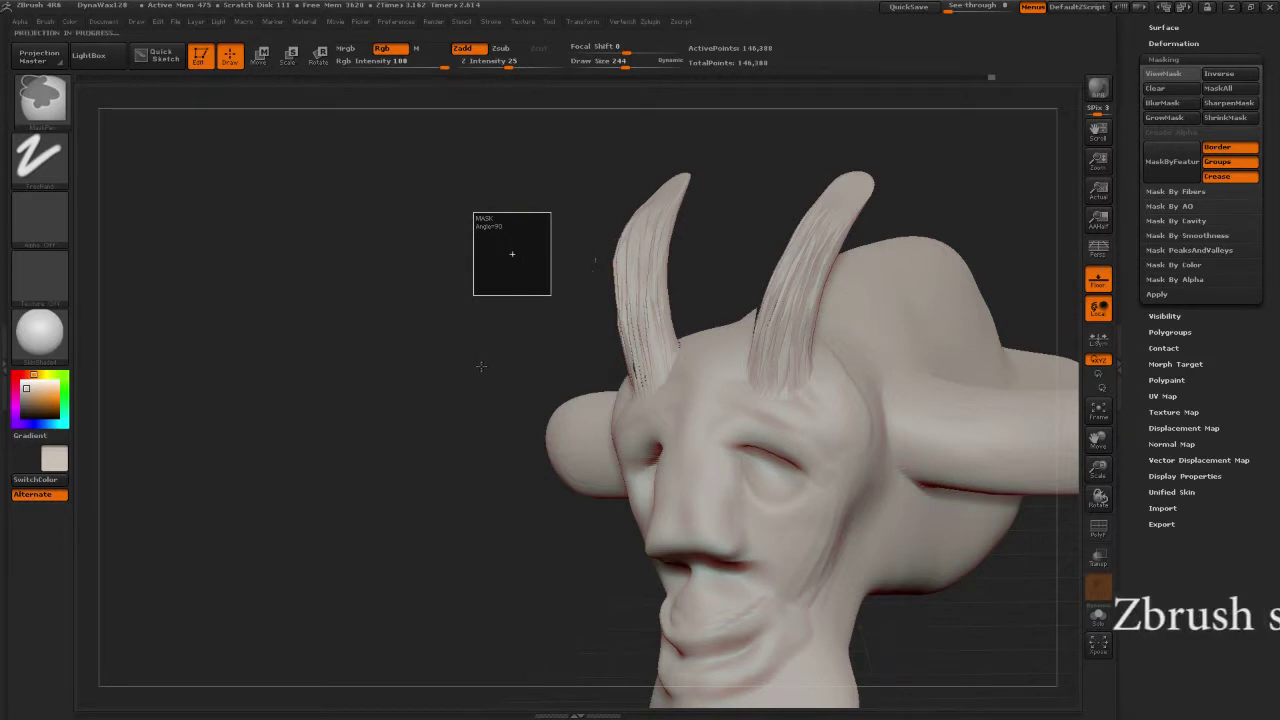
{"action": "left_click_drag", "start_coordinate": [640, 382], "coordinate": [661, 246], "text": "shift"}
Step: Pull a pointed side branch out of each horn with the Move brush at draw size 109
{"action": "key", "text": "b"}
{"action": "key", "text": "m"}
{"action": "key", "text": "v"}
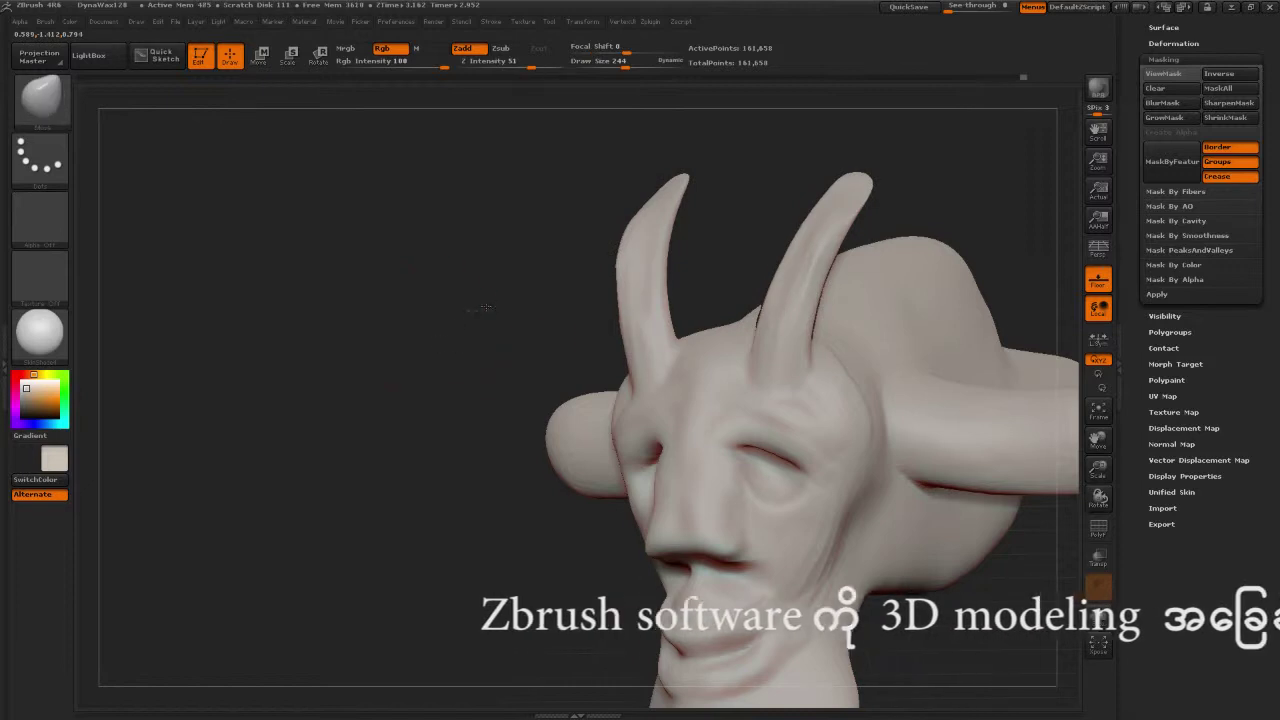
{"action": "left_click_drag", "start_coordinate": [468, 306], "coordinate": [800, 300]}
{"action": "left_click_drag", "start_coordinate": [900, 290], "coordinate": [700, 310]}
{"action": "left_click_drag", "start_coordinate": [795, 353], "coordinate": [730, 375]}
{"action": "key", "text": "s"}
{"action": "left_click_drag", "start_coordinate": [686, 429], "coordinate": [669, 427]}
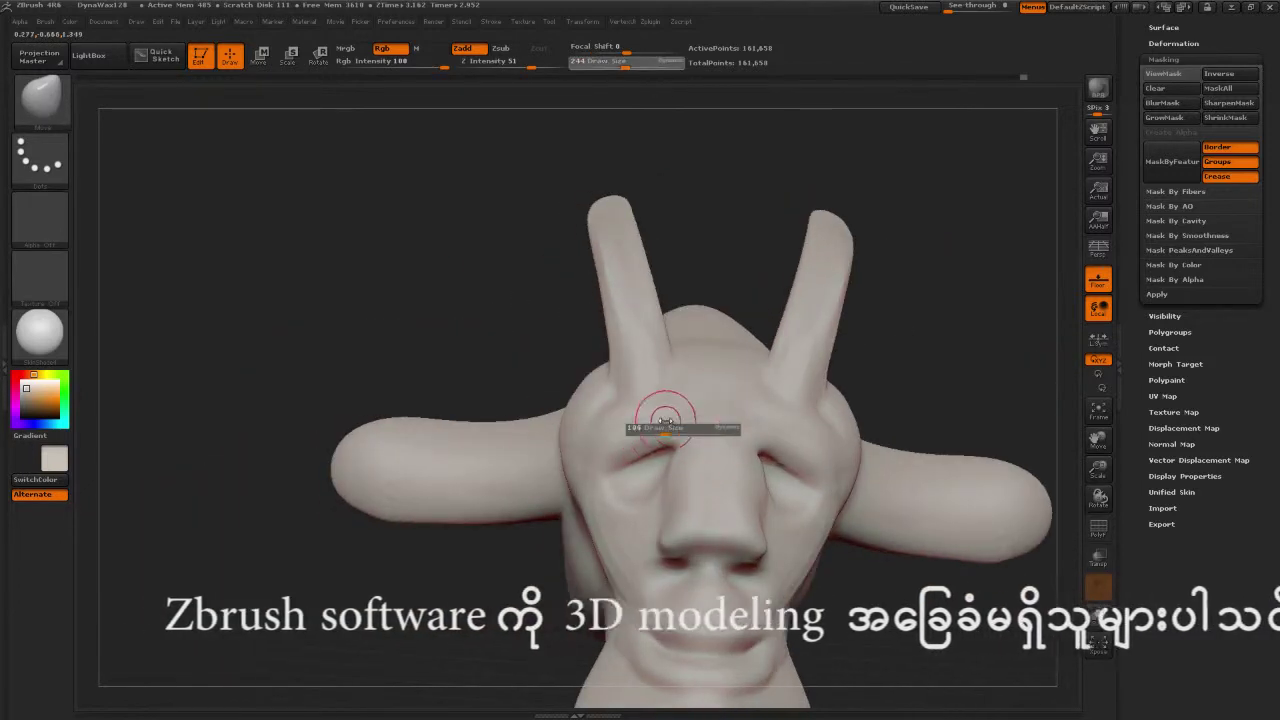
{"action": "mouse_move", "coordinate": [723, 230]}
{"action": "left_mouse_down"}
{"action": "mouse_move", "coordinate": [592, 278]}
{"action": "mouse_move", "coordinate": [586, 258]}
{"action": "mouse_move", "coordinate": [484, 220]}
{"action": "left_mouse_up"}
{"action": "mouse_move", "coordinate": [440, 290]}
{"action": "left_mouse_down"}
{"action": "mouse_move", "coordinate": [720, 275]}
{"action": "mouse_move", "coordinate": [688, 268]}
{"action": "left_mouse_up"}
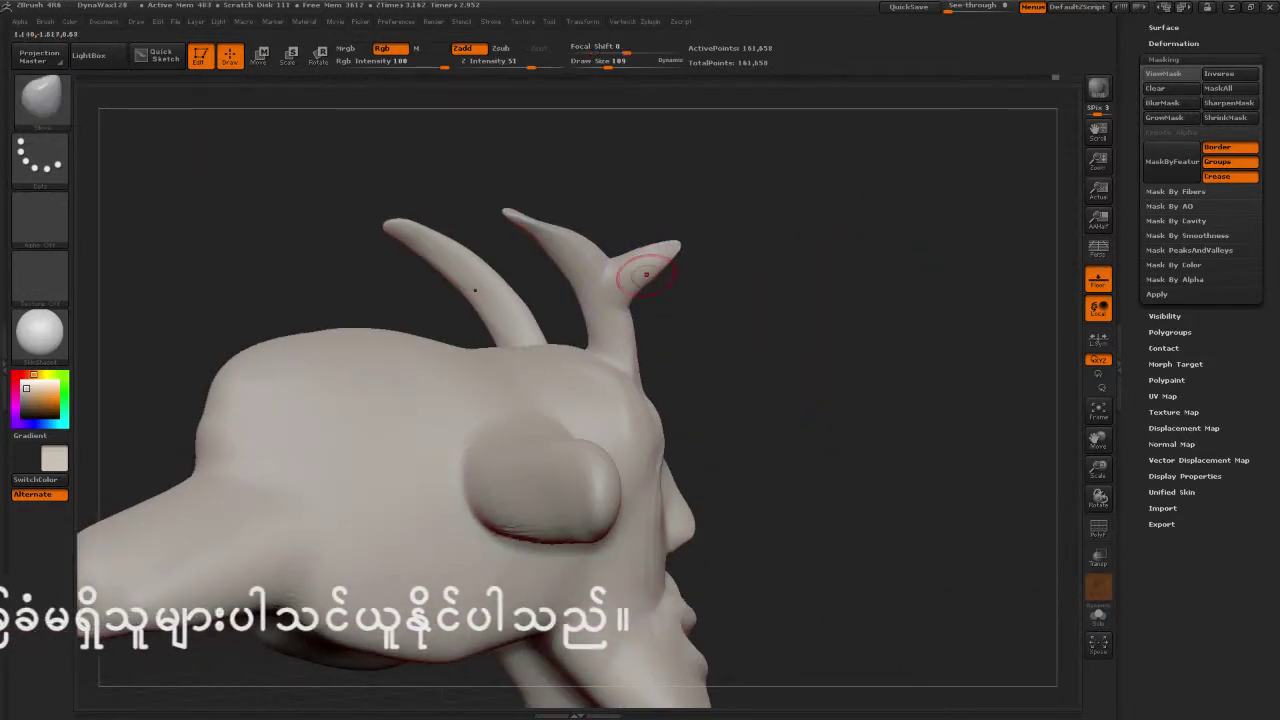
{"action": "mouse_move", "coordinate": [656, 389]}
{"action": "left_mouse_down"}
{"action": "mouse_move", "coordinate": [722, 393]}
{"action": "mouse_move", "coordinate": [650, 455]}
{"action": "left_mouse_up"}
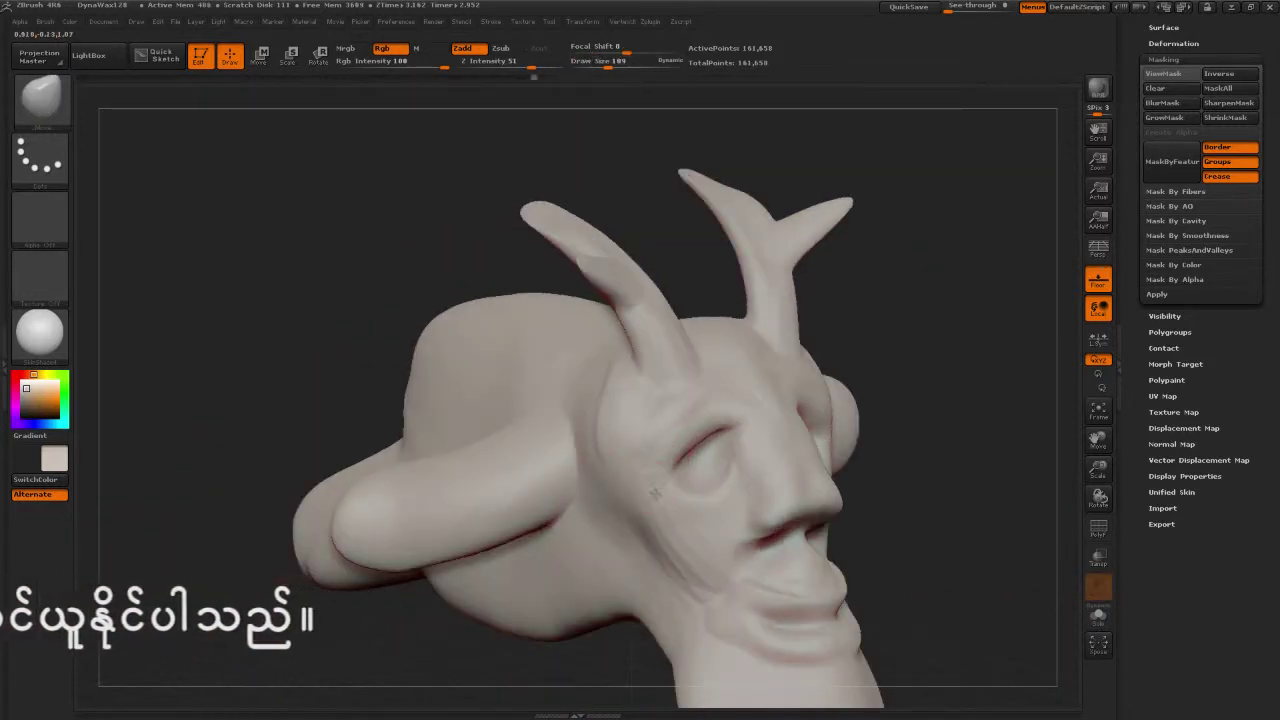
Step: Soften the cheeks at draw size 175, and undo a trial pull on the mouth corners
{"action": "key", "text": "s"}
{"action": "left_click_drag", "start_coordinate": [651, 507], "coordinate": [656, 473]}
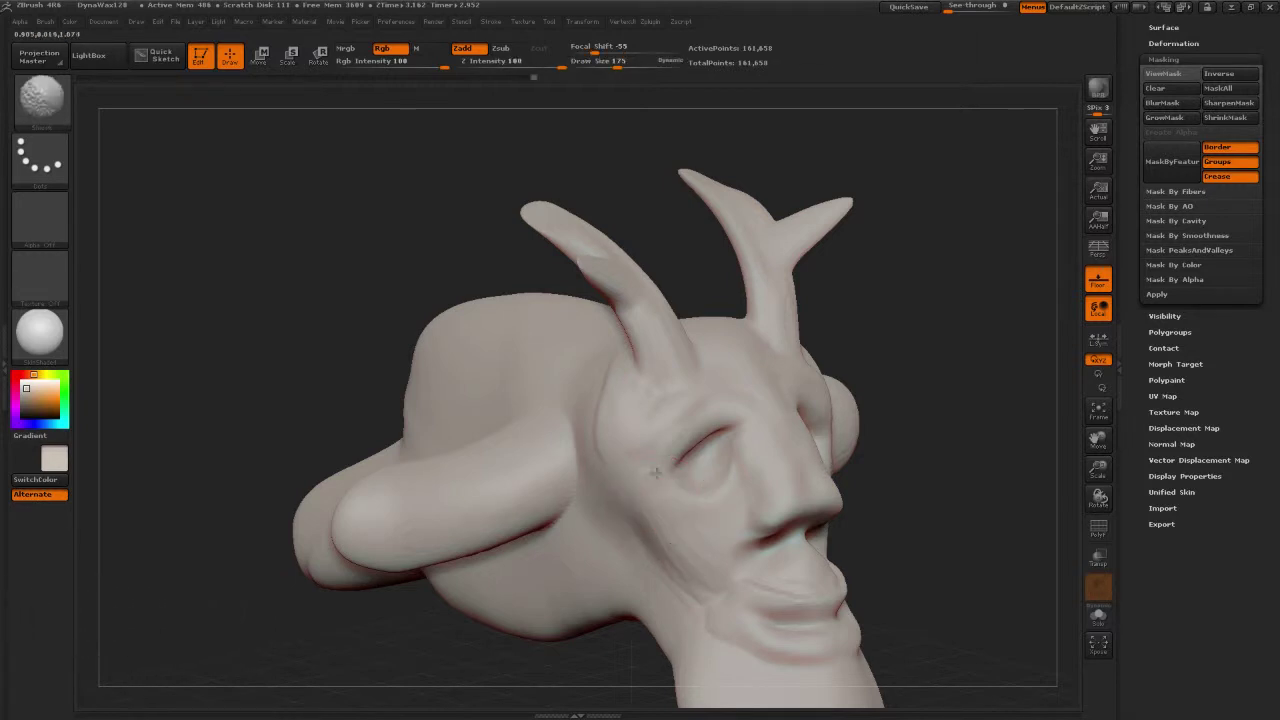
{"action": "left_click_drag", "start_coordinate": [925, 392], "coordinate": [843, 425]}
{"action": "left_click_drag", "start_coordinate": [847, 586], "coordinate": [774, 596]}
{"action": "key", "text": "ctrl+z"}
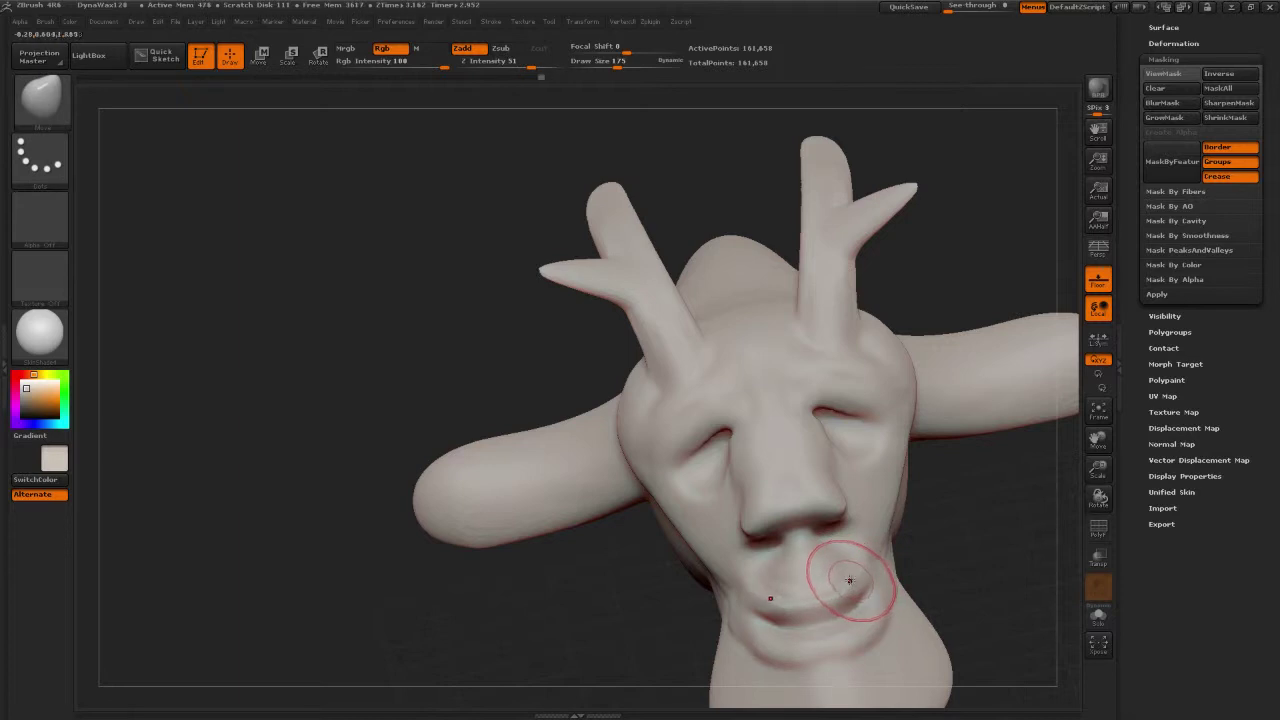
Step: Refine the lips and the brow area with ClayBuildup, smoothing the strokes
{"action": "key", "text": "b"}
{"action": "key", "text": "c"}
{"action": "key", "text": "b"}
{"action": "left_click_drag", "start_coordinate": [802, 580], "coordinate": [791, 588], "text": "shift"}
{"action": "mouse_move", "coordinate": [986, 557]}
{"action": "left_mouse_down", "text": "alt"}
{"action": "mouse_move", "coordinate": [980, 438]}
{"action": "mouse_move", "coordinate": [860, 452]}
{"action": "mouse_move", "coordinate": [663, 402]}
{"action": "mouse_move", "coordinate": [610, 404]}
{"action": "left_mouse_up", "text": "alt"}
{"action": "left_click_drag", "start_coordinate": [944, 339], "coordinate": [800, 420]}
Step: Shape the arm ends into flat hands with pointed fingers, using the Move brush at draw size 270 and then 186
{"action": "key", "text": "b"}
{"action": "key", "text": "m"}
{"action": "key", "text": "v"}
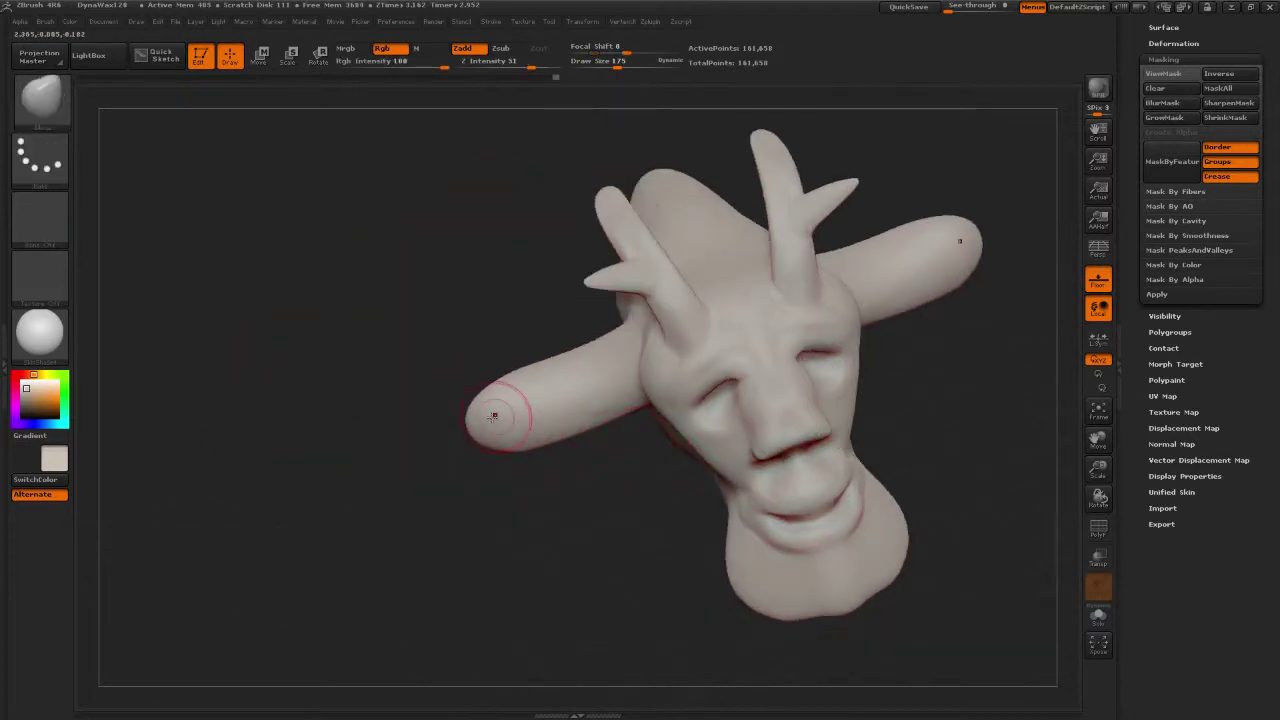
{"action": "key", "text": "s"}
{"action": "mouse_move", "coordinate": [500, 424]}
{"action": "left_mouse_down"}
{"action": "mouse_move", "coordinate": [516, 425]}
{"action": "mouse_move", "coordinate": [396, 544]}
{"action": "left_mouse_up"}
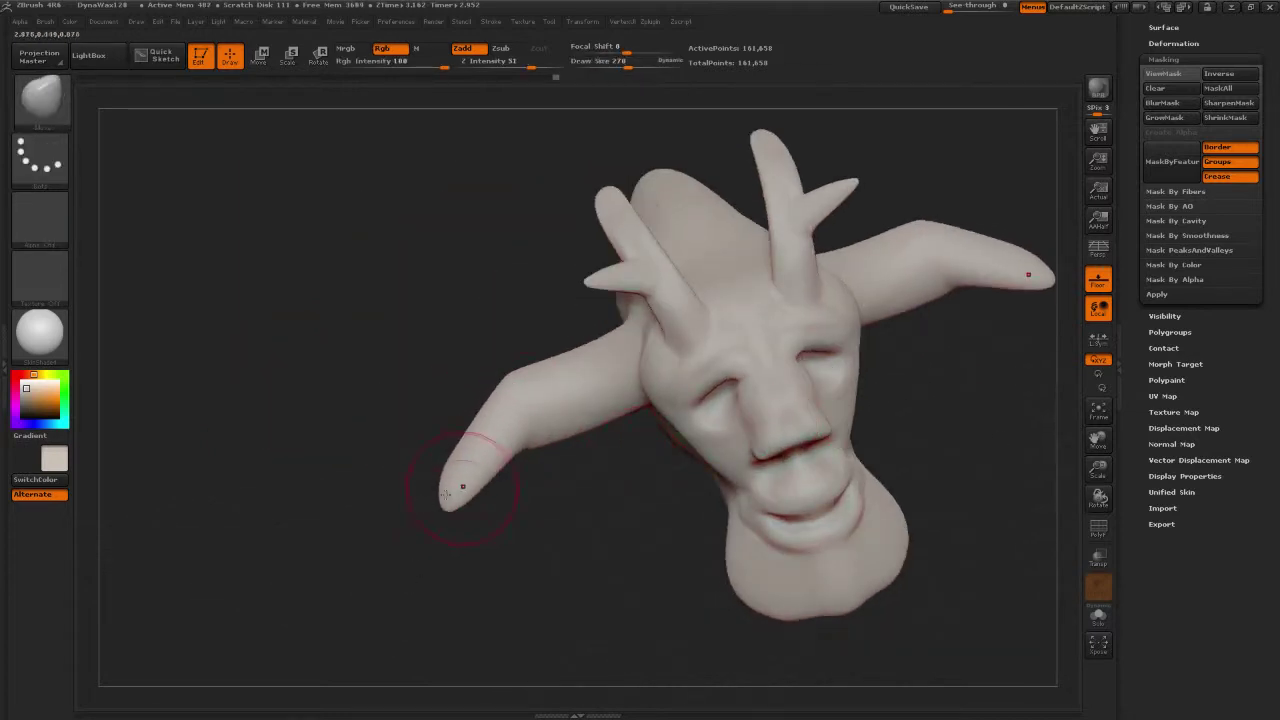
{"action": "left_click_drag", "start_coordinate": [463, 486], "coordinate": [414, 500]}
{"action": "key", "text": "s"}
{"action": "mouse_move", "coordinate": [454, 448]}
{"action": "left_mouse_down"}
{"action": "mouse_move", "coordinate": [400, 394]}
{"action": "mouse_move", "coordinate": [474, 428]}
{"action": "mouse_move", "coordinate": [464, 374]}
{"action": "mouse_move", "coordinate": [491, 502]}
{"action": "left_mouse_up"}
Step: Smooth the flattened hands and remesh the model with DynaMesh
{"action": "key", "text": "shift"}
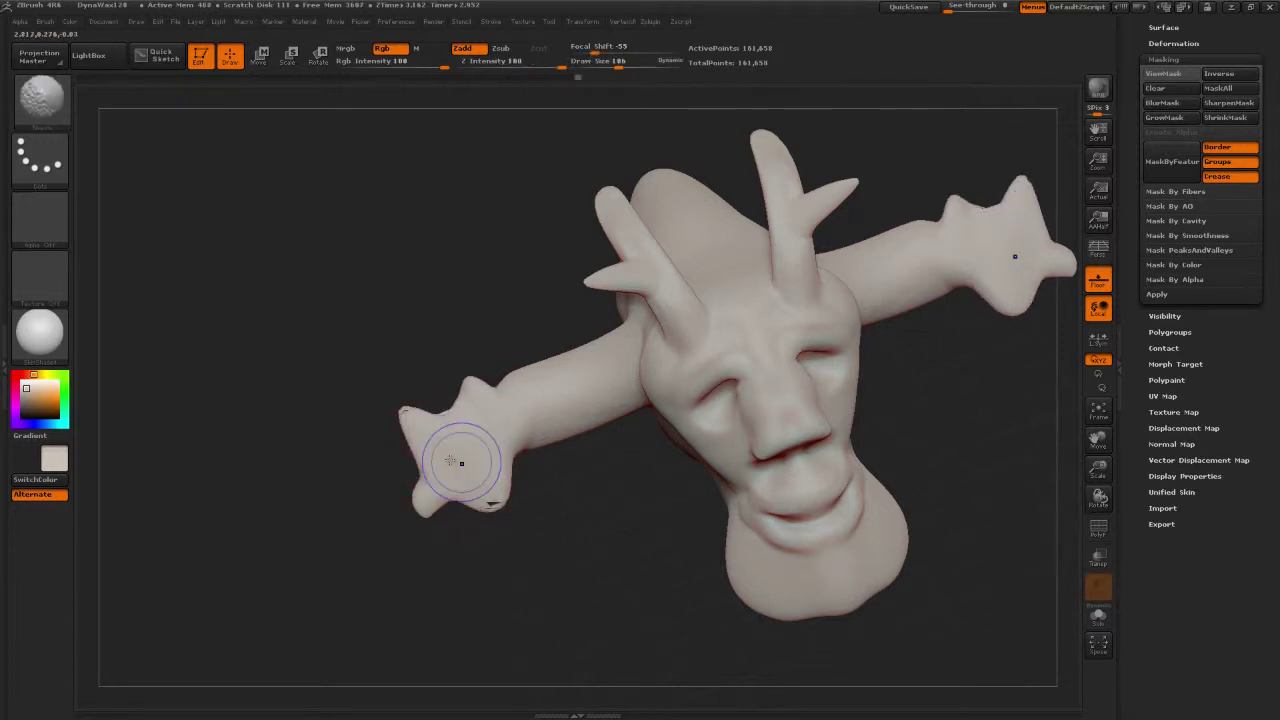
{"action": "left_click_drag", "start_coordinate": [454, 441], "coordinate": [440, 418], "text": "shift"}
{"action": "left_click_drag", "start_coordinate": [475, 266], "coordinate": [378, 389], "text": "ctrl"}
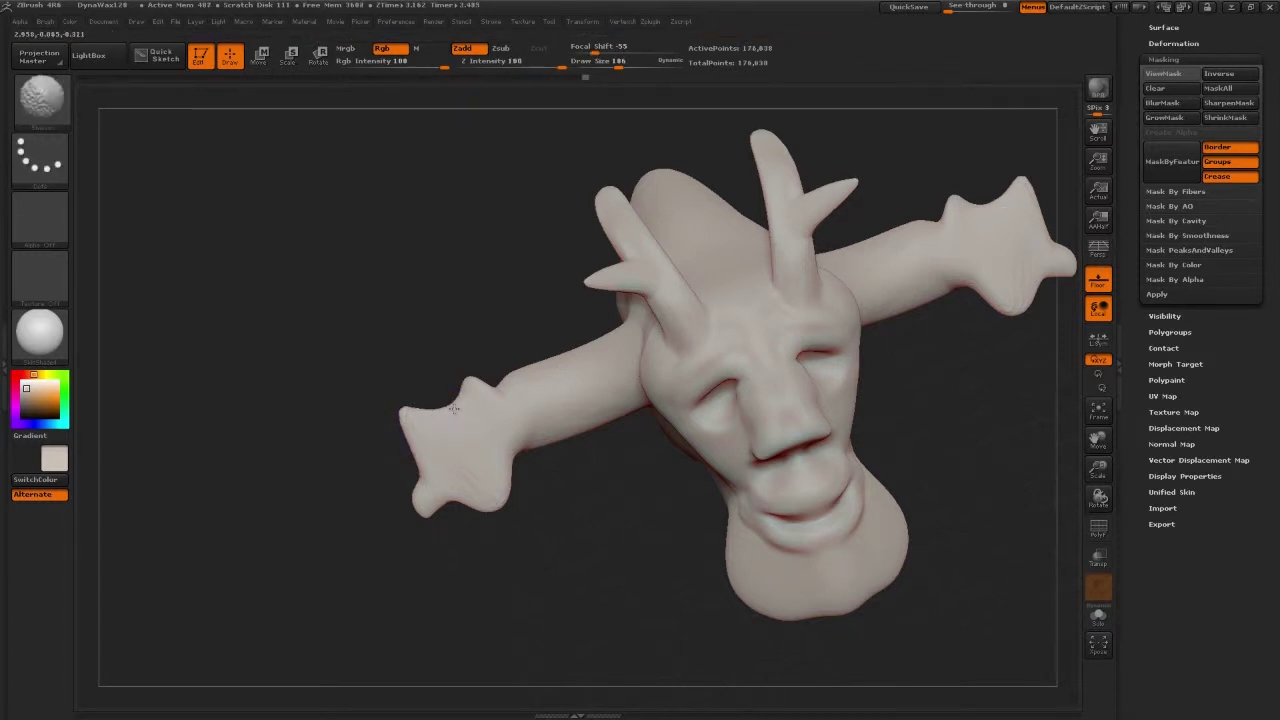
Step: Examine the sculpture from several sides, and turn on the polyframe display to inspect the mesh of the face and body
{"action": "mouse_move", "coordinate": [601, 605]}
{"action": "left_mouse_down"}
{"action": "mouse_move", "coordinate": [720, 570]}
{"action": "mouse_move", "coordinate": [861, 503]}
{"action": "mouse_move", "coordinate": [928, 363]}
{"action": "mouse_move", "coordinate": [776, 146]}
{"action": "left_mouse_up"}
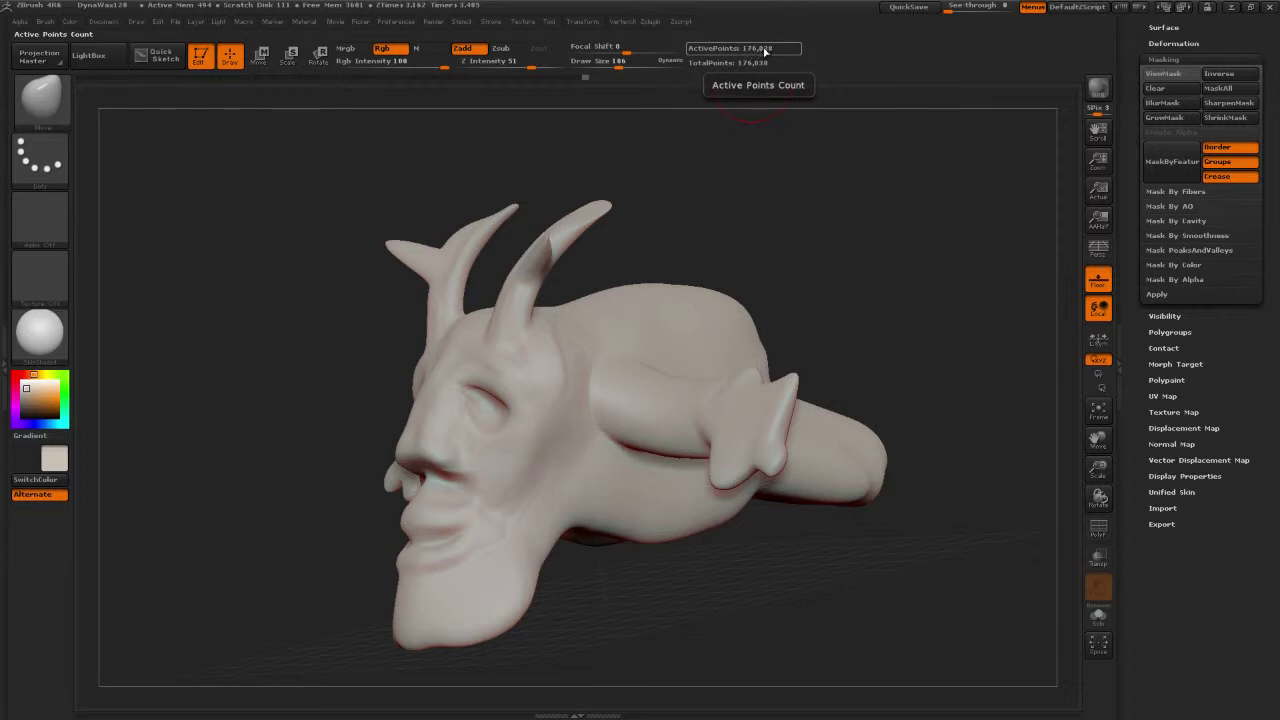
{"action": "mouse_move", "coordinate": [803, 211]}
{"action": "left_mouse_down"}
{"action": "mouse_move", "coordinate": [860, 206]}
{"action": "mouse_move", "coordinate": [965, 232]}
{"action": "mouse_move", "coordinate": [985, 242]}
{"action": "mouse_move", "coordinate": [978, 252]}
{"action": "mouse_move", "coordinate": [1036, 222]}
{"action": "mouse_move", "coordinate": [861, 304]}
{"action": "left_mouse_up"}
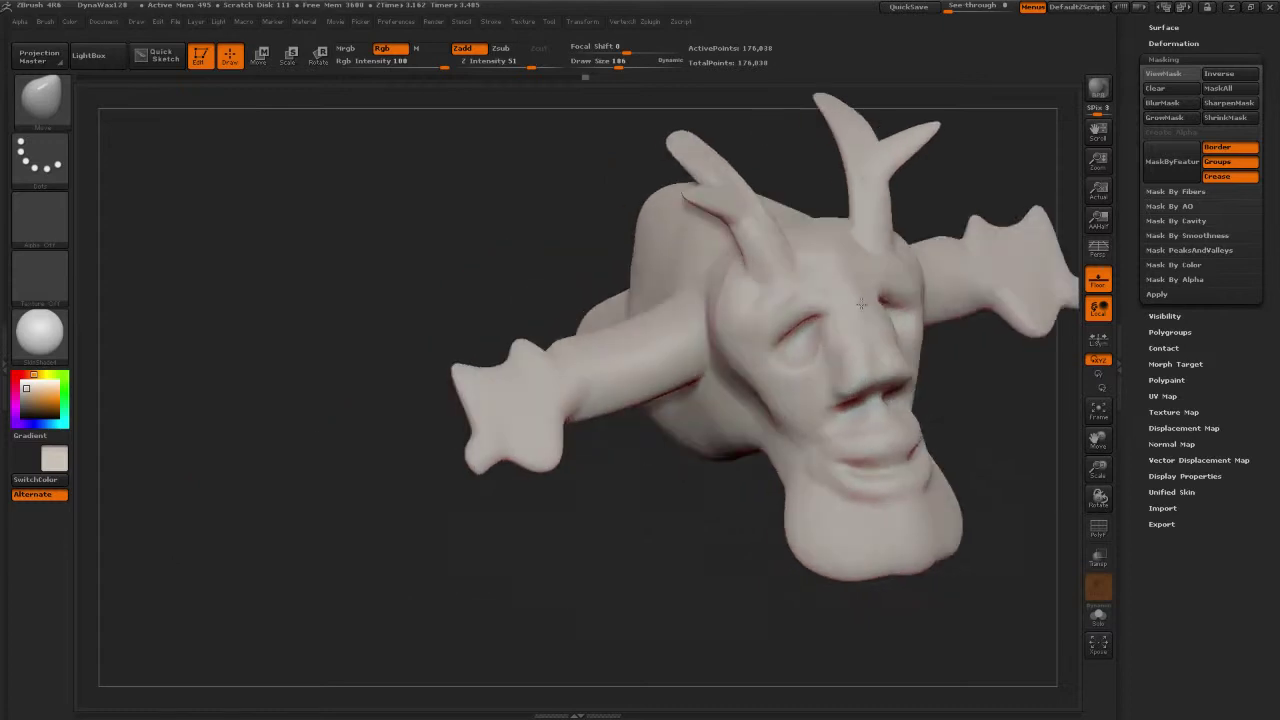
{"action": "mouse_move", "coordinate": [974, 212]}
{"action": "left_mouse_down", "text": "alt"}
{"action": "mouse_move", "coordinate": [871, 255]}
{"action": "mouse_move", "coordinate": [918, 236]}
{"action": "mouse_move", "coordinate": [903, 280]}
{"action": "left_mouse_up", "text": "alt"}
{"action": "mouse_move", "coordinate": [918, 346]}
{"action": "left_mouse_down"}
{"action": "mouse_move", "coordinate": [939, 360]}
{"action": "mouse_move", "coordinate": [891, 377]}
{"action": "mouse_move", "coordinate": [906, 401]}
{"action": "mouse_move", "coordinate": [1075, 596]}
{"action": "left_mouse_up"}
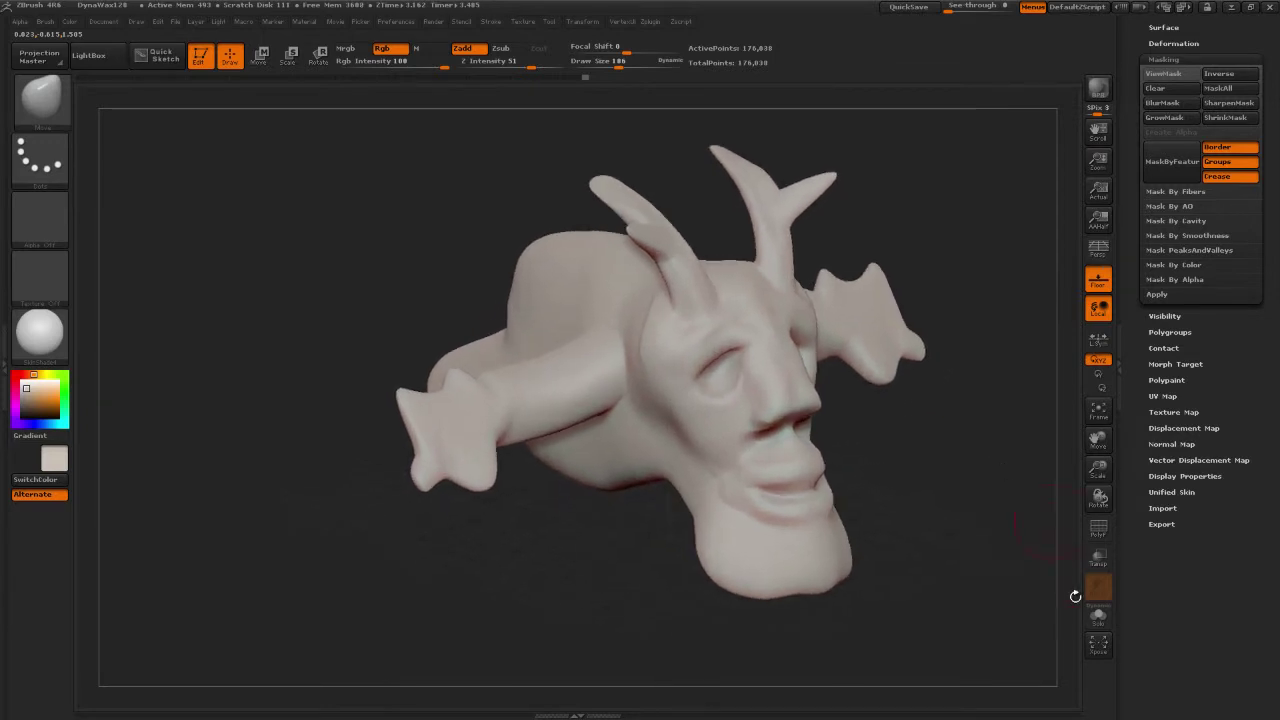
{"action": "left_click", "coordinate": [1098, 530]}
{"action": "left_click_drag", "start_coordinate": [969, 517], "coordinate": [965, 503]}
{"action": "mouse_move", "coordinate": [962, 503]}
{"action": "left_mouse_down", "text": "alt"}
{"action": "mouse_move", "coordinate": [964, 540]}
{"action": "mouse_move", "coordinate": [850, 500]}
{"action": "mouse_move", "coordinate": [820, 440]}
{"action": "left_mouse_up", "text": "alt"}
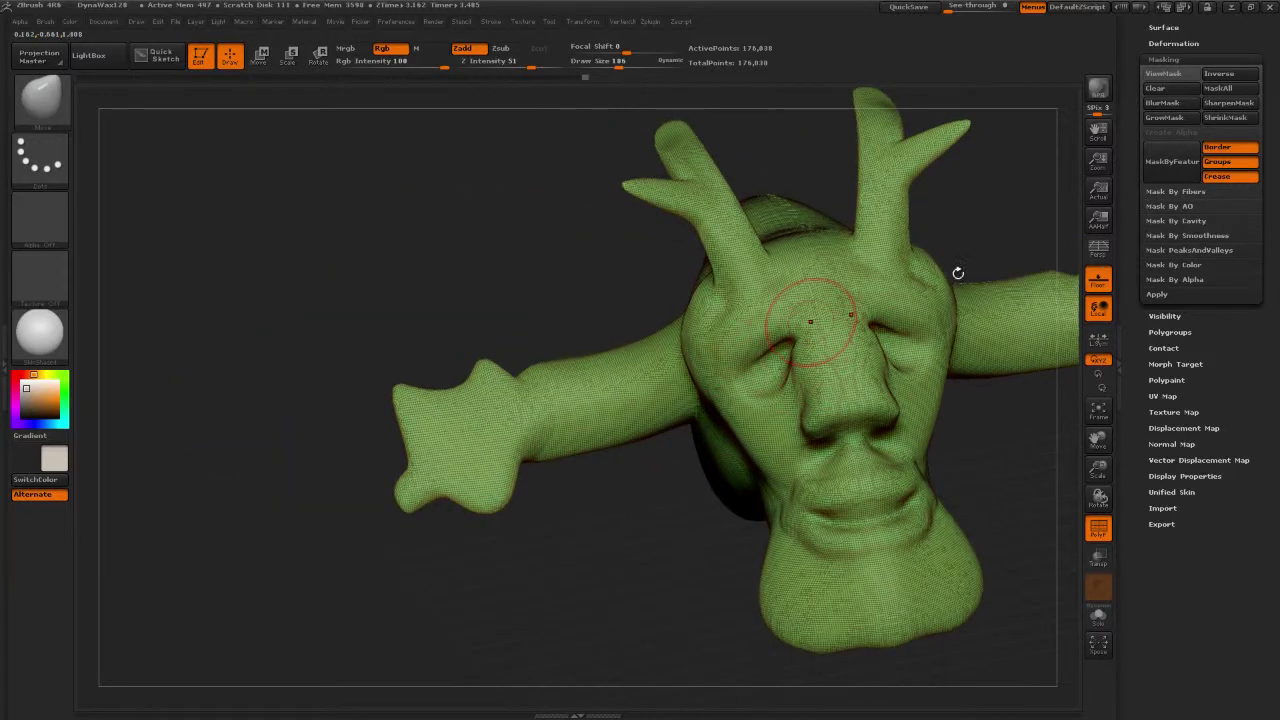
{"action": "left_click_drag", "start_coordinate": [1017, 219], "coordinate": [1120, 235]}
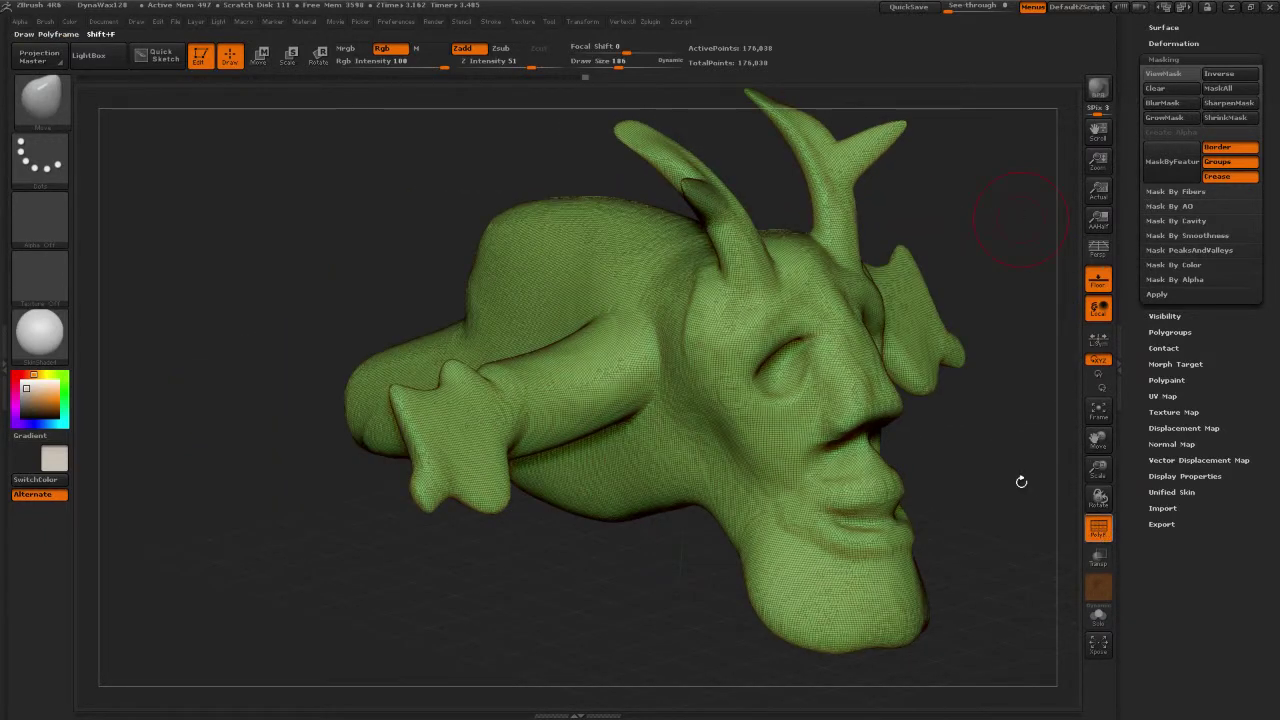